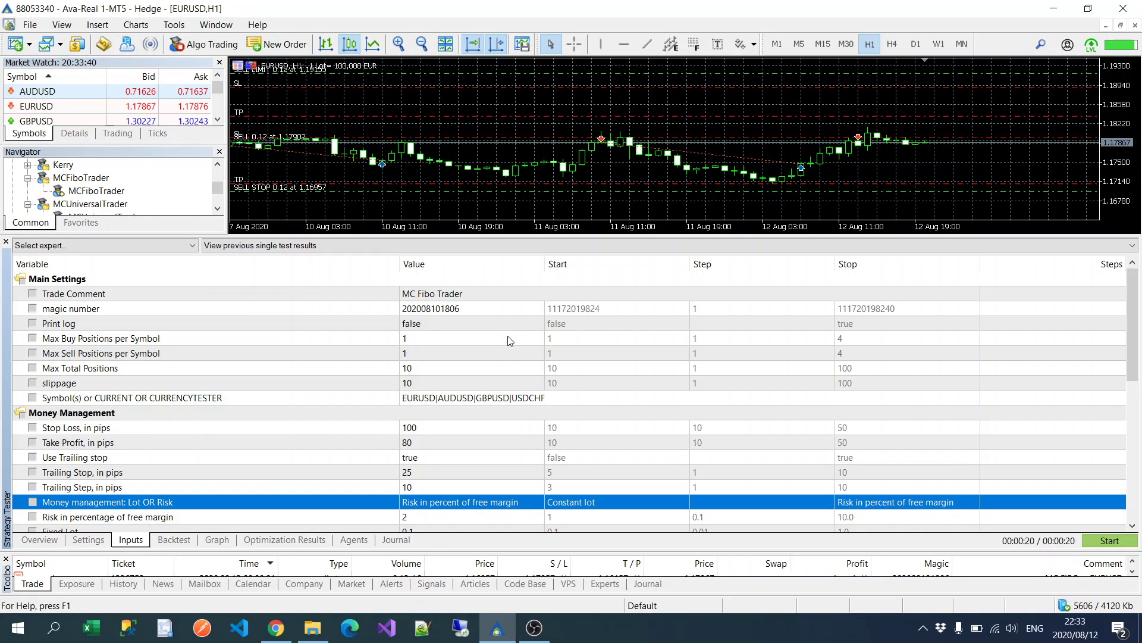
Step: Inspect the Trade Comment, magic number and Print log inputs, leaving Print log false
{"action": "left_click", "coordinate": [492, 300]}
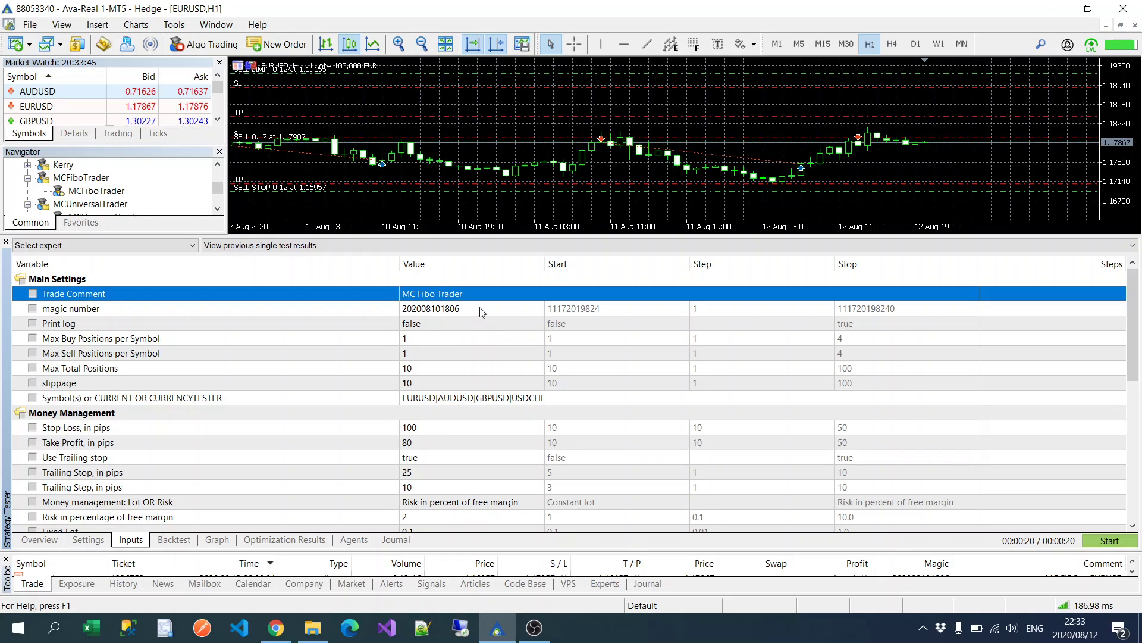
{"action": "left_click", "coordinate": [484, 318]}
{"action": "left_click", "coordinate": [481, 311]}
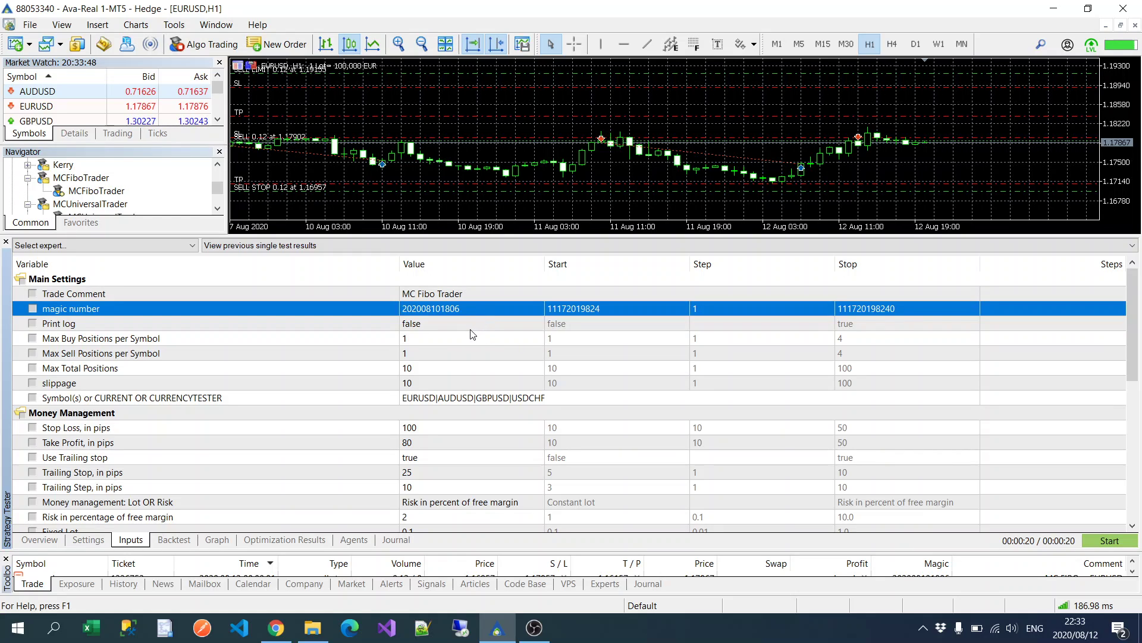
{"action": "left_click", "coordinate": [470, 329]}
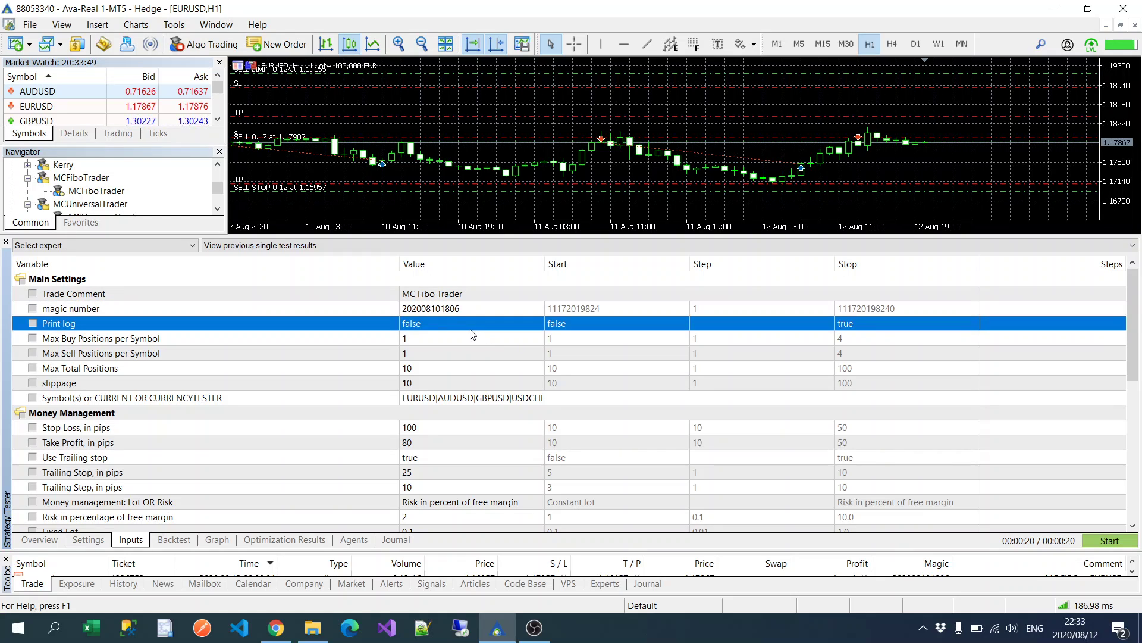
{"action": "left_click", "coordinate": [440, 325]}
{"action": "left_click", "coordinate": [440, 325]}
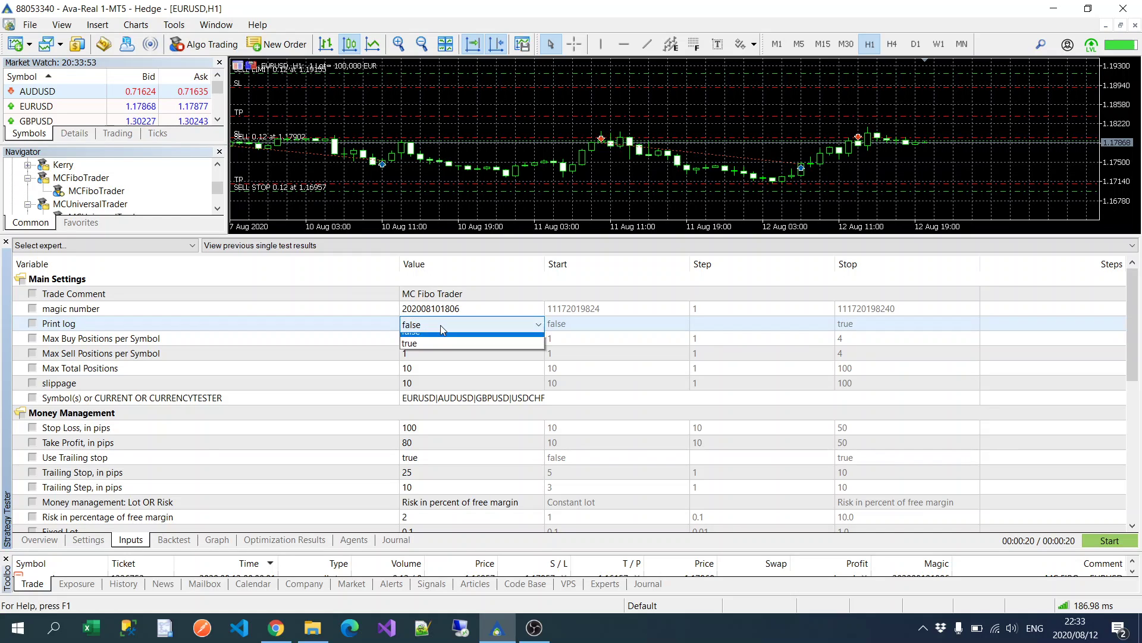
{"action": "left_click", "coordinate": [441, 325]}
Step: Look over the Max Buy, Max Sell and Max Total Positions per Symbol inputs
{"action": "left_click", "coordinate": [441, 339]}
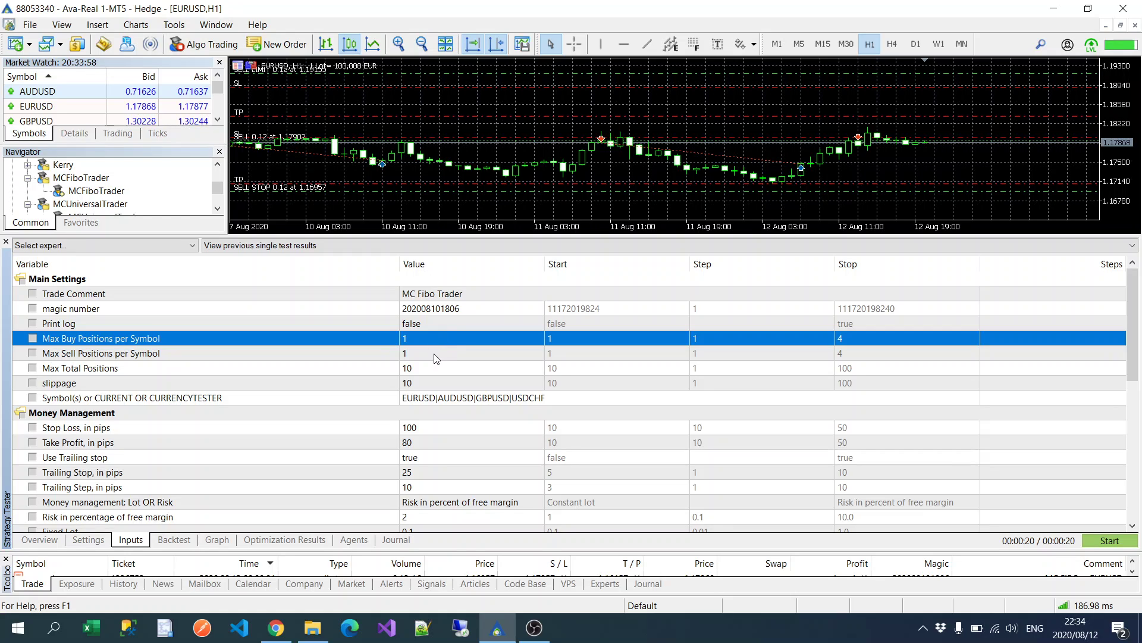
{"action": "left_click", "coordinate": [439, 352]}
{"action": "left_click", "coordinate": [436, 338]}
{"action": "left_click", "coordinate": [436, 351]}
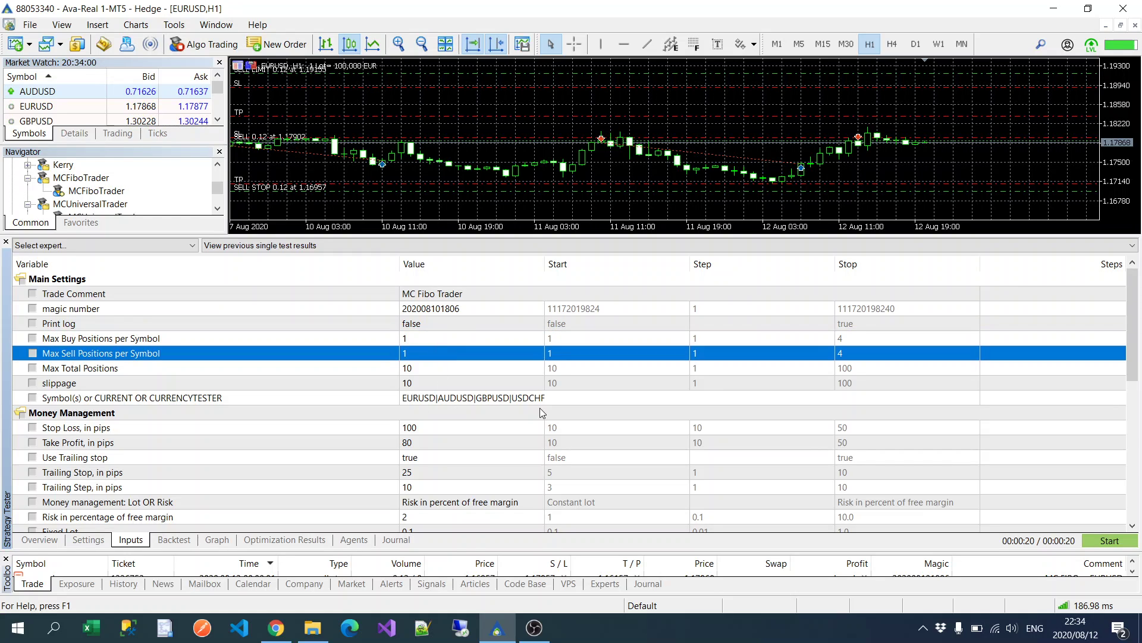
{"action": "left_click", "coordinate": [438, 339]}
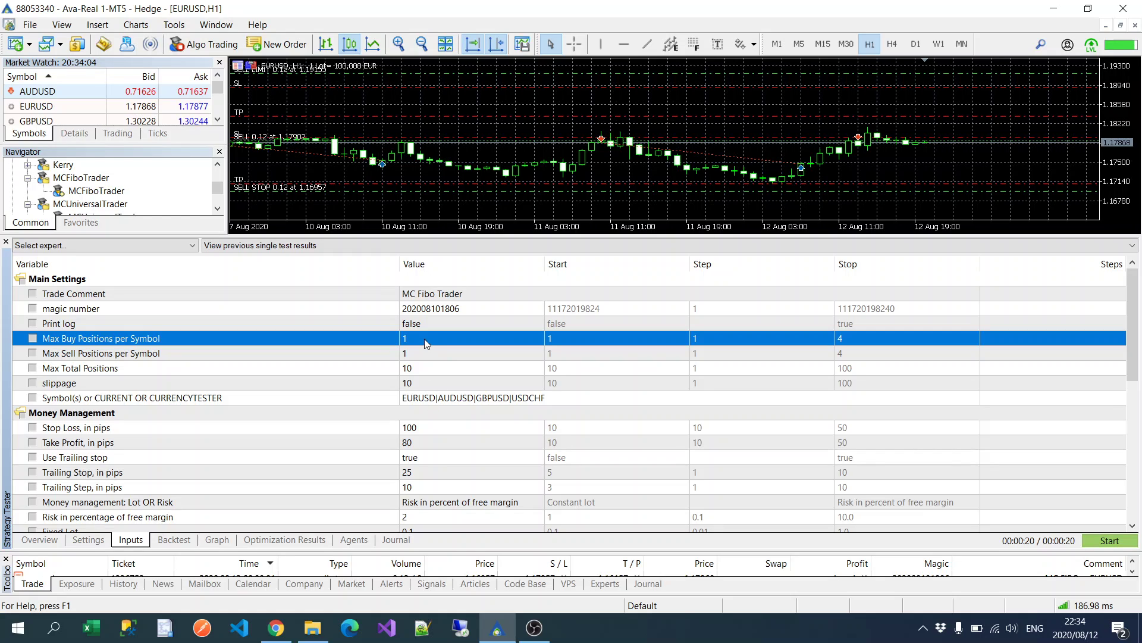
{"action": "left_click", "coordinate": [445, 370]}
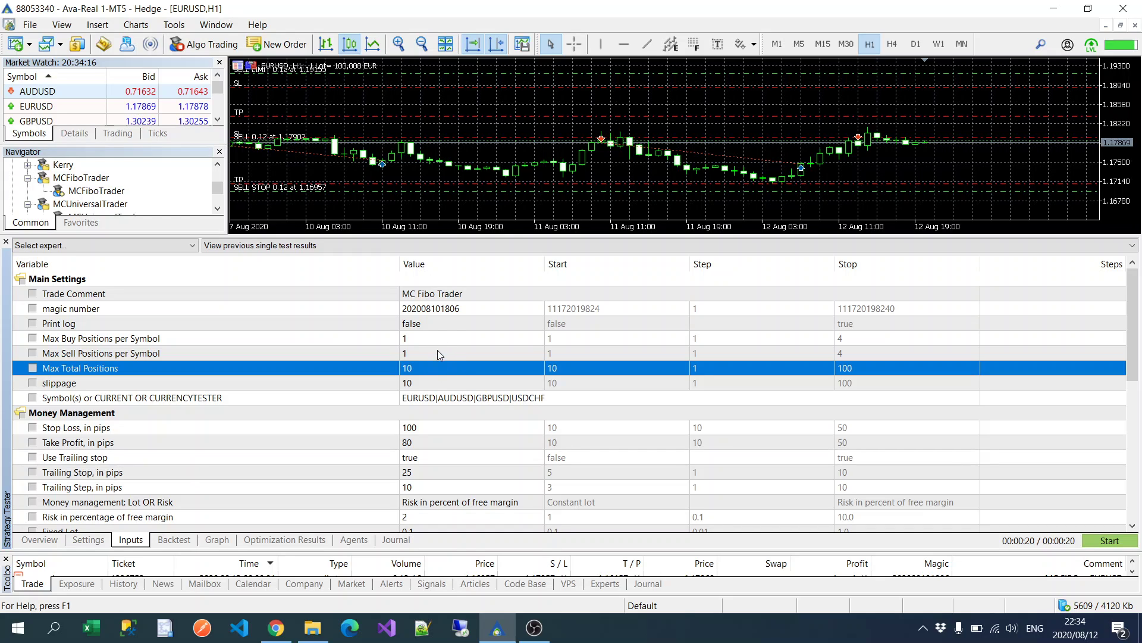
Step: Review the slippage, Symbol(s) and Money Management inputs further down the list
{"action": "scroll", "coordinate": [467, 351], "scroll_direction": "down", "scroll_amount": 1}
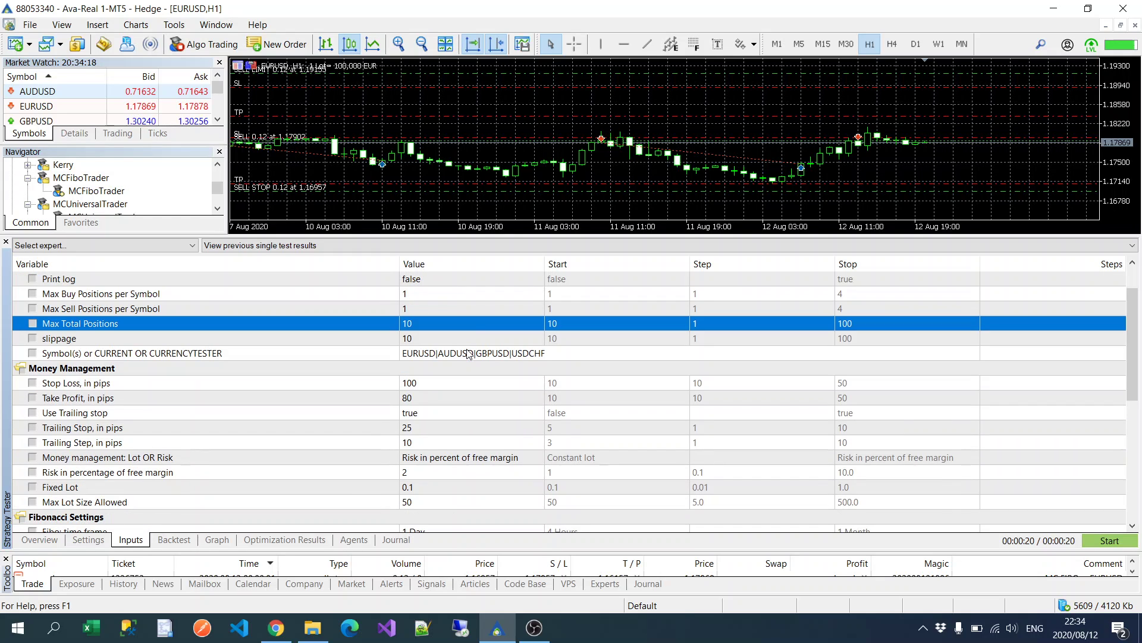
{"action": "scroll", "coordinate": [469, 353], "scroll_direction": "up", "scroll_amount": 1}
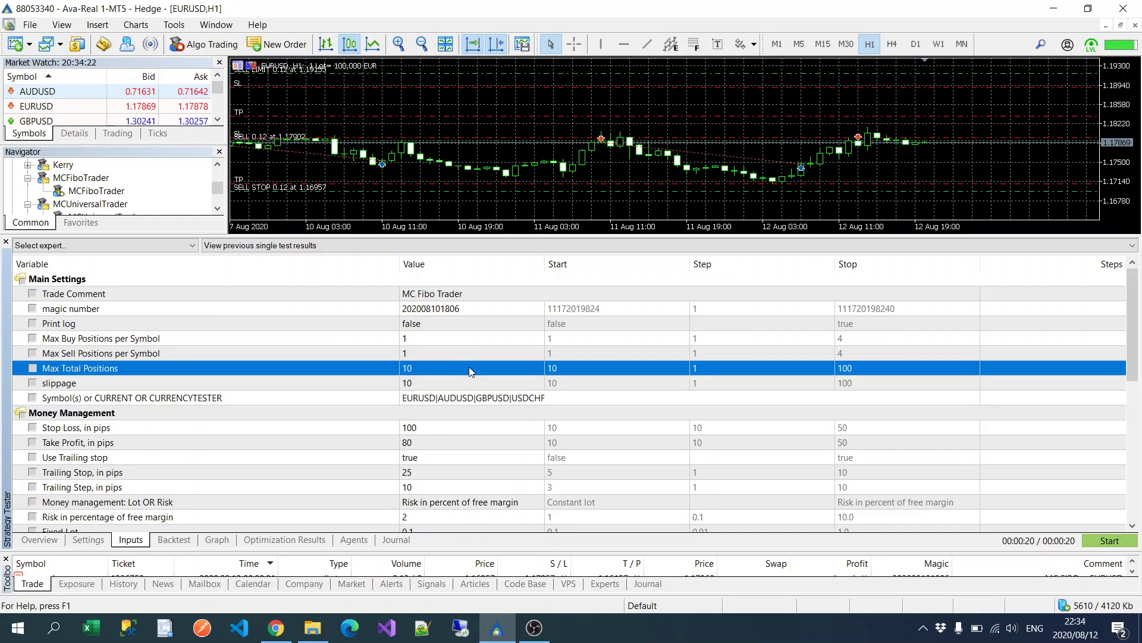
{"action": "scroll", "coordinate": [469, 367], "scroll_direction": "down", "scroll_amount": 1}
{"action": "left_click", "coordinate": [440, 339]}
{"action": "left_click", "coordinate": [455, 357]}
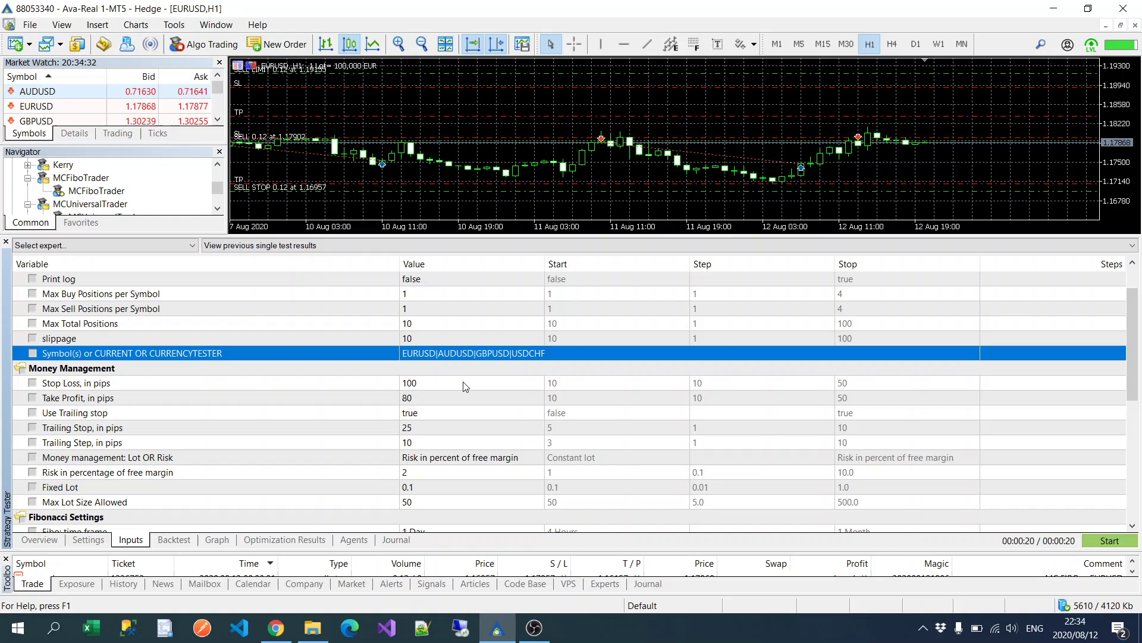
{"action": "left_click", "coordinate": [465, 369]}
{"action": "left_click", "coordinate": [437, 352]}
Step: Change the Symbol(s) value to CURRENT, then to CURRENCYTESTER
{"action": "left_click", "coordinate": [523, 353]}
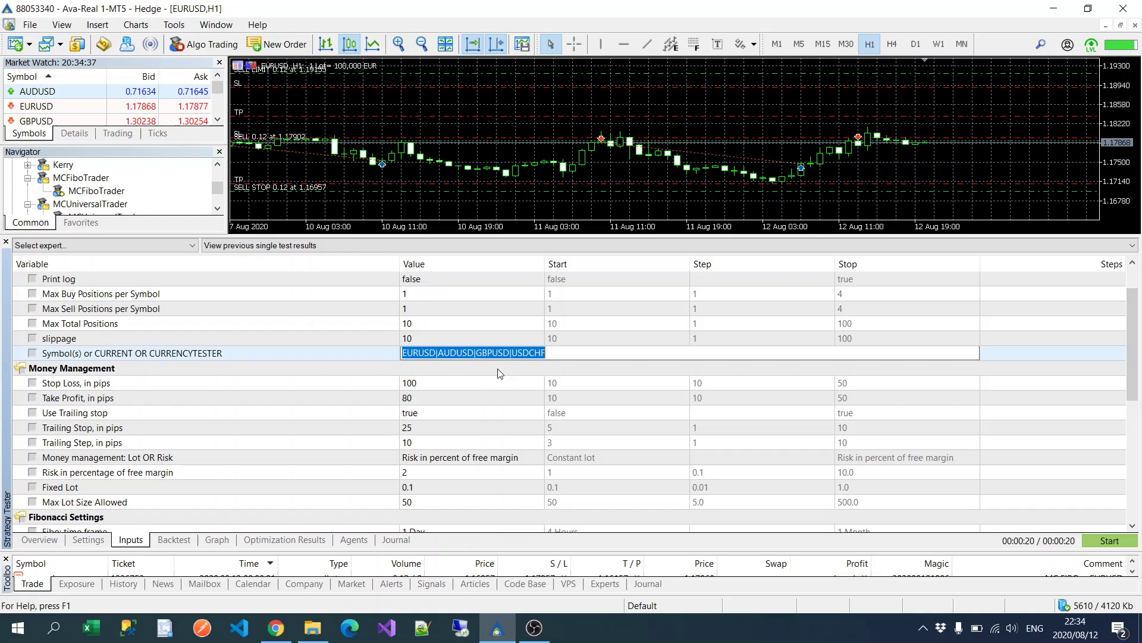
{"action": "type", "text": "CURRENT"}
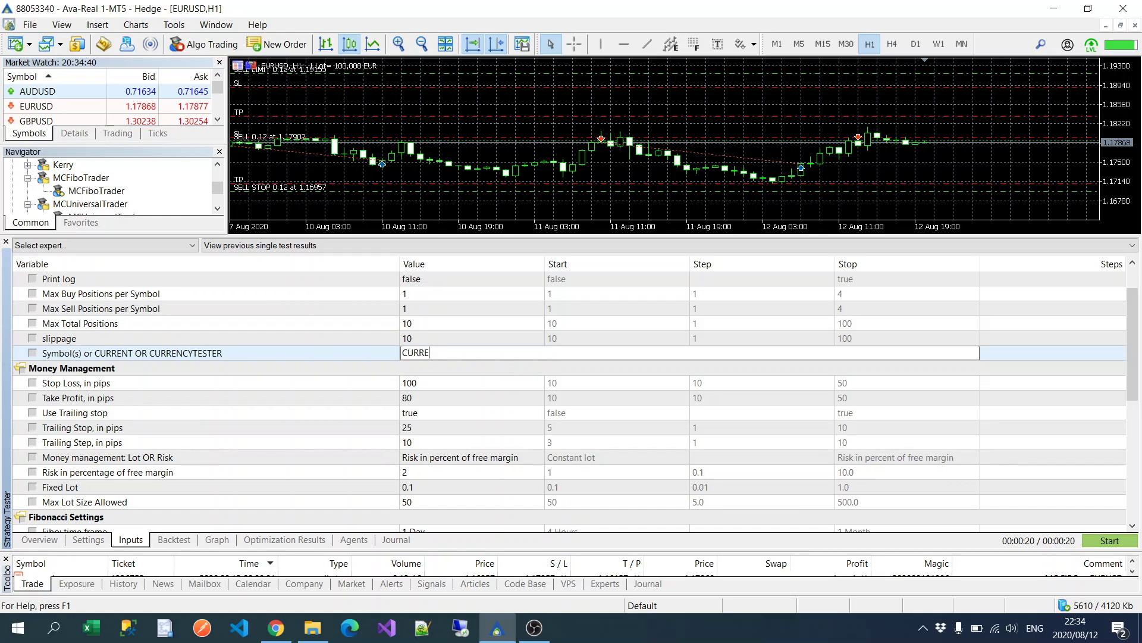
{"action": "key", "text": "Return"}
{"action": "left_click", "coordinate": [457, 354]}
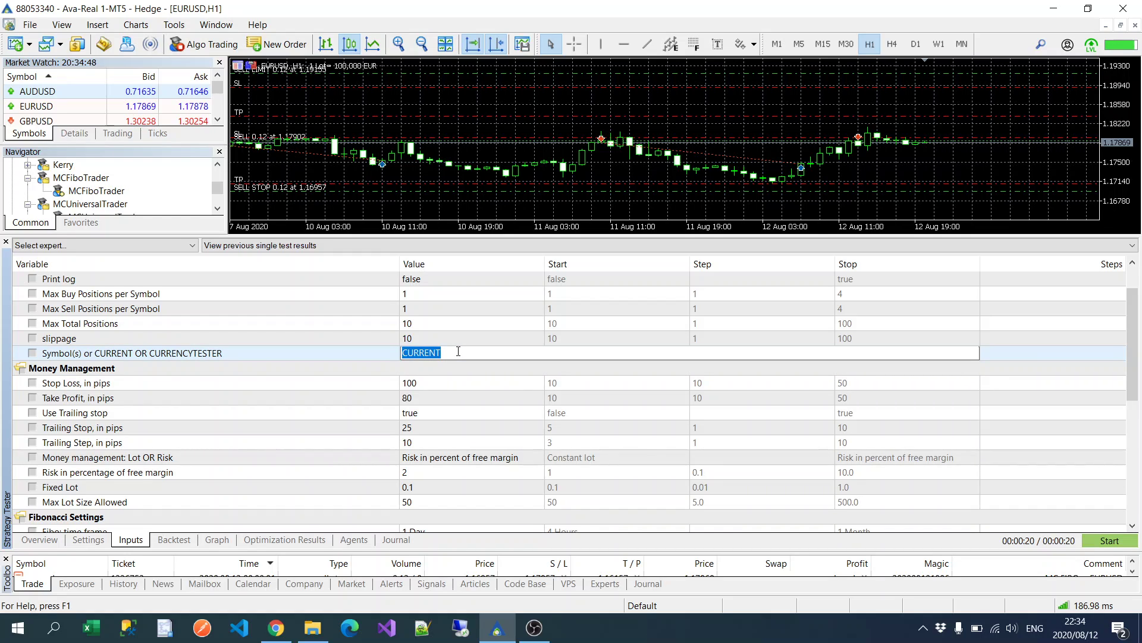
{"action": "type", "text": "CURRENCYTESTER"}
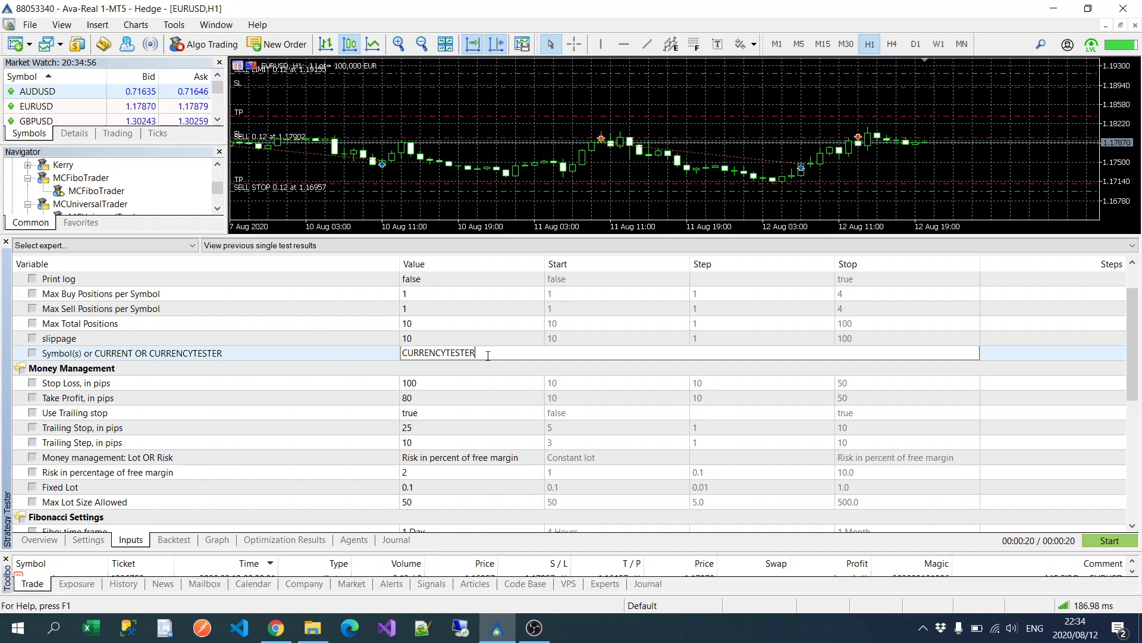
{"action": "key", "text": "Return"}
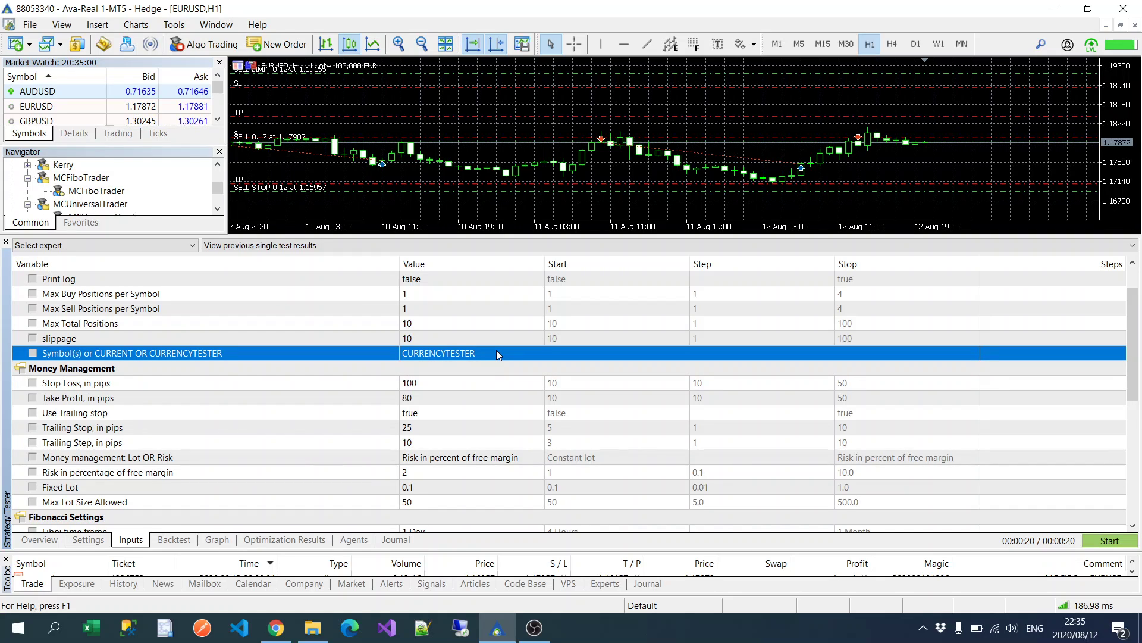
Step: Reset all inputs to defaults, then switch money management to Constant lot
{"action": "right_click", "coordinate": [471, 308]}
{"action": "left_click", "coordinate": [544, 368]}
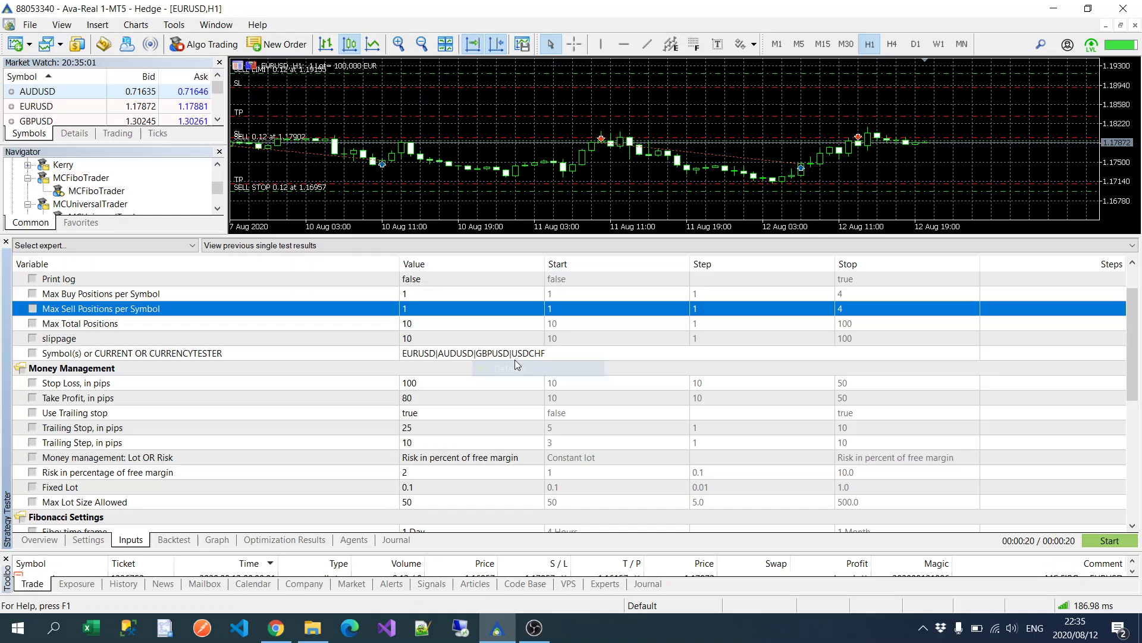
{"action": "scroll", "coordinate": [494, 361], "scroll_direction": "down", "scroll_amount": 1}
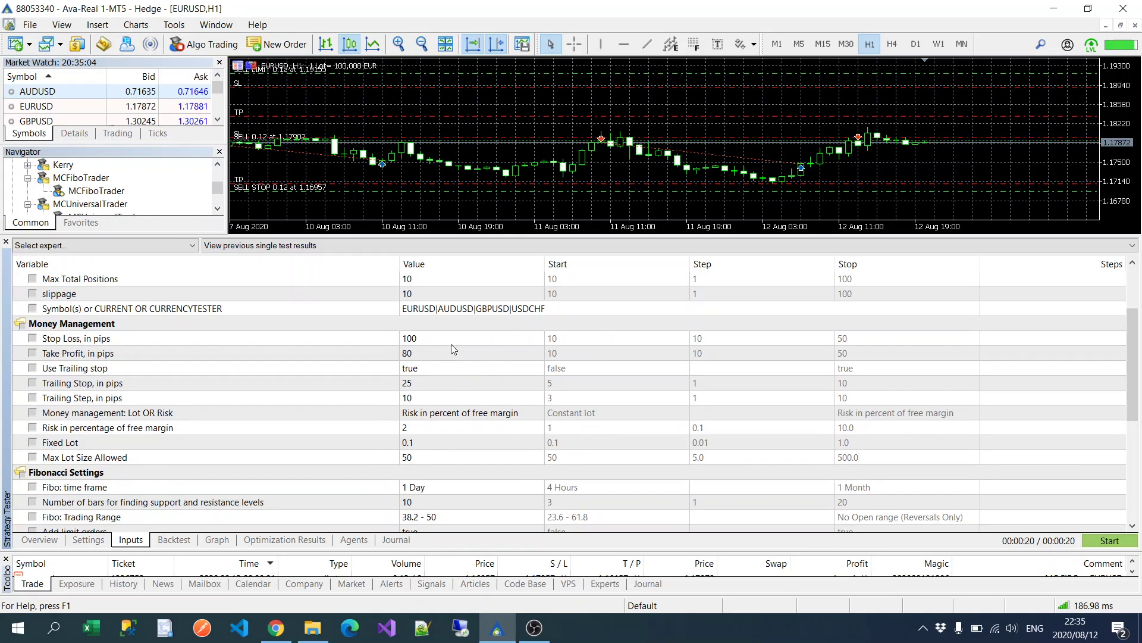
{"action": "scroll", "coordinate": [455, 349], "scroll_direction": "down", "scroll_amount": 1}
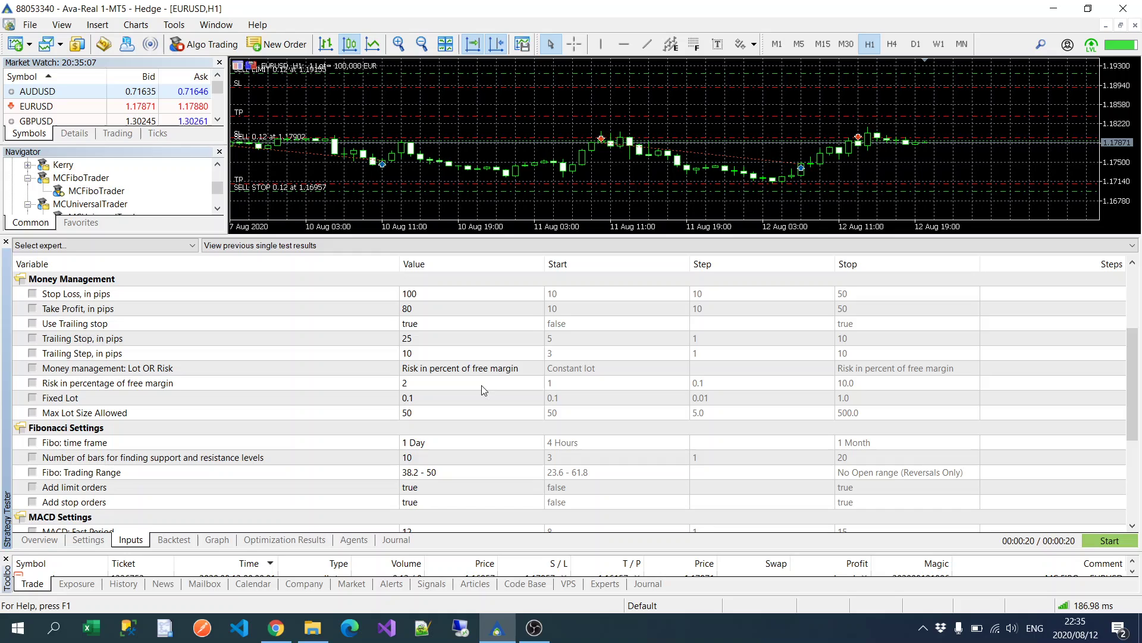
{"action": "scroll", "coordinate": [481, 387], "scroll_direction": "down", "scroll_amount": 1}
{"action": "scroll", "coordinate": [482, 388], "scroll_direction": "up", "scroll_amount": 1}
{"action": "left_click", "coordinate": [459, 373]}
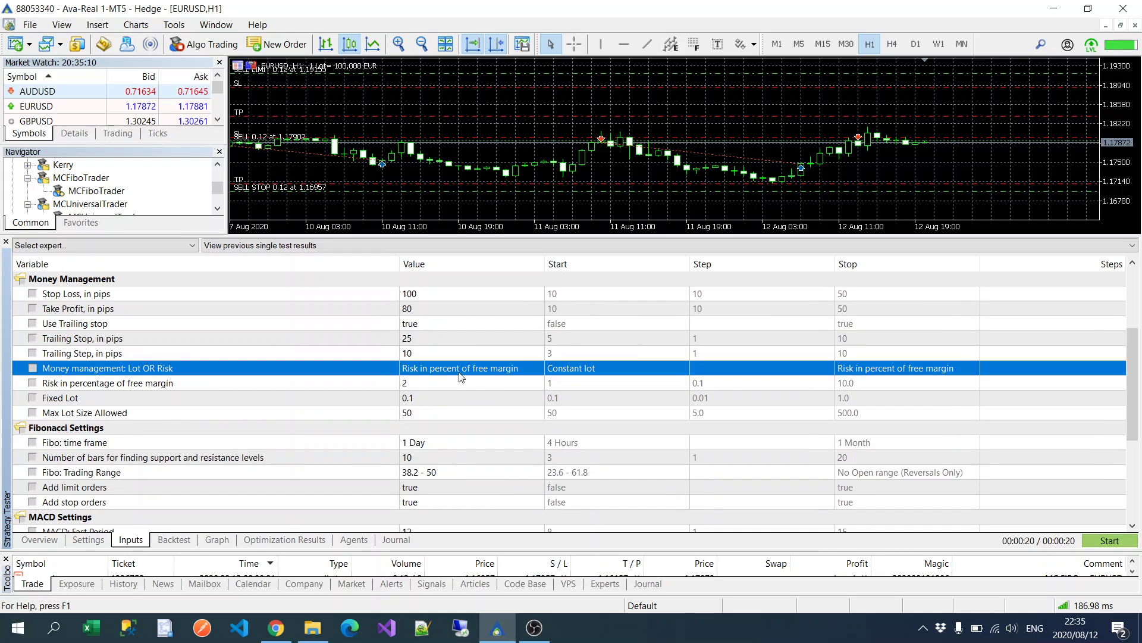
{"action": "left_click", "coordinate": [459, 372]}
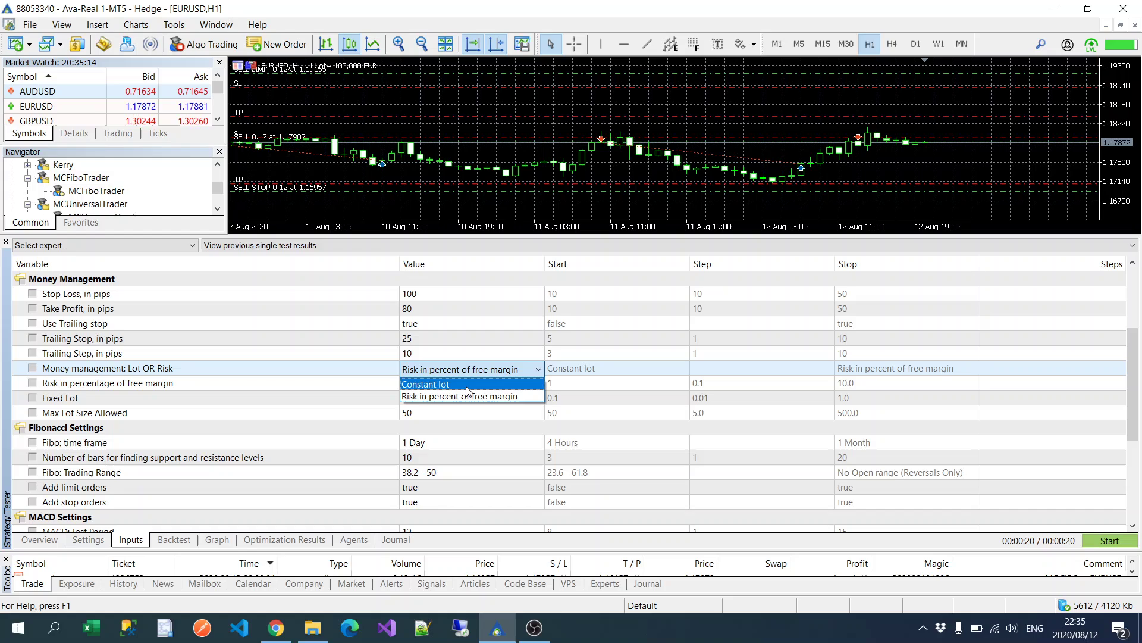
{"action": "left_click", "coordinate": [466, 386]}
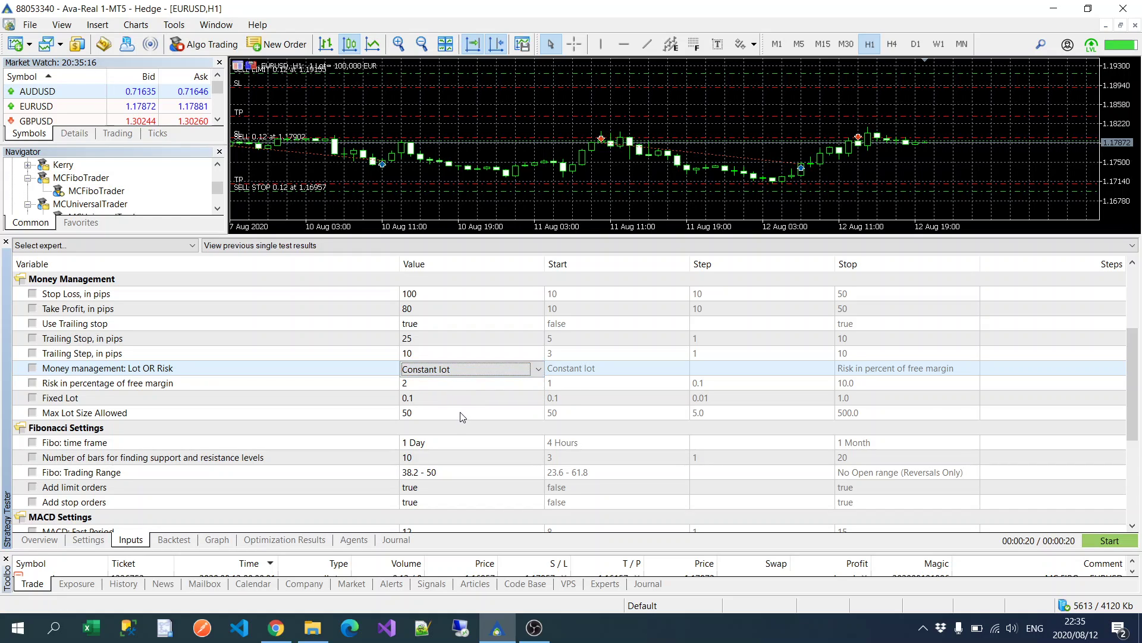
{"action": "scroll", "coordinate": [458, 405], "scroll_direction": "down", "scroll_amount": 1}
{"action": "left_click", "coordinate": [442, 371]}
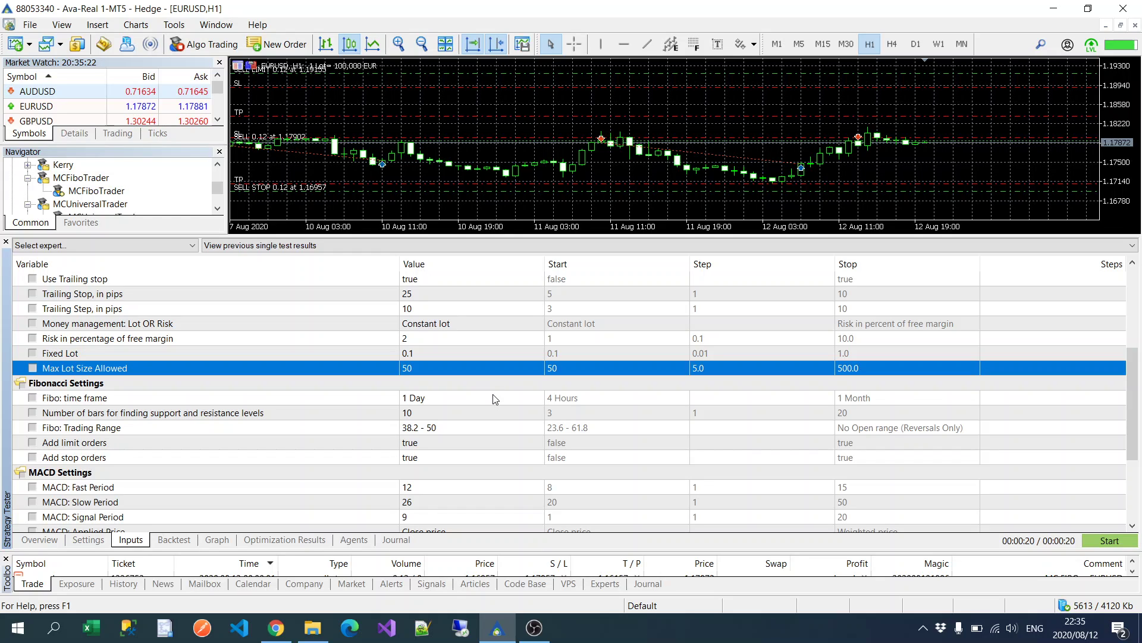
{"action": "scroll", "coordinate": [493, 398], "scroll_direction": "down", "scroll_amount": 1}
{"action": "scroll", "coordinate": [474, 391], "scroll_direction": "down", "scroll_amount": 1}
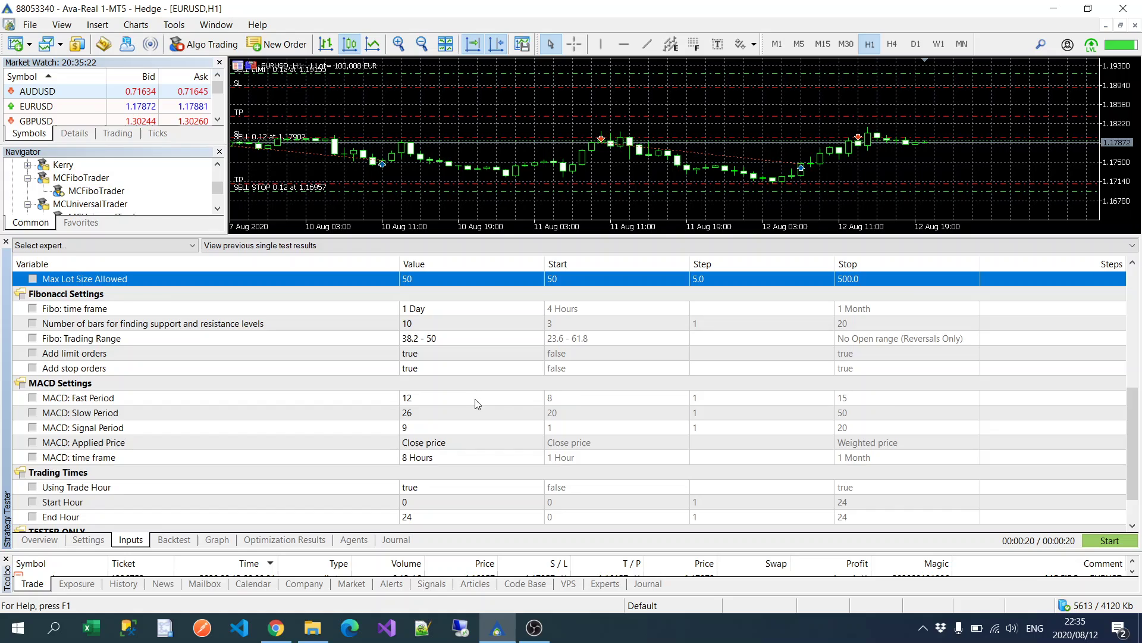
{"action": "scroll", "coordinate": [480, 390], "scroll_direction": "up", "scroll_amount": 1}
{"action": "left_click", "coordinate": [455, 355]}
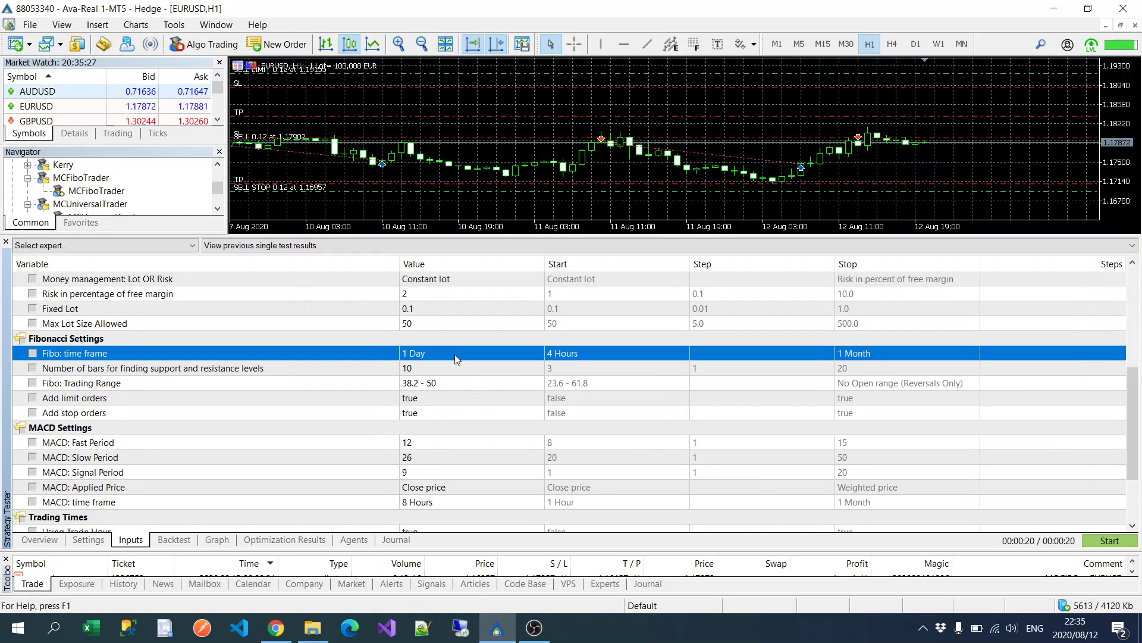
{"action": "left_click", "coordinate": [455, 369]}
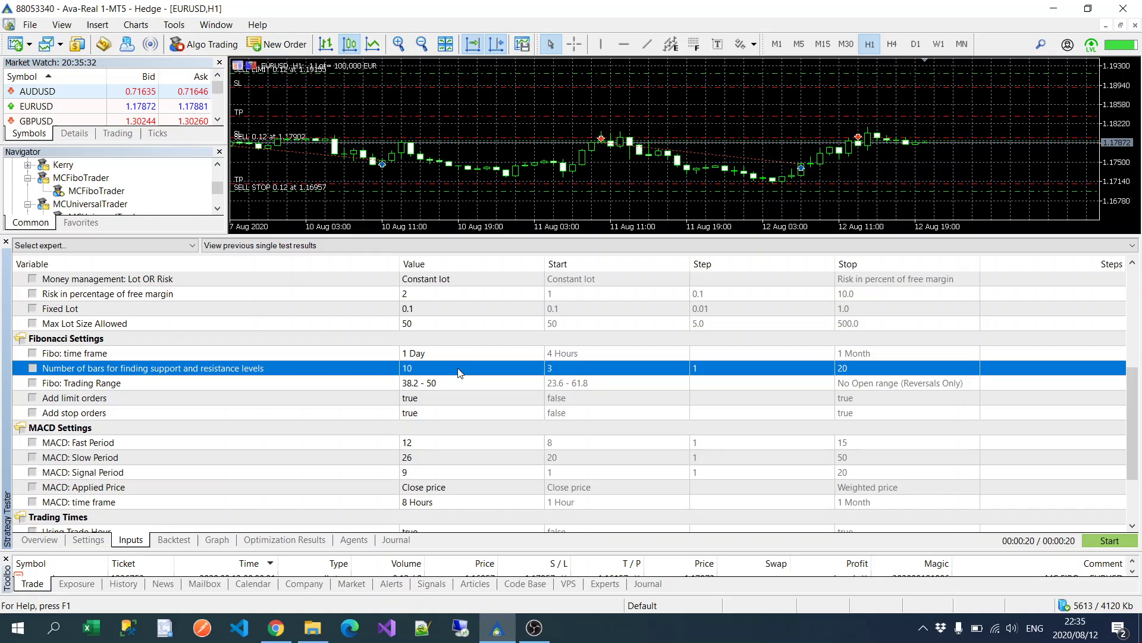
{"action": "left_click", "coordinate": [465, 385]}
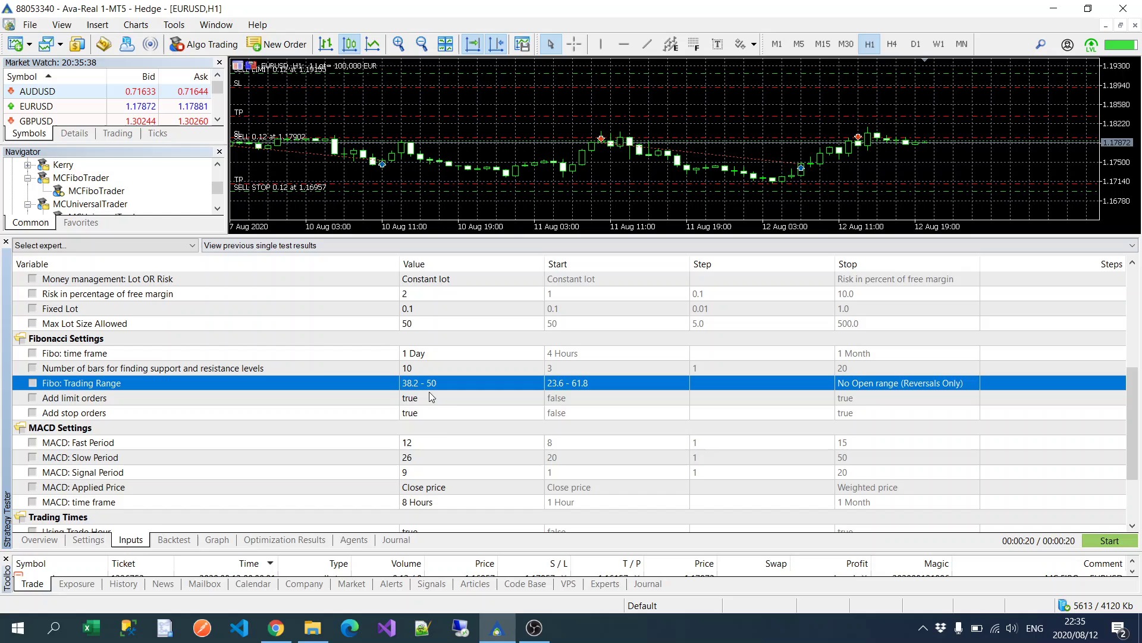
{"action": "left_click", "coordinate": [446, 397]}
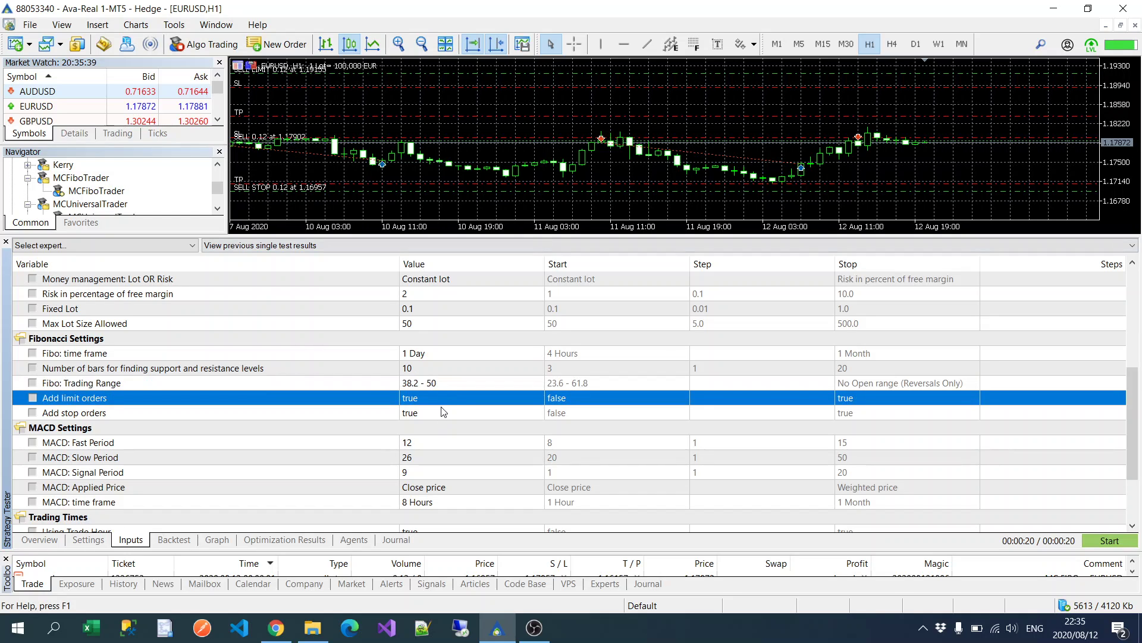
{"action": "left_click", "coordinate": [442, 410]}
{"action": "left_click", "coordinate": [443, 402]}
{"action": "left_click", "coordinate": [448, 416]}
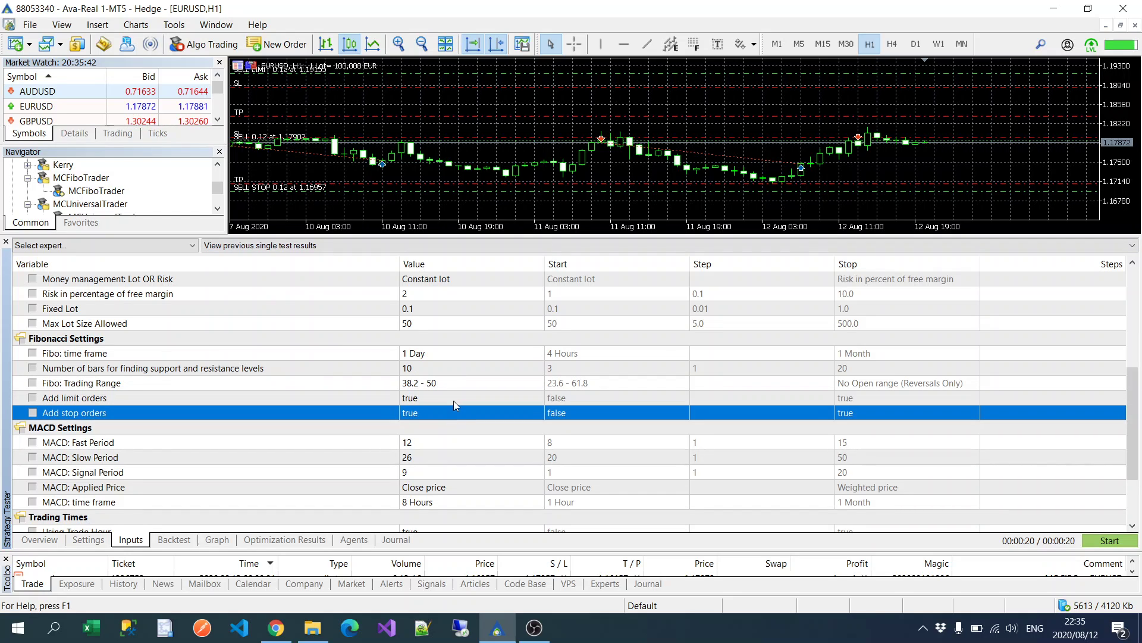
{"action": "left_click", "coordinate": [454, 397]}
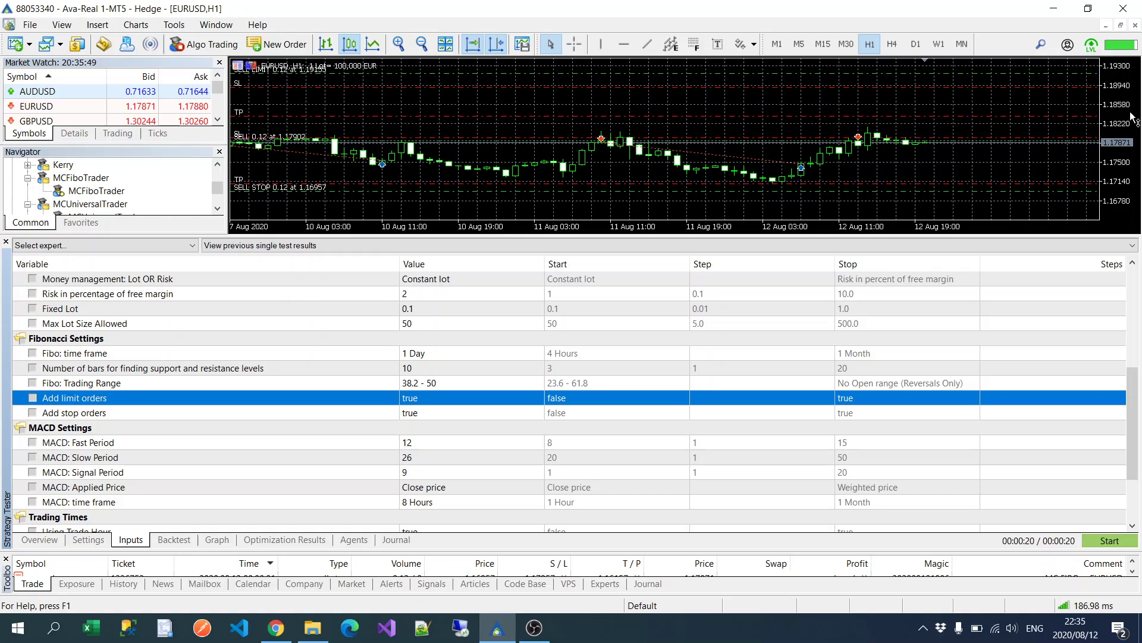
Step: Compress the EURUSD price scale and show the Fibo: Trading Range input beside the chart
{"action": "left_click_drag", "start_coordinate": [1121, 112], "coordinate": [1120, 132]}
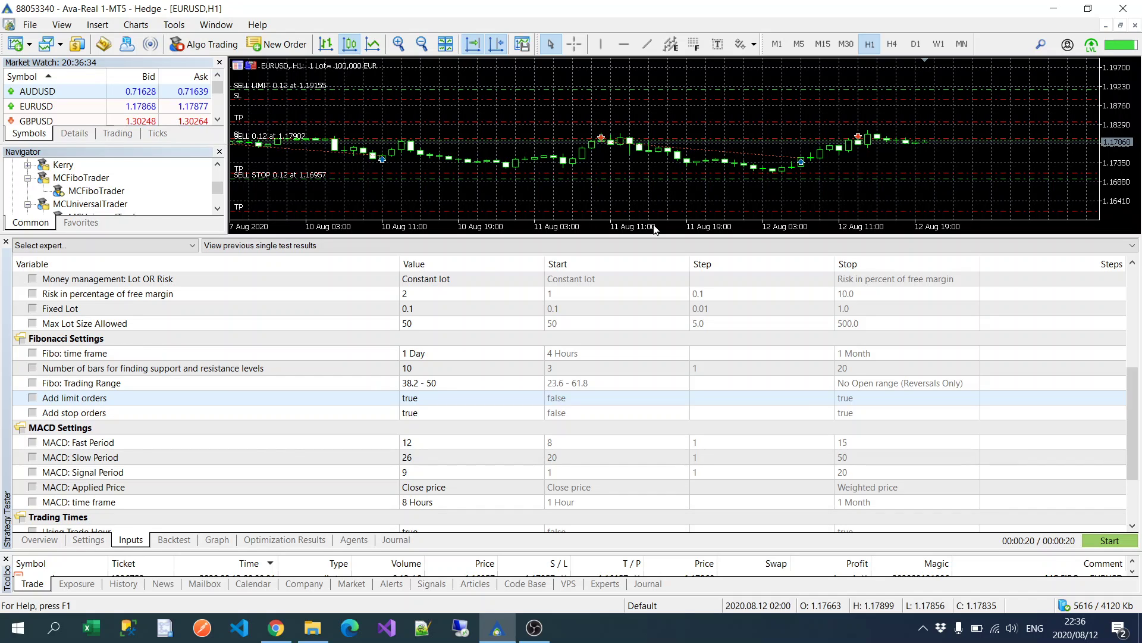
{"action": "left_click", "coordinate": [448, 385]}
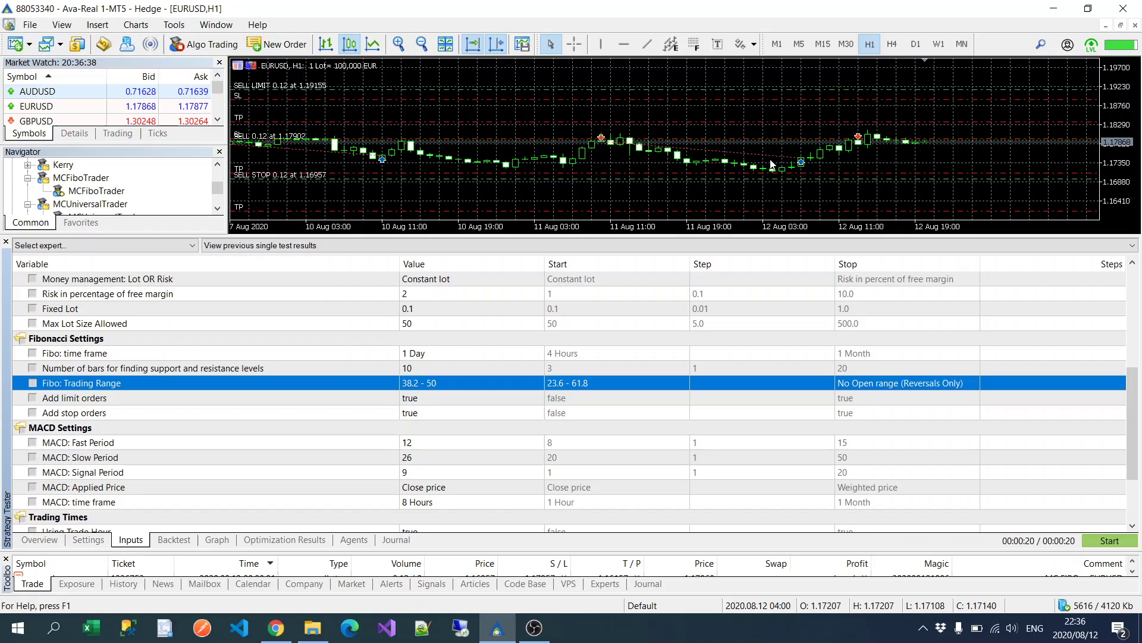
{"action": "left_click", "coordinate": [694, 44]}
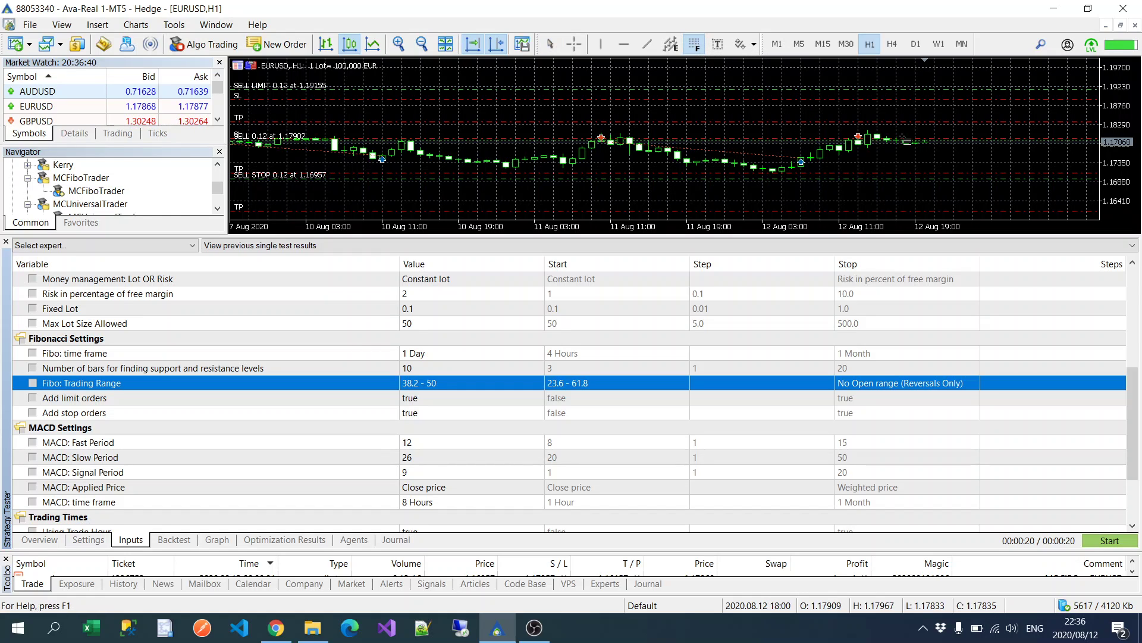
{"action": "left_click", "coordinate": [319, 95]}
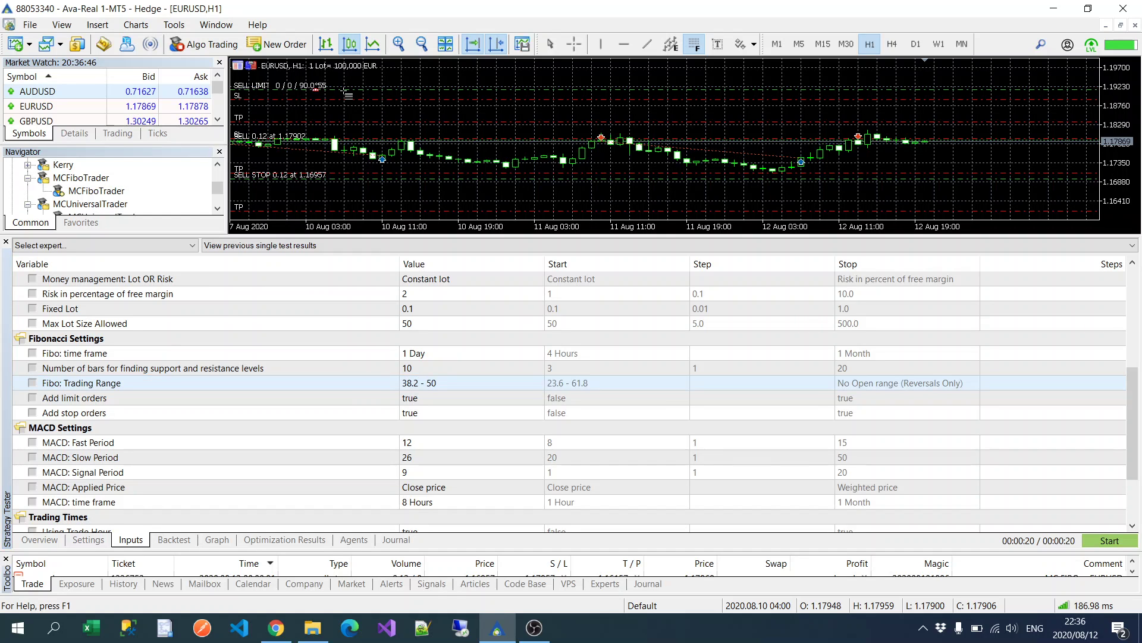
Step: Draw a Fibonacci retracement across the recent EURUSD swing and delete the 0.12 sell stop at 1.16957
{"action": "mouse_move", "coordinate": [345, 92]}
{"action": "left_mouse_down"}
{"action": "mouse_move", "coordinate": [509, 116]}
{"action": "mouse_move", "coordinate": [595, 172]}
{"action": "mouse_move", "coordinate": [1087, 214]}
{"action": "mouse_move", "coordinate": [1100, 179]}
{"action": "left_mouse_up"}
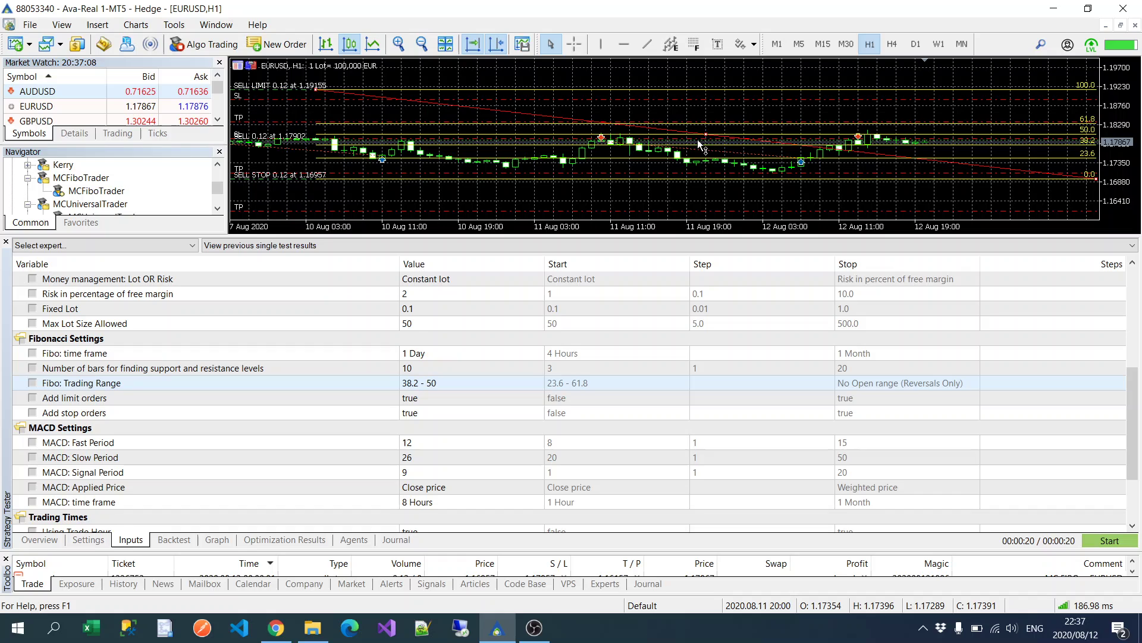
{"action": "left_click", "coordinate": [460, 382]}
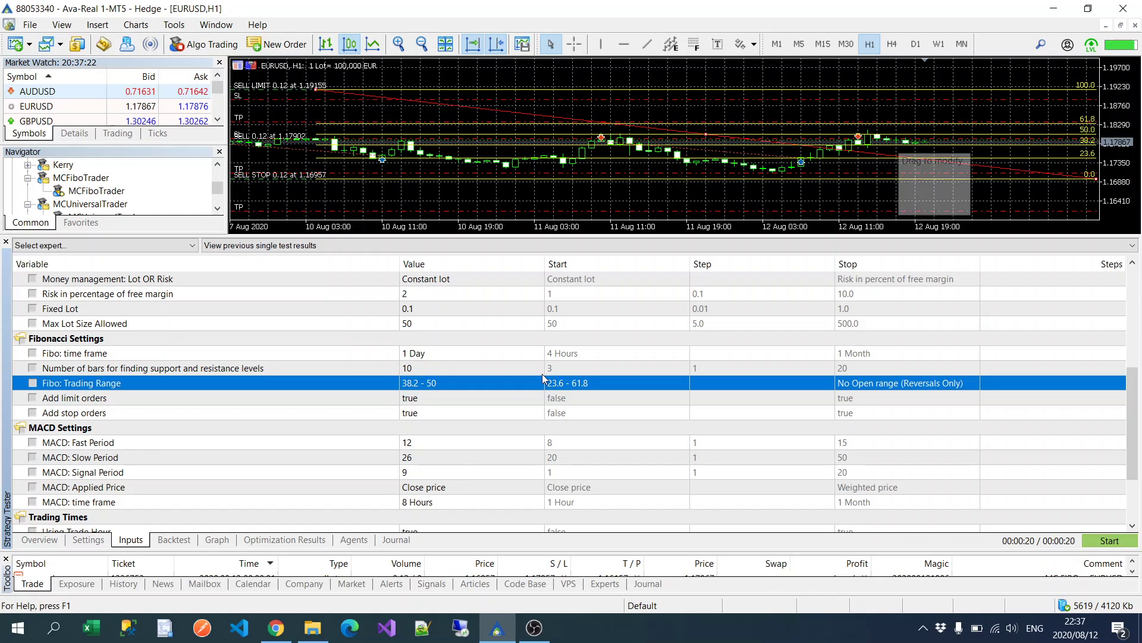
{"action": "left_click", "coordinate": [452, 413]}
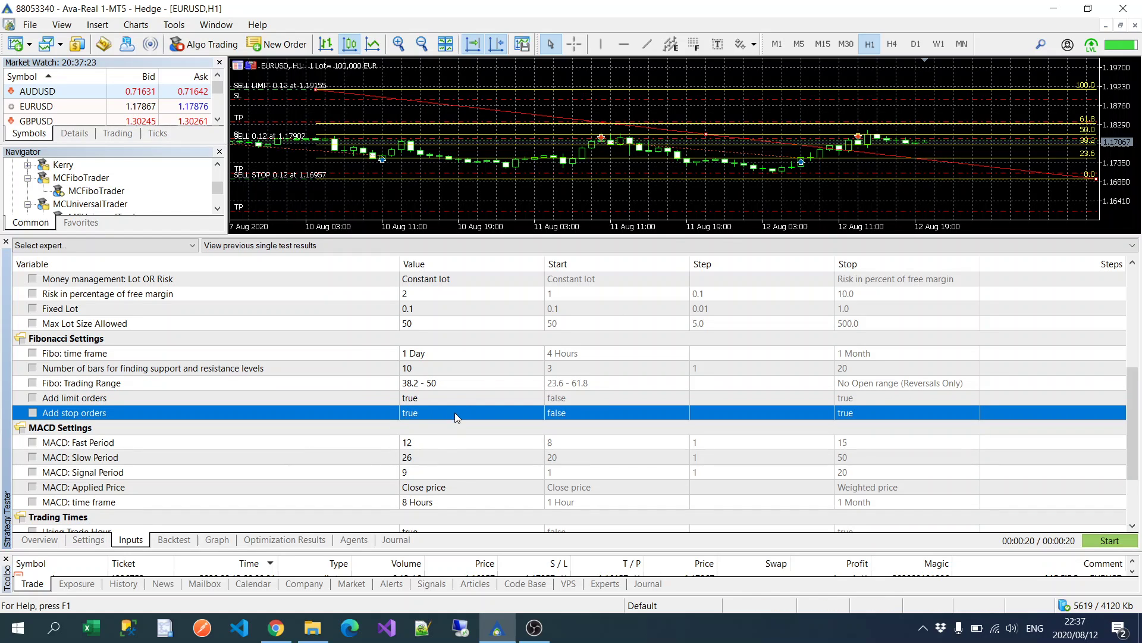
{"action": "right_click", "coordinate": [1097, 180]}
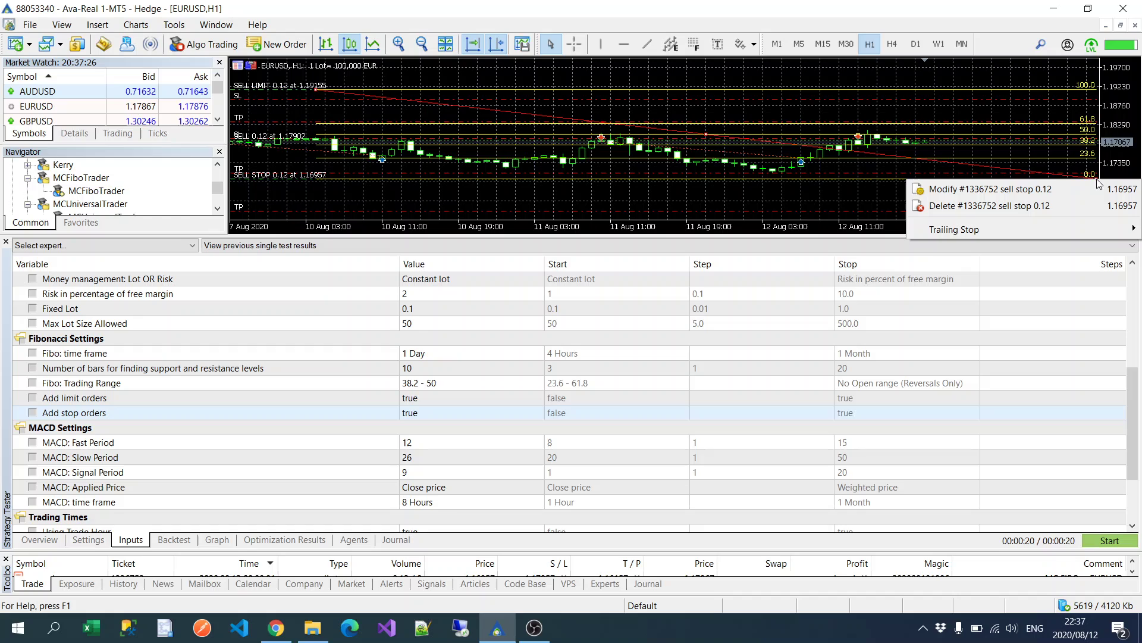
{"action": "left_click", "coordinate": [1076, 205]}
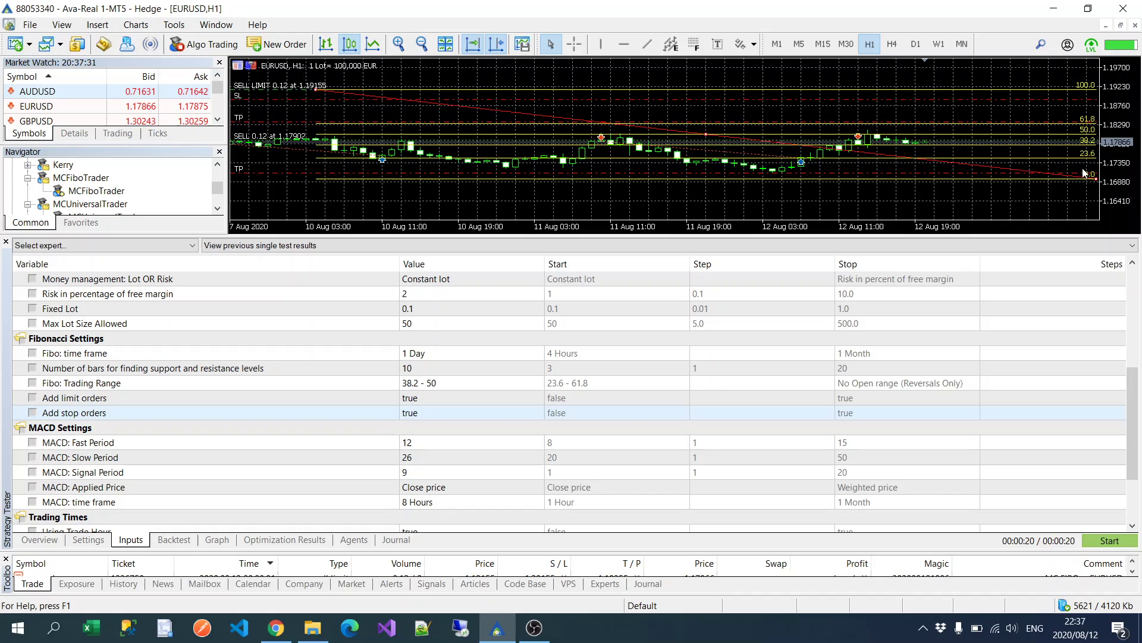
{"action": "right_click", "coordinate": [1099, 183]}
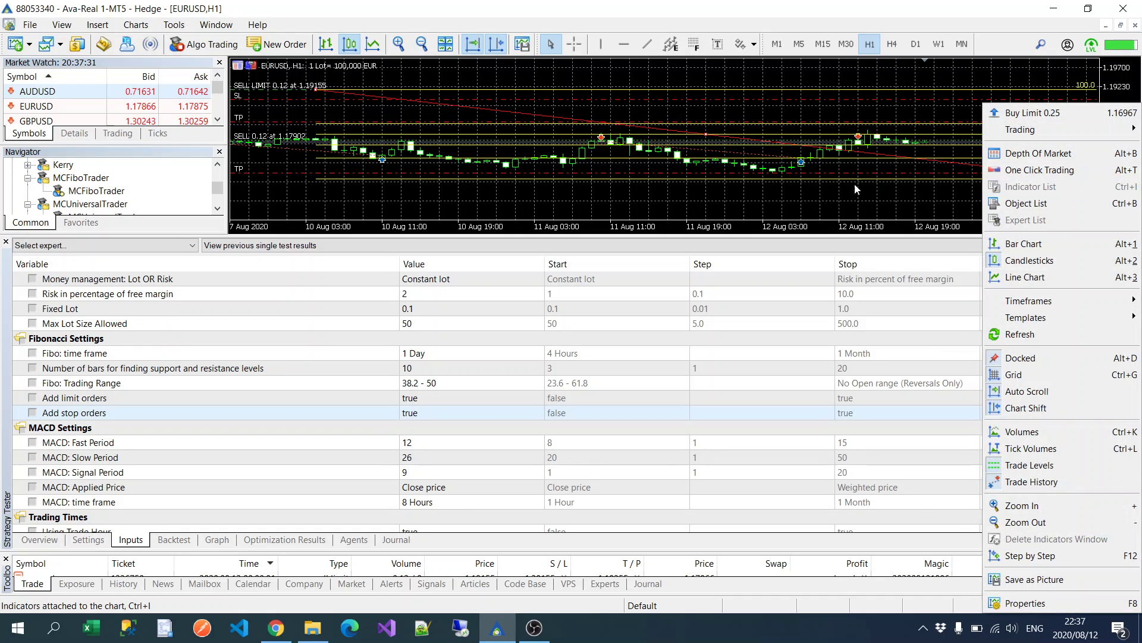
{"action": "left_click", "coordinate": [550, 420]}
{"action": "scroll", "coordinate": [455, 370], "scroll_direction": "down", "scroll_amount": 2}
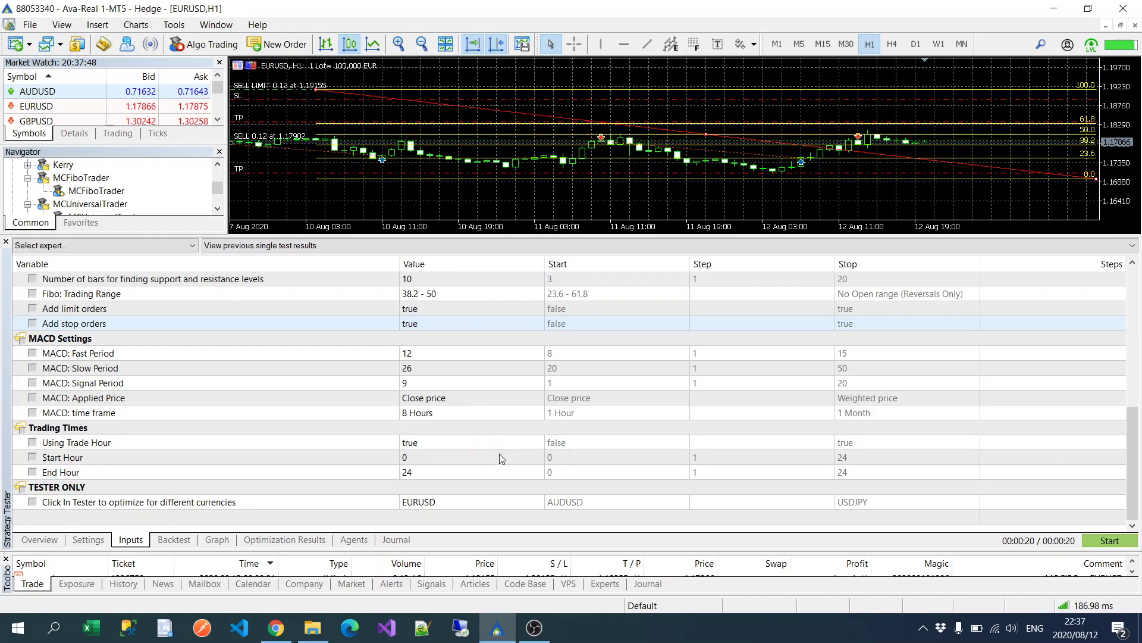
{"action": "right_click", "coordinate": [1098, 182]}
{"action": "left_click", "coordinate": [467, 459]}
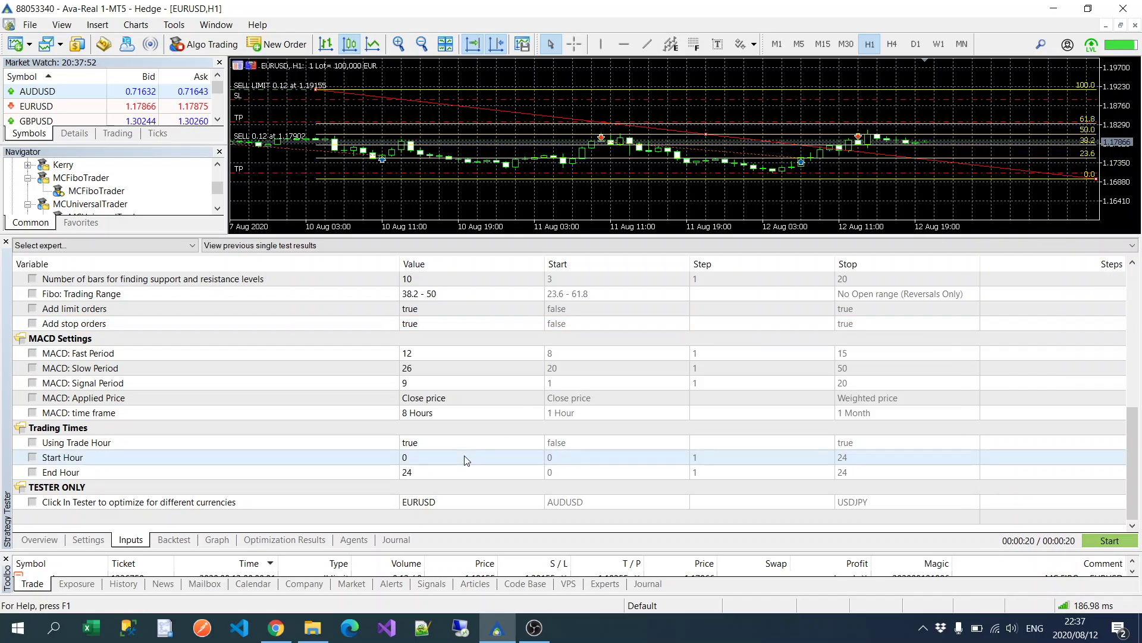
{"action": "left_click", "coordinate": [466, 459]}
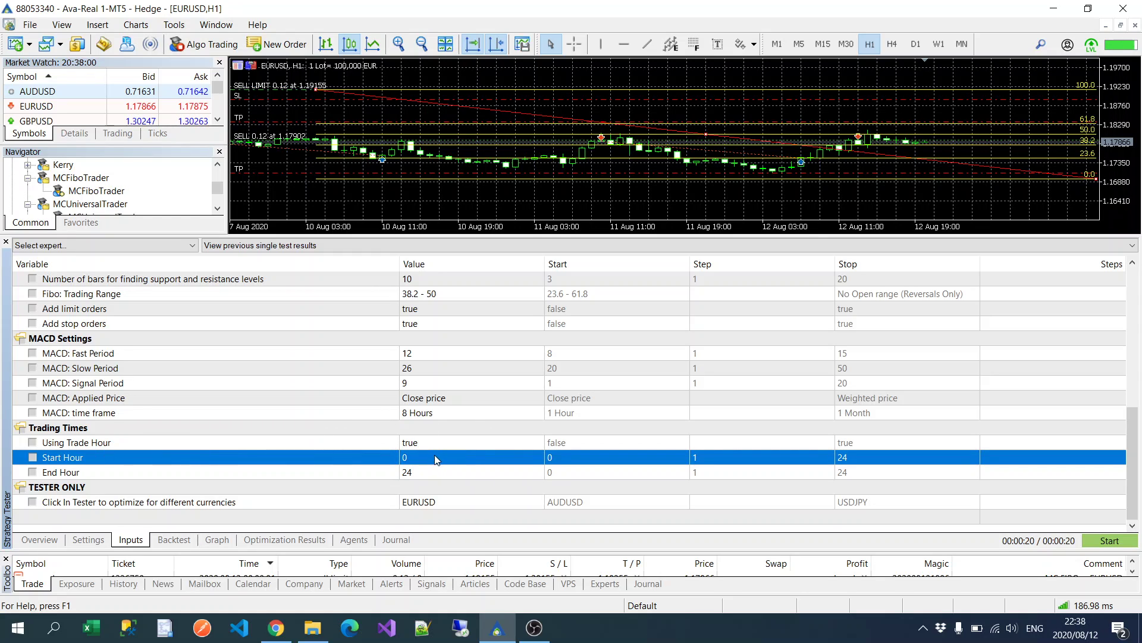
{"action": "left_click", "coordinate": [446, 477]}
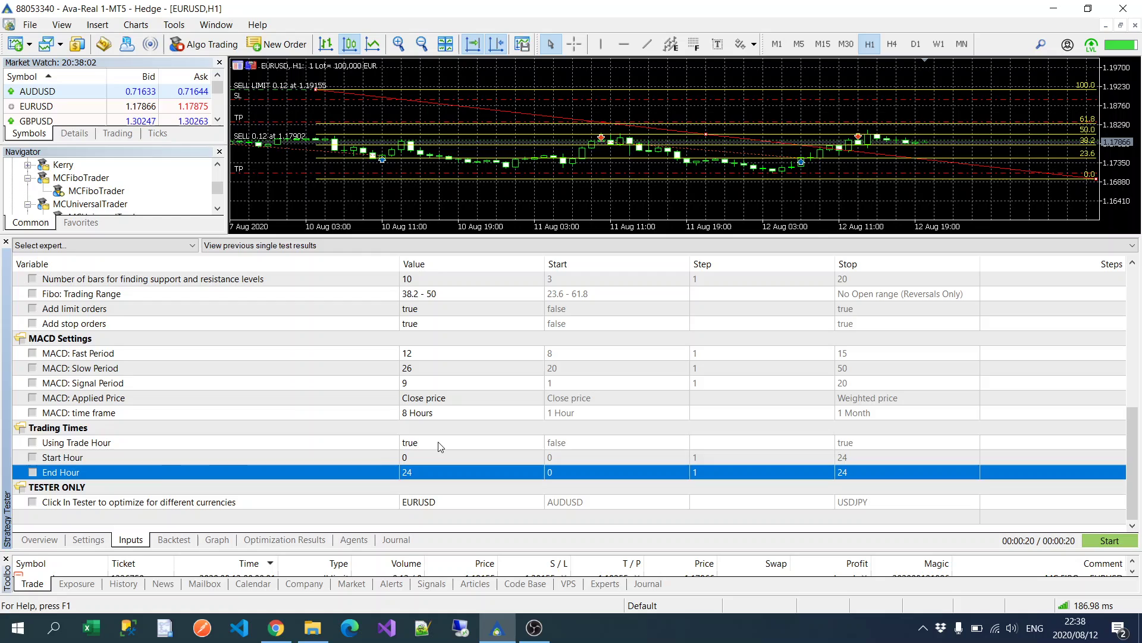
{"action": "left_click", "coordinate": [438, 442]}
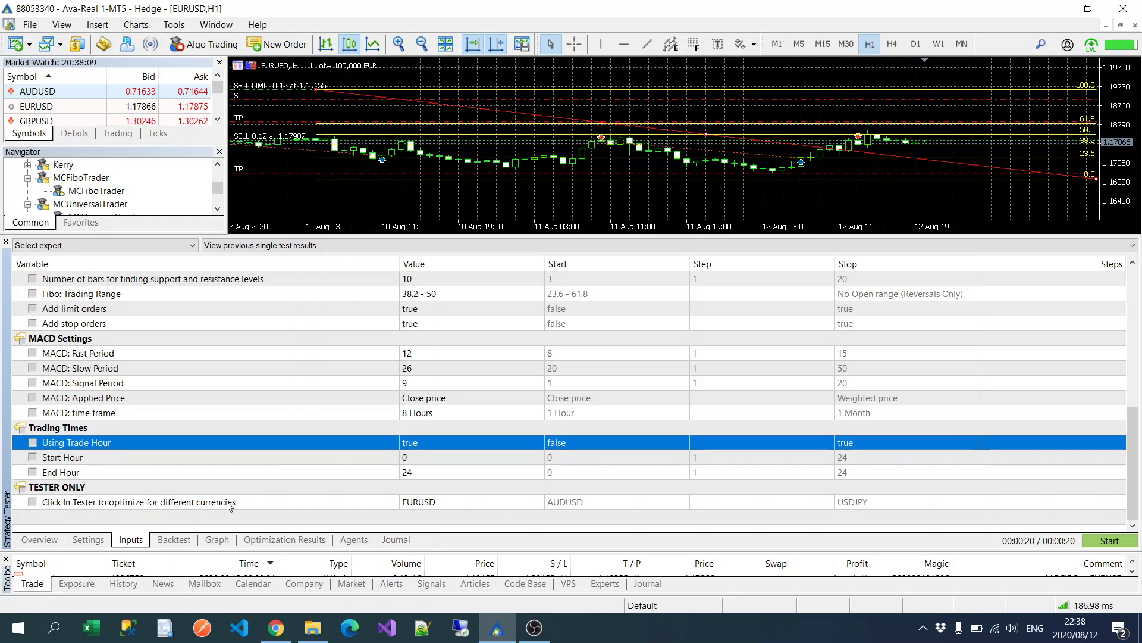
{"action": "left_click", "coordinate": [520, 505]}
{"action": "left_click", "coordinate": [520, 504]}
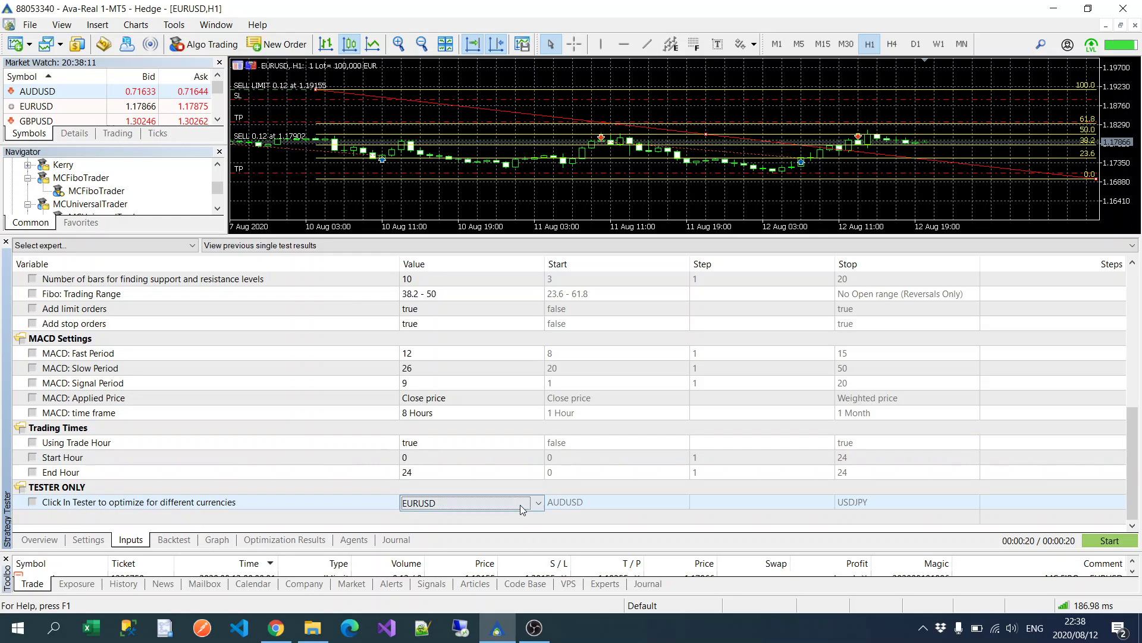
{"action": "left_click", "coordinate": [520, 505]}
{"action": "left_click", "coordinate": [520, 505]}
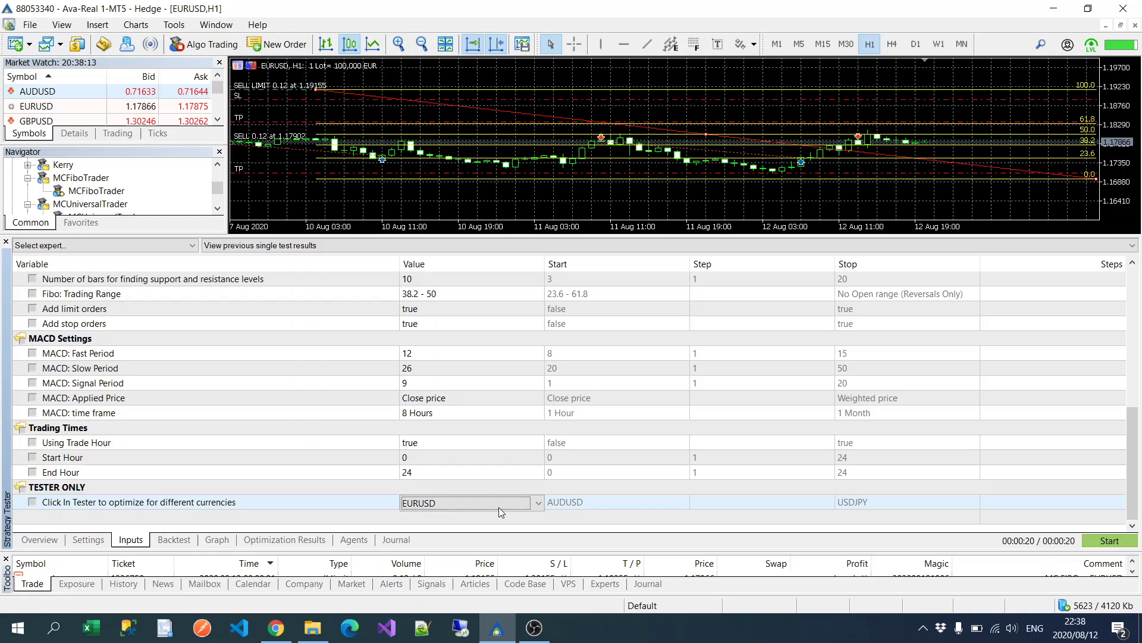
{"action": "left_click", "coordinate": [479, 503]}
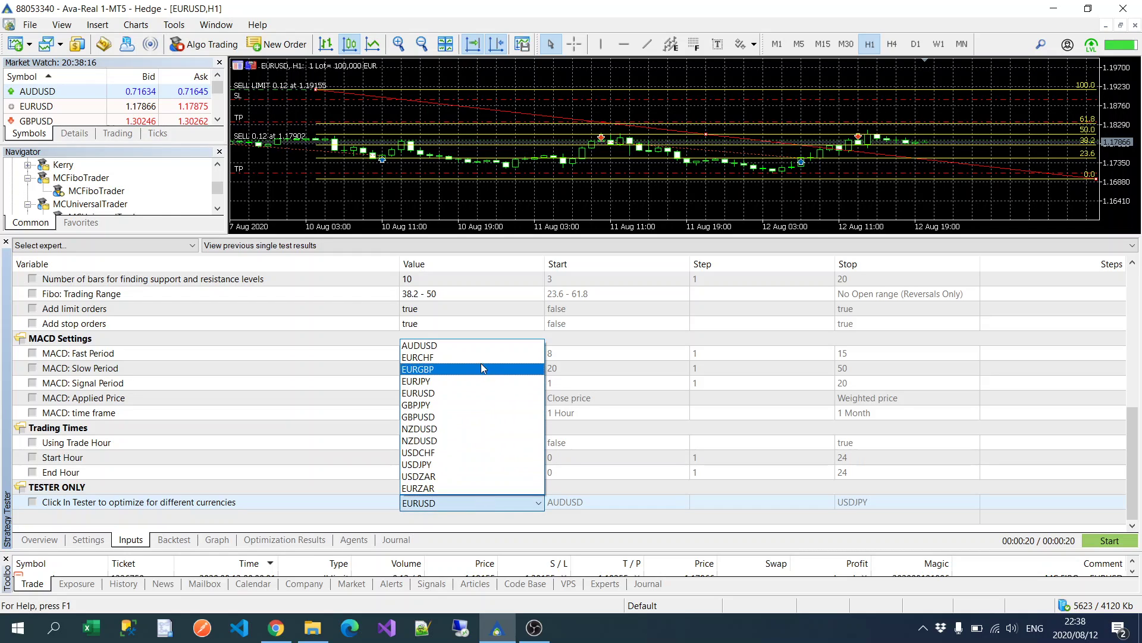
{"action": "left_click", "coordinate": [476, 503]}
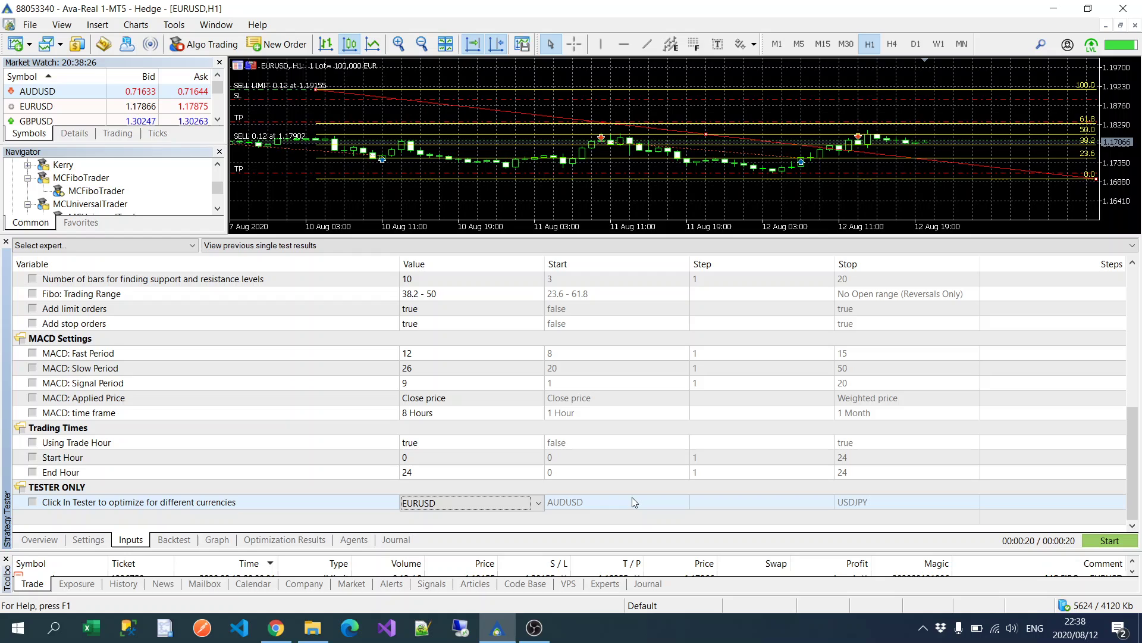
{"action": "left_click", "coordinate": [513, 503]}
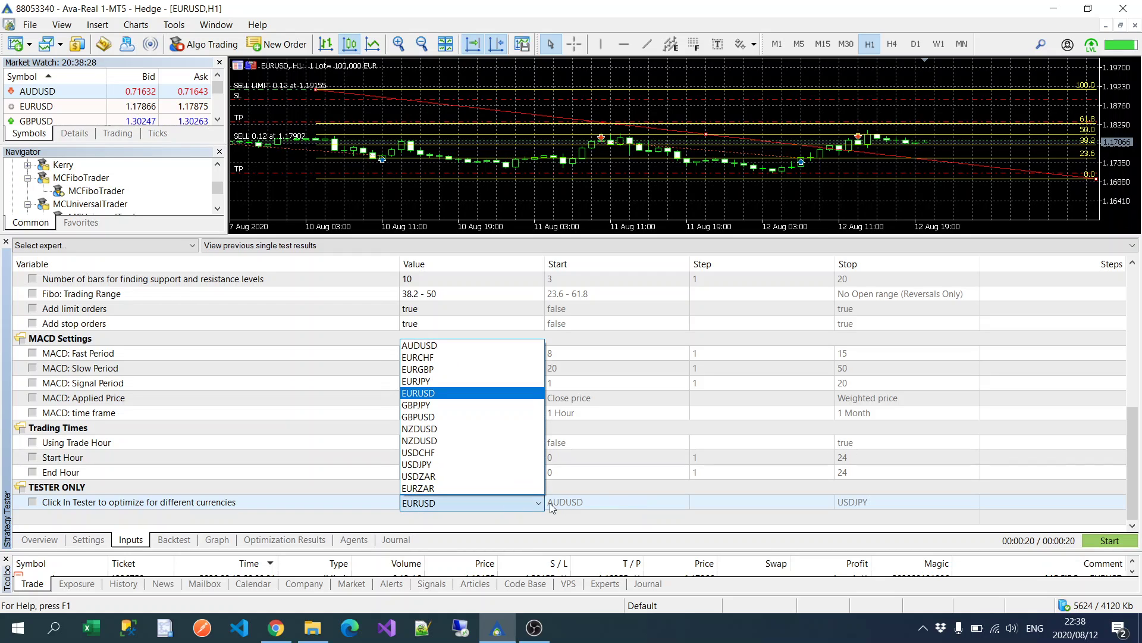
{"action": "left_click", "coordinate": [630, 502]}
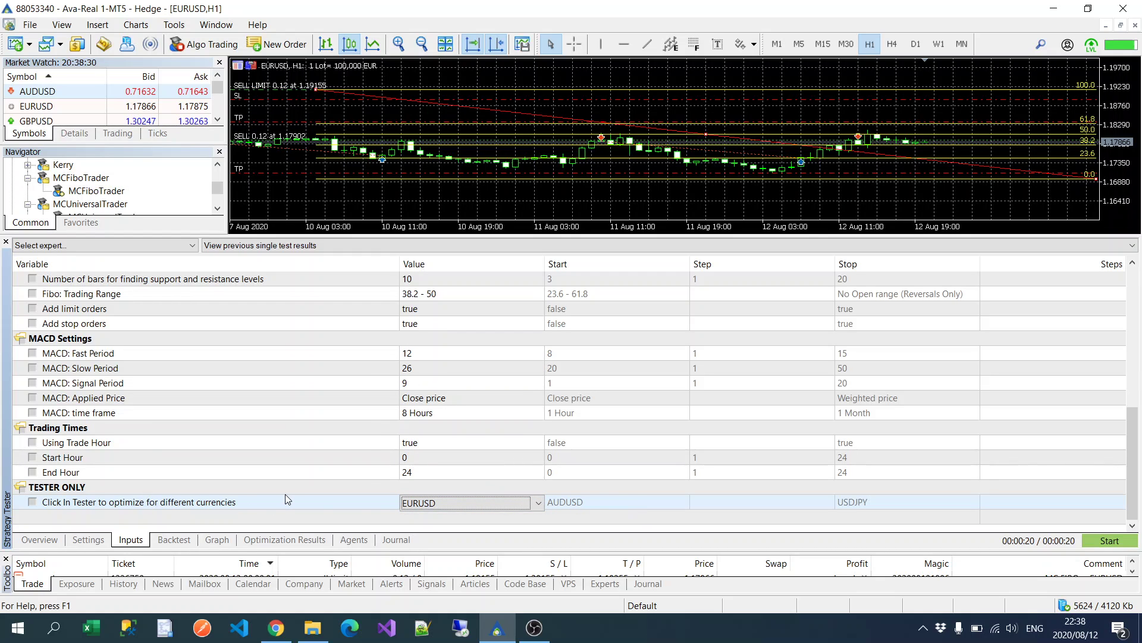
Step: Select the Symbol(s) input and its list of symbols for editing
{"action": "scroll", "coordinate": [288, 499], "scroll_direction": "up", "scroll_amount": 10}
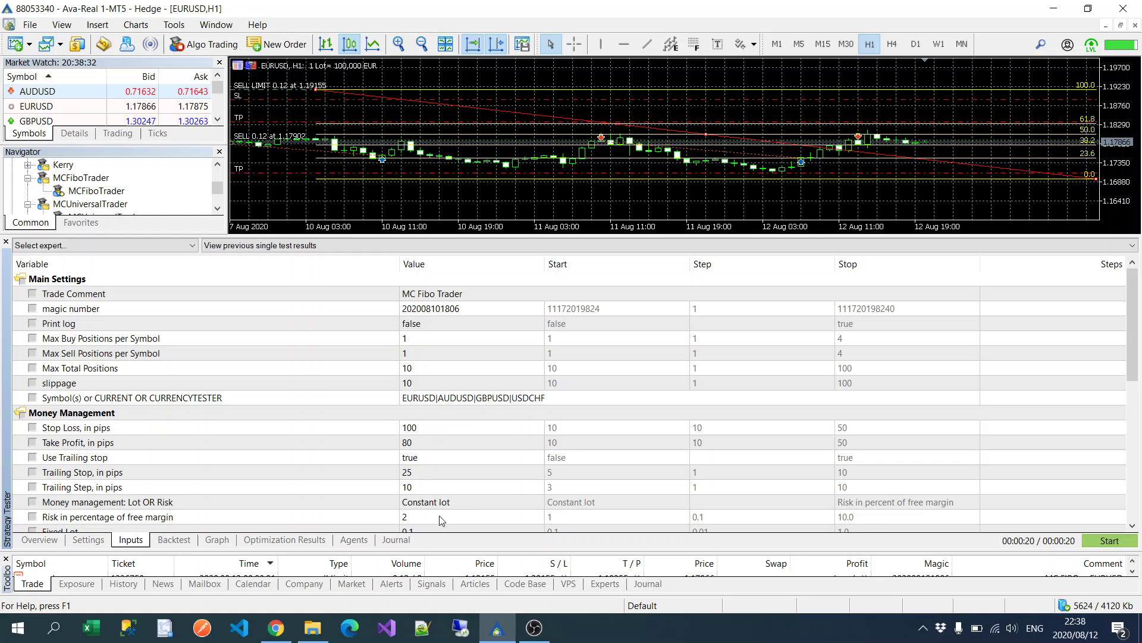
{"action": "scroll", "coordinate": [505, 470], "scroll_direction": "down", "scroll_amount": 10}
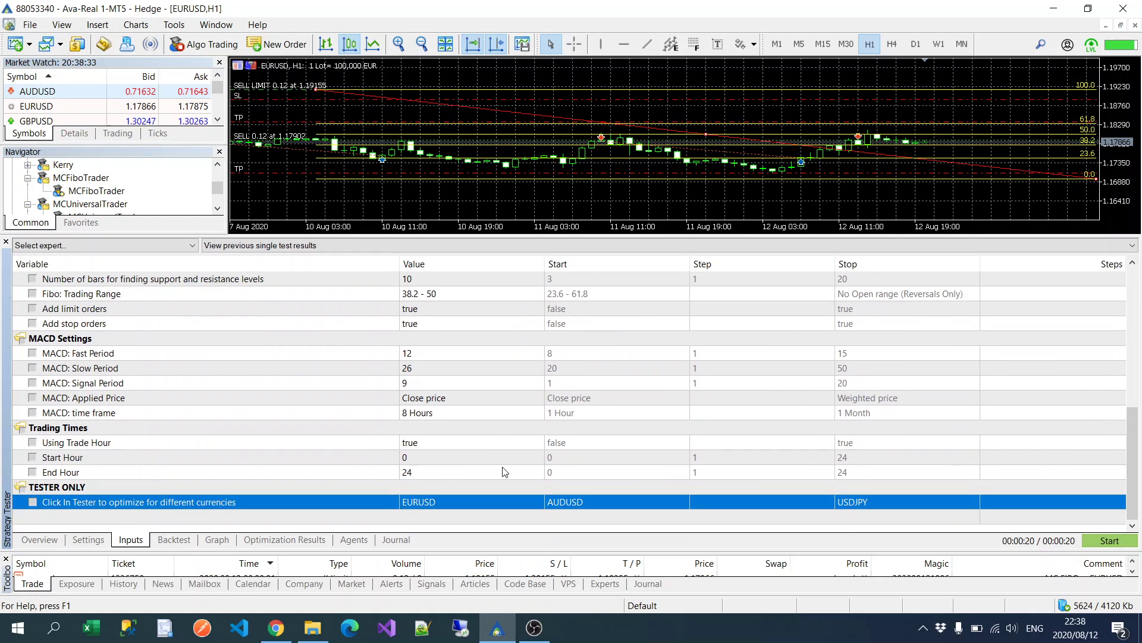
{"action": "scroll", "coordinate": [487, 502], "scroll_direction": "up", "scroll_amount": 8}
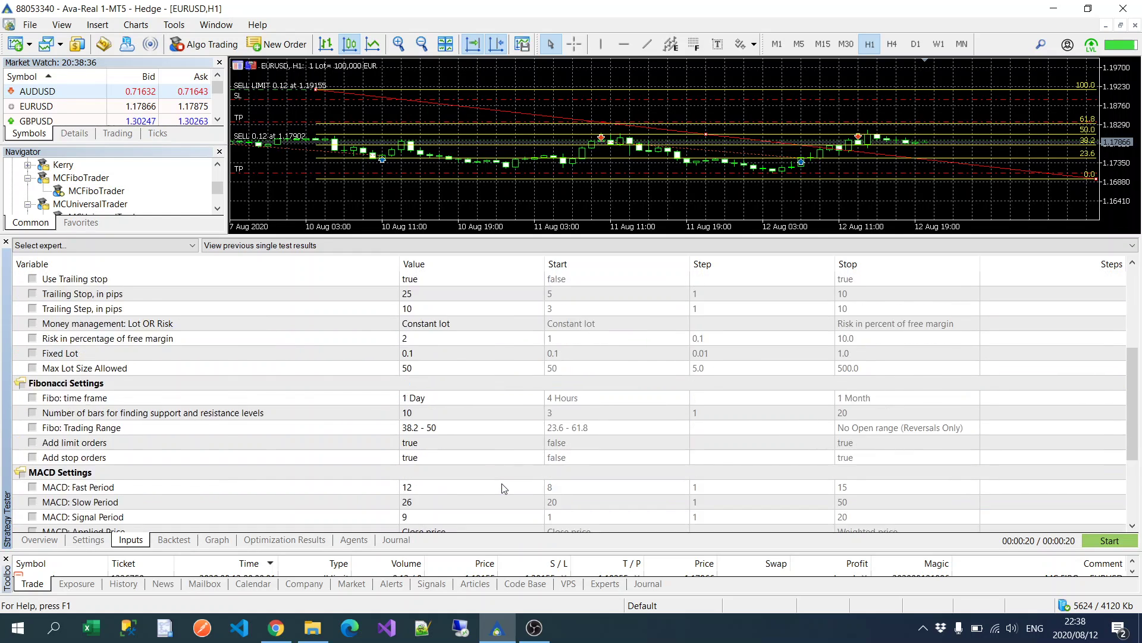
{"action": "left_click", "coordinate": [483, 398]}
{"action": "left_click", "coordinate": [483, 399]}
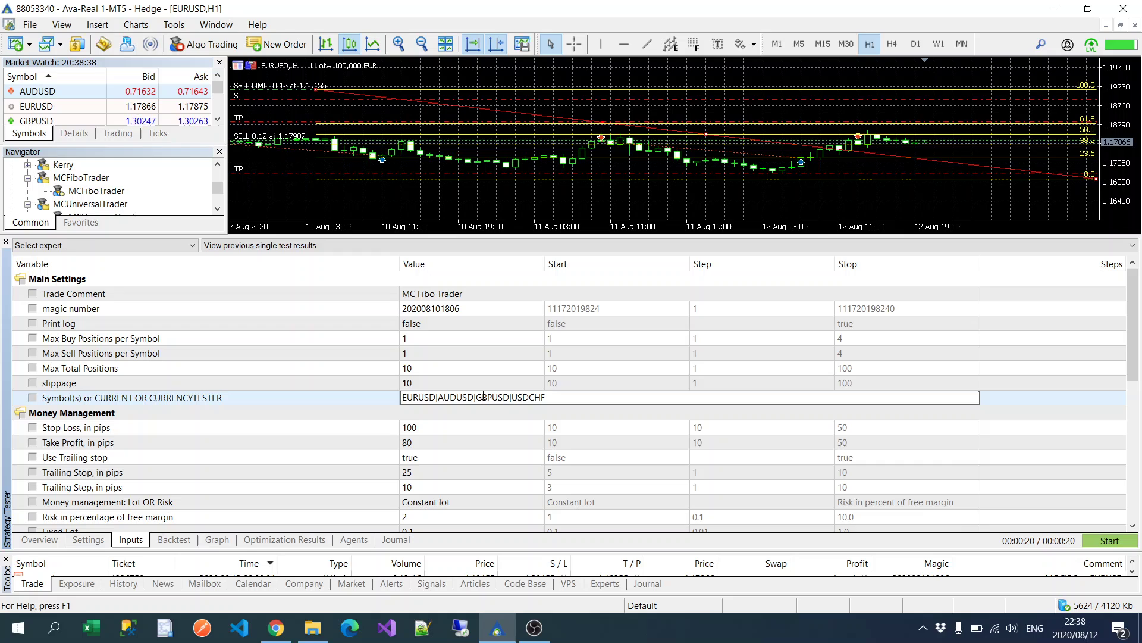
{"action": "double_click", "coordinate": [483, 397]}
Step: Switch the tester optimization to the Fast genetic based algorithm
{"action": "left_click", "coordinate": [88, 540]}
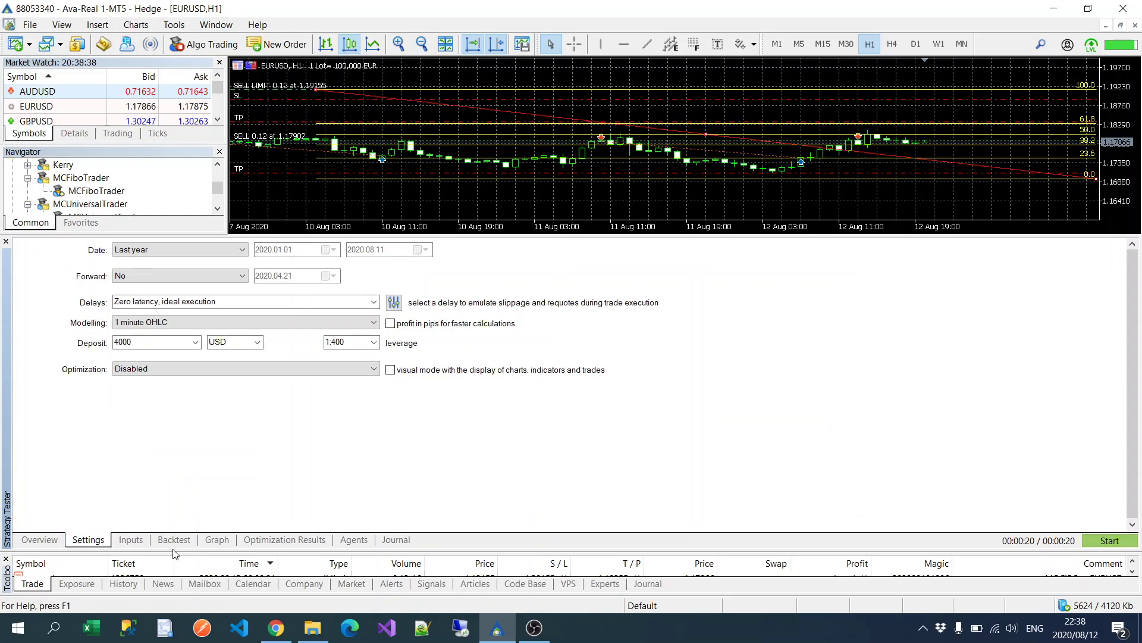
{"action": "left_click", "coordinate": [220, 368]}
{"action": "left_click", "coordinate": [215, 400]}
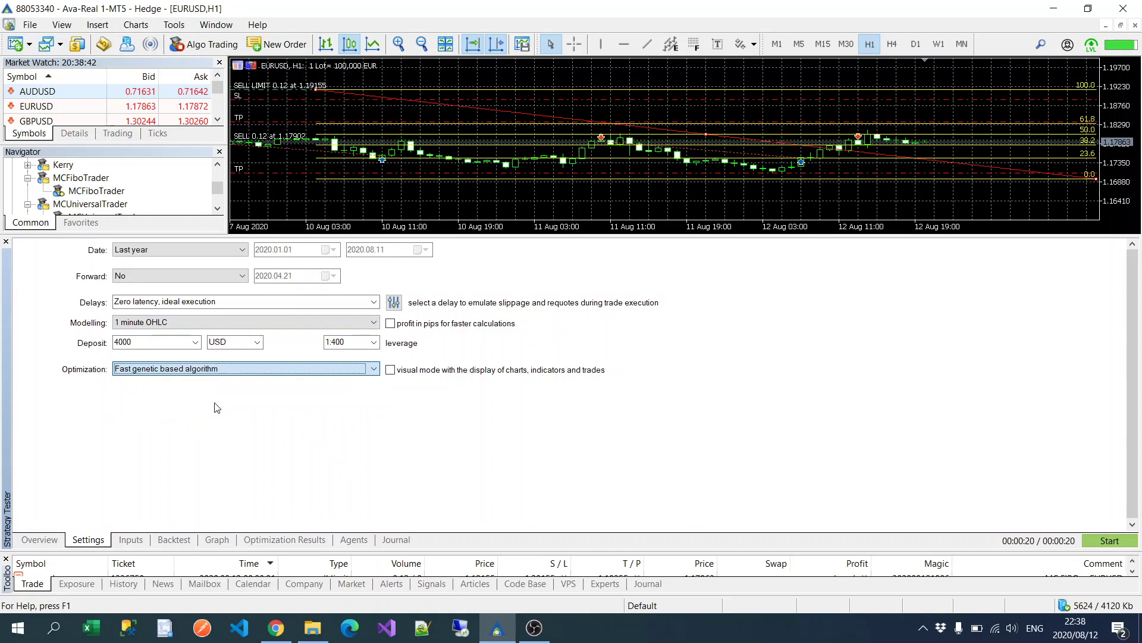
Step: Begin replacing the Symbol(s) value with CURRENCYTEST
{"action": "left_click", "coordinate": [131, 539]}
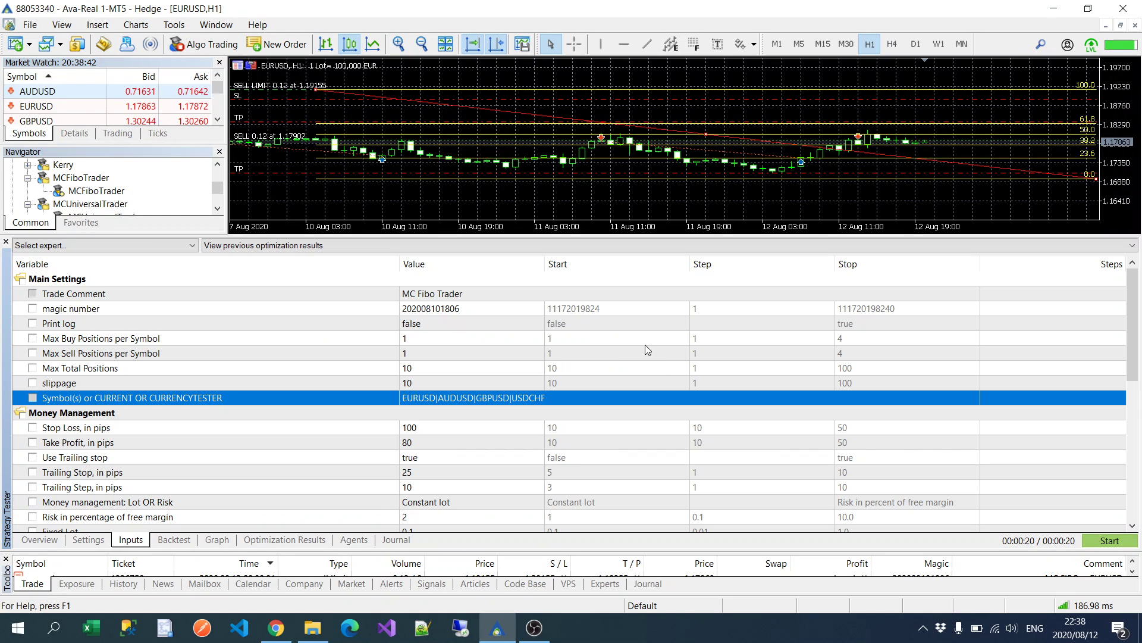
{"action": "left_click", "coordinate": [463, 394]}
{"action": "type", "text": "C"}
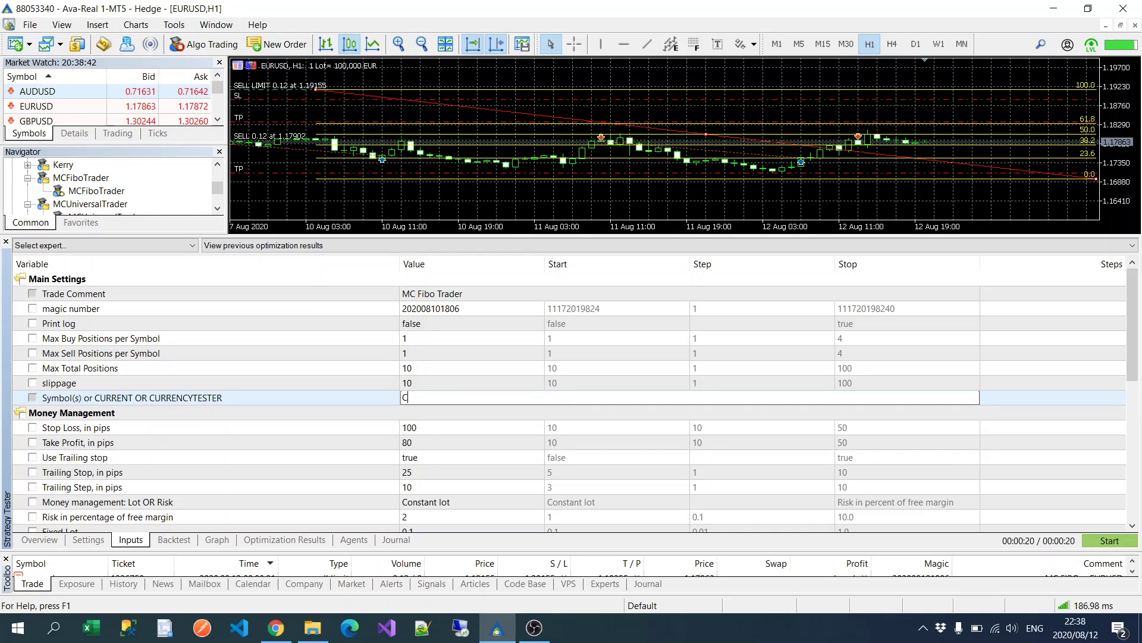
{"action": "type", "text": "URRENCYTESTER"}
Step: Commit the symbols value and optimize Add limit orders and Add stop orders over true/false
{"action": "left_click", "coordinate": [497, 416]}
{"action": "scroll", "coordinate": [511, 444], "scroll_direction": "down", "scroll_amount": 1}
{"action": "scroll", "coordinate": [516, 430], "scroll_direction": "down", "scroll_amount": 6}
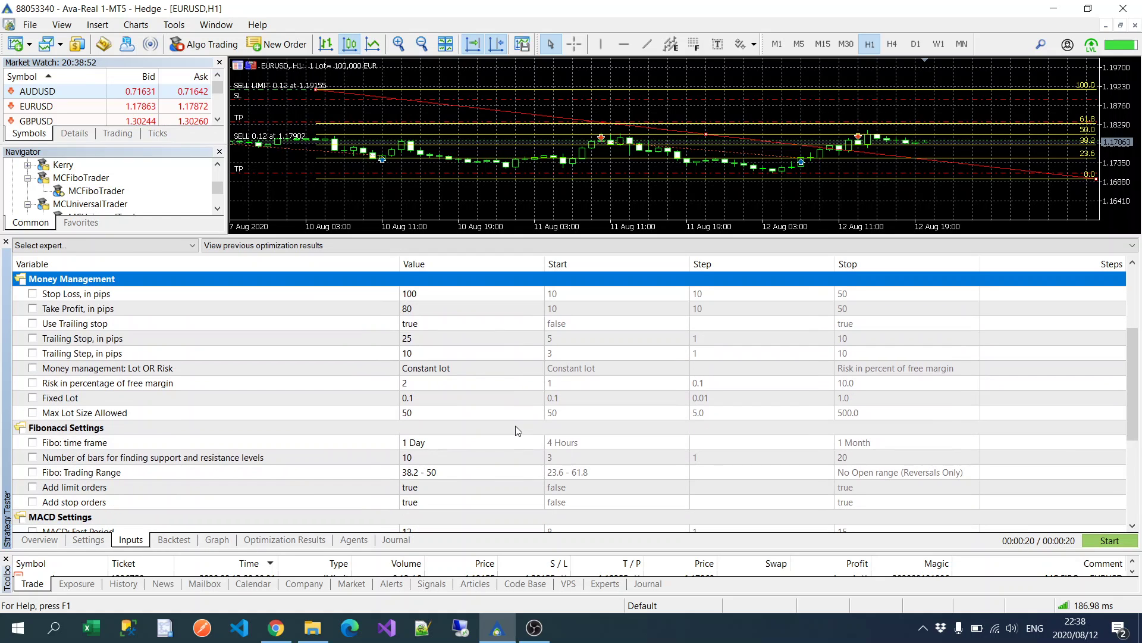
{"action": "scroll", "coordinate": [483, 381], "scroll_direction": "up", "scroll_amount": 2}
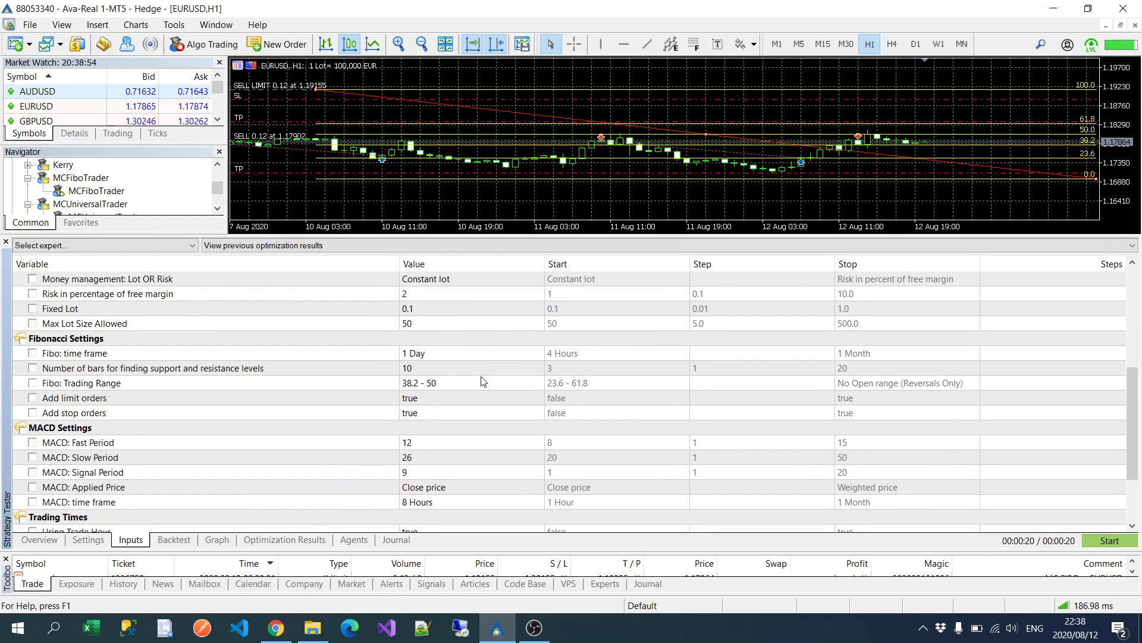
{"action": "left_click", "coordinate": [32, 398]}
{"action": "left_click", "coordinate": [38, 415]}
{"action": "left_click", "coordinate": [38, 415]}
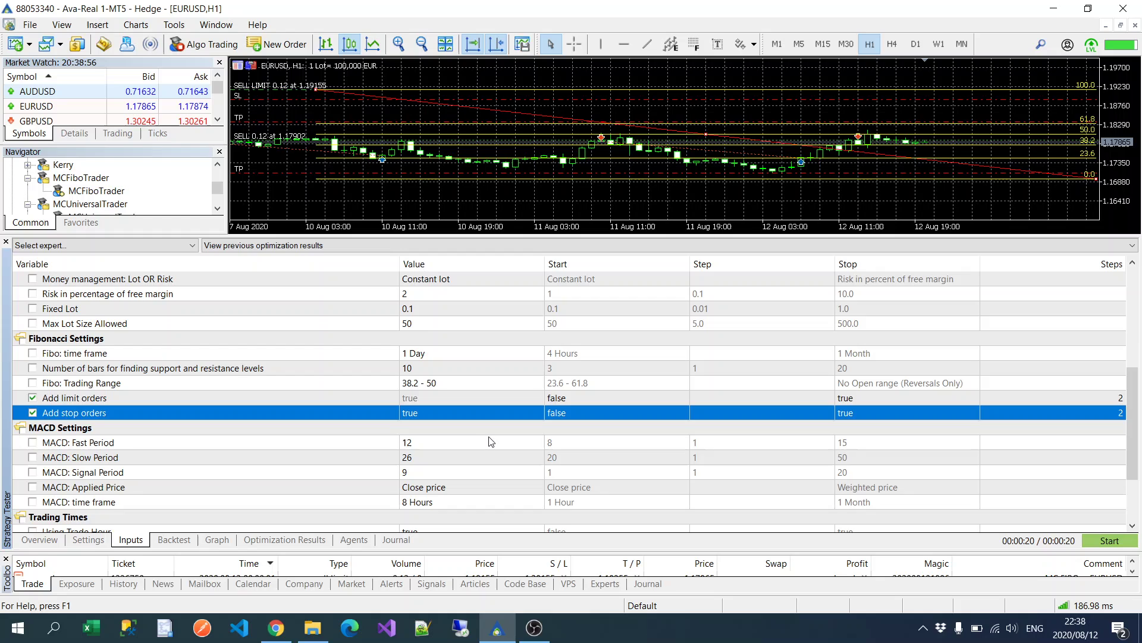
{"action": "scroll", "coordinate": [489, 434], "scroll_direction": "down", "scroll_amount": 2}
{"action": "scroll", "coordinate": [491, 443], "scroll_direction": "up", "scroll_amount": 1}
{"action": "scroll", "coordinate": [491, 443], "scroll_direction": "down", "scroll_amount": 1}
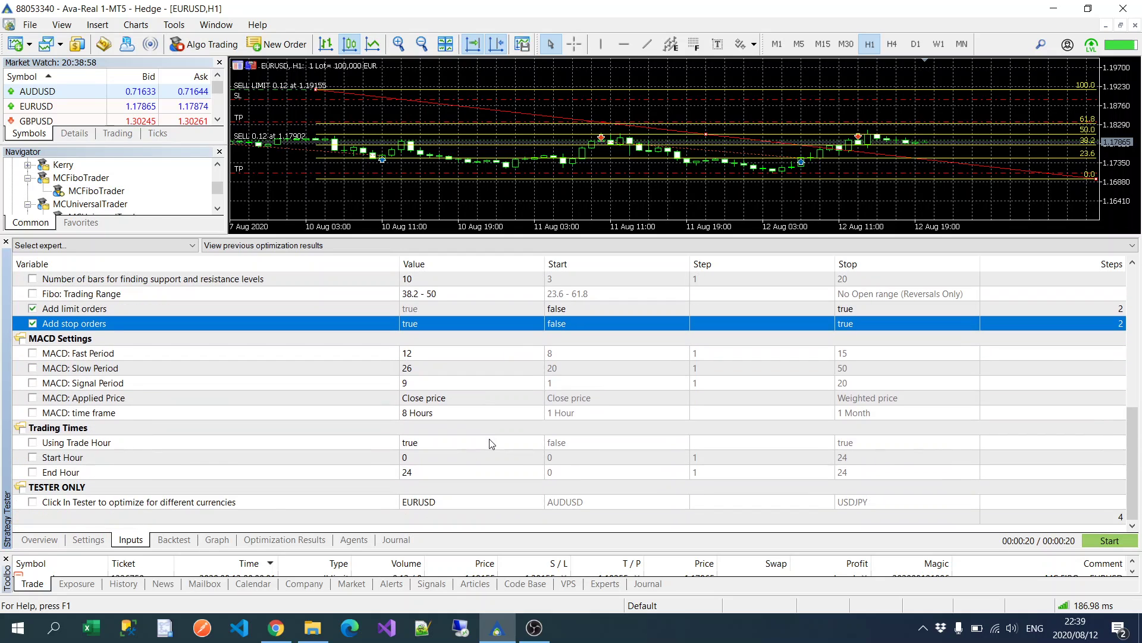
Step: Optimize across currencies from AUDUSD to EURZAR and start the 52-pass run
{"action": "left_click", "coordinate": [32, 501]}
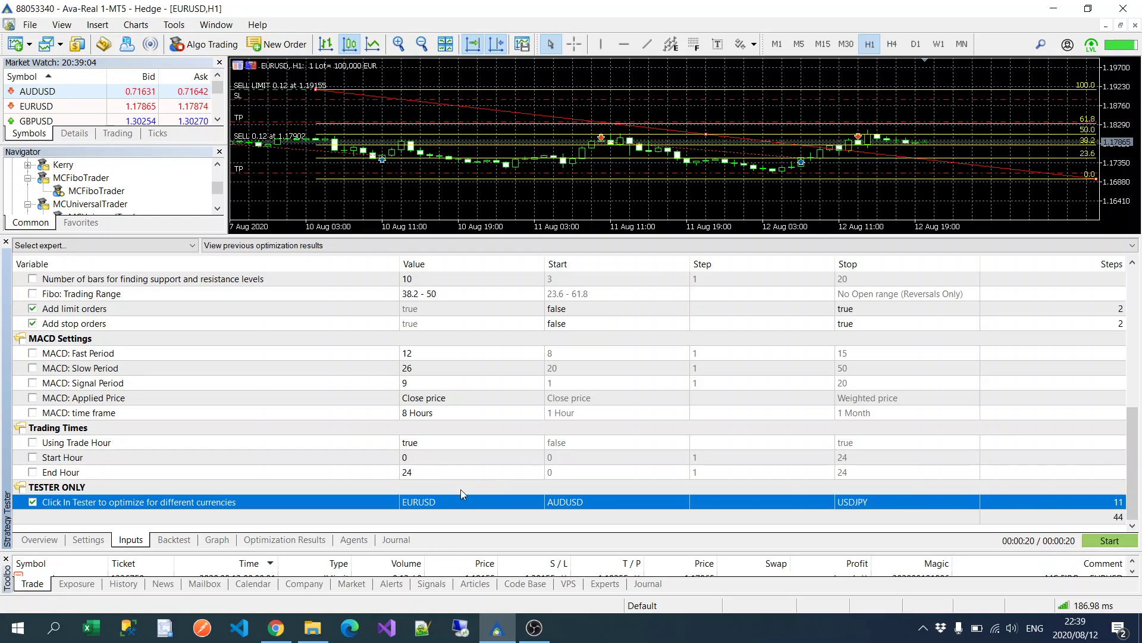
{"action": "left_click", "coordinate": [627, 500]}
{"action": "left_click", "coordinate": [627, 500]}
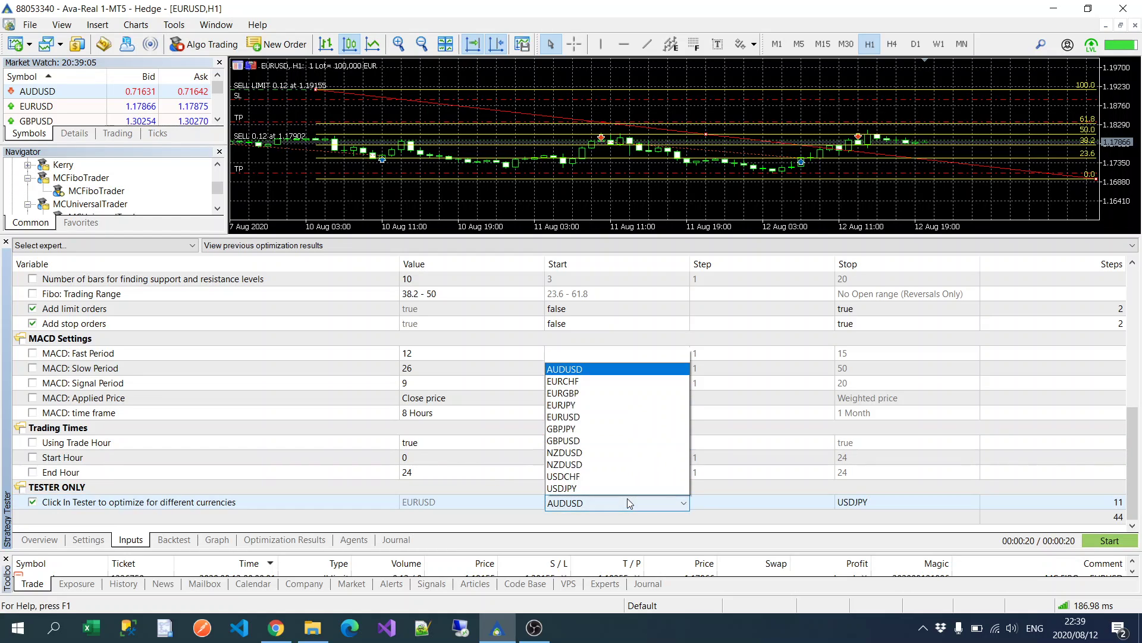
{"action": "left_click", "coordinate": [614, 348]}
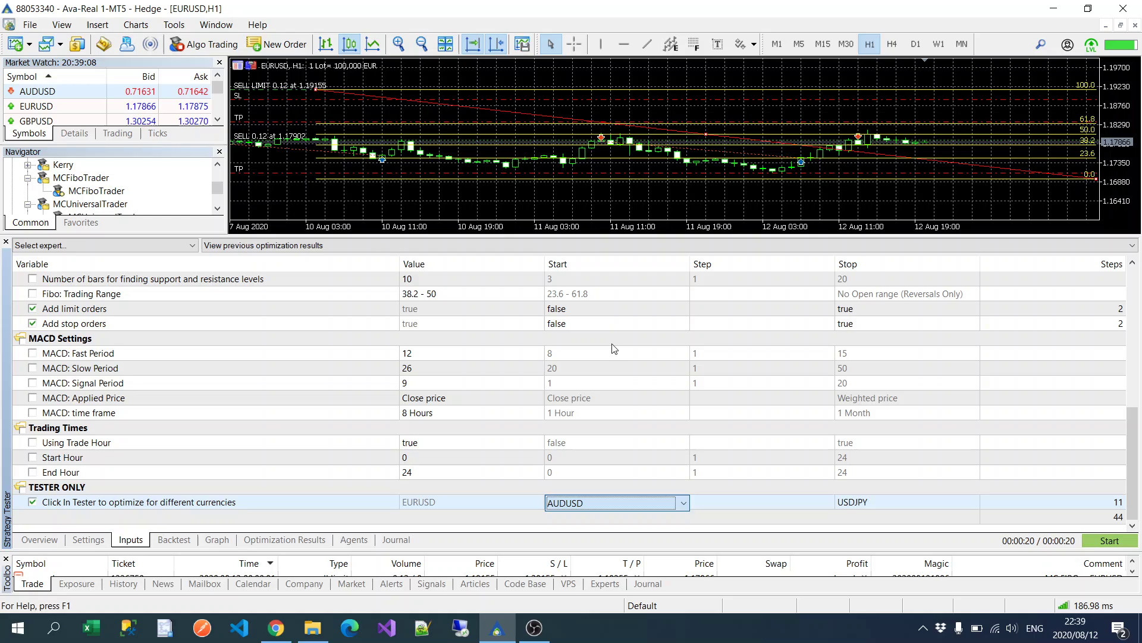
{"action": "left_click", "coordinate": [898, 498]}
{"action": "left_click", "coordinate": [899, 499]}
{"action": "left_click", "coordinate": [898, 498]}
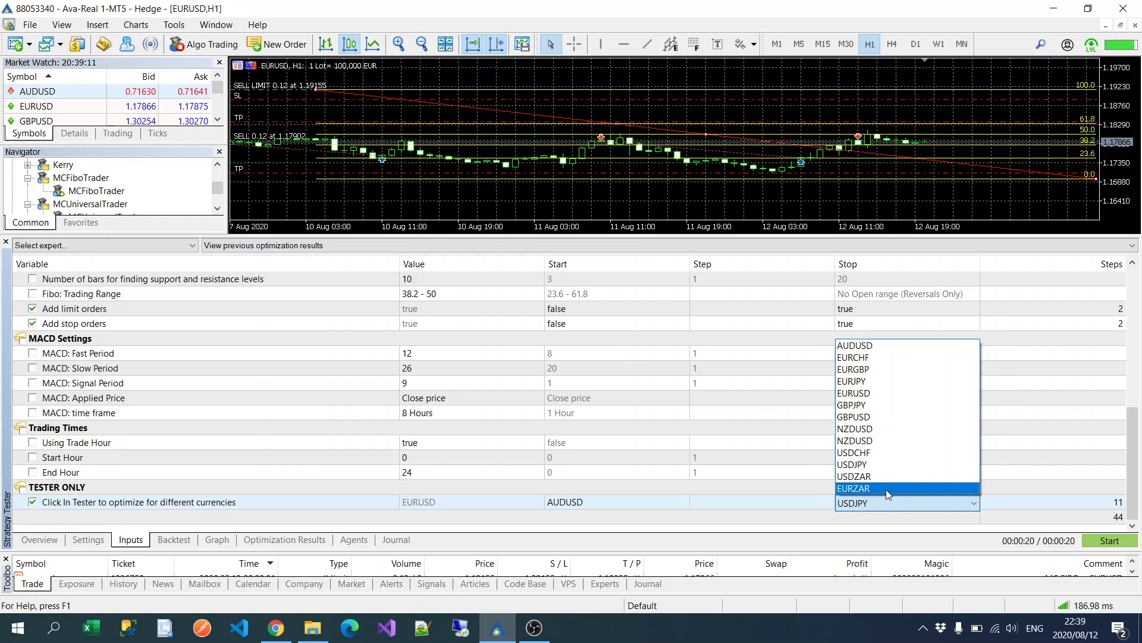
{"action": "left_click", "coordinate": [886, 489]}
{"action": "left_click", "coordinate": [1068, 515]}
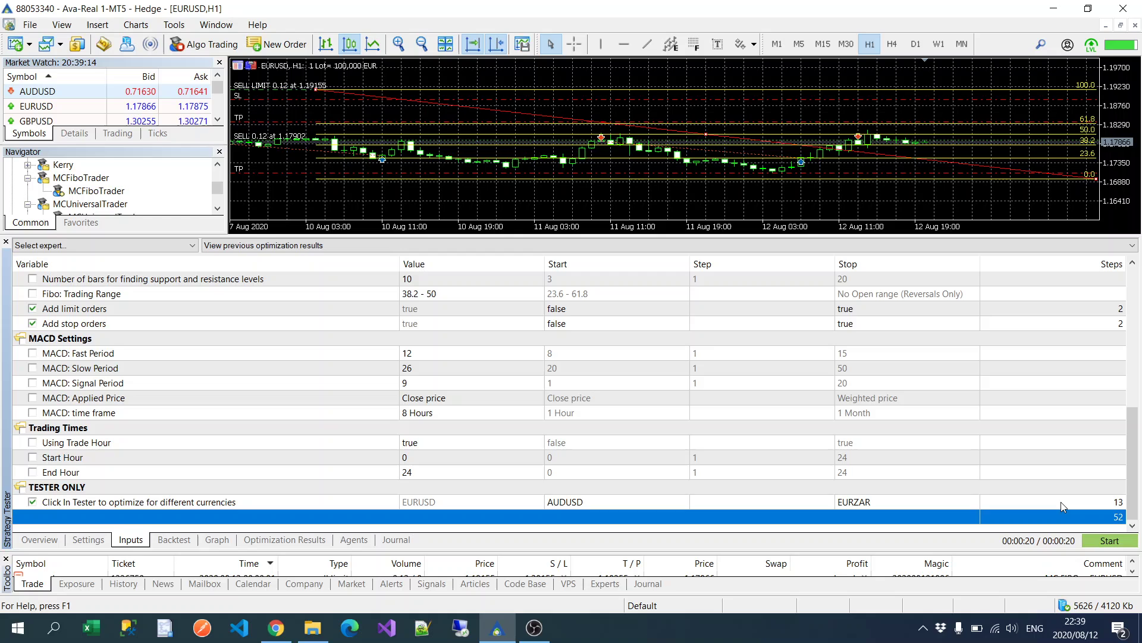
{"action": "left_click", "coordinate": [1108, 540]}
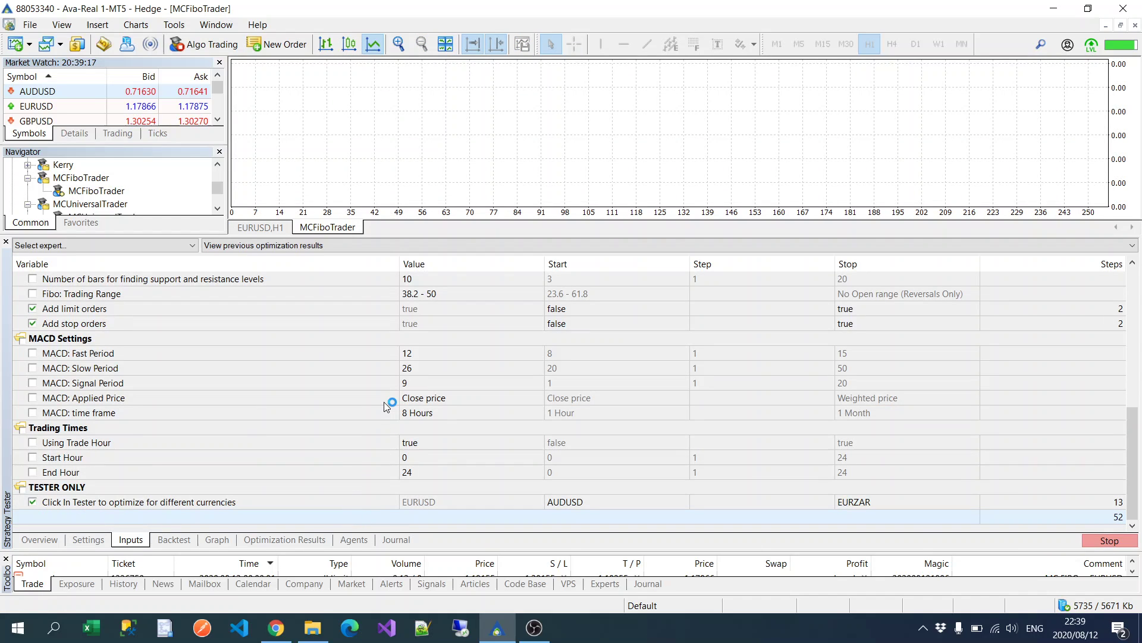
Step: Monitor the Agents and Optimization Results tabs until pass 18 leads with 1786.96 profit
{"action": "left_click", "coordinate": [397, 540]}
{"action": "left_click", "coordinate": [360, 540]}
{"action": "left_click", "coordinate": [303, 541]}
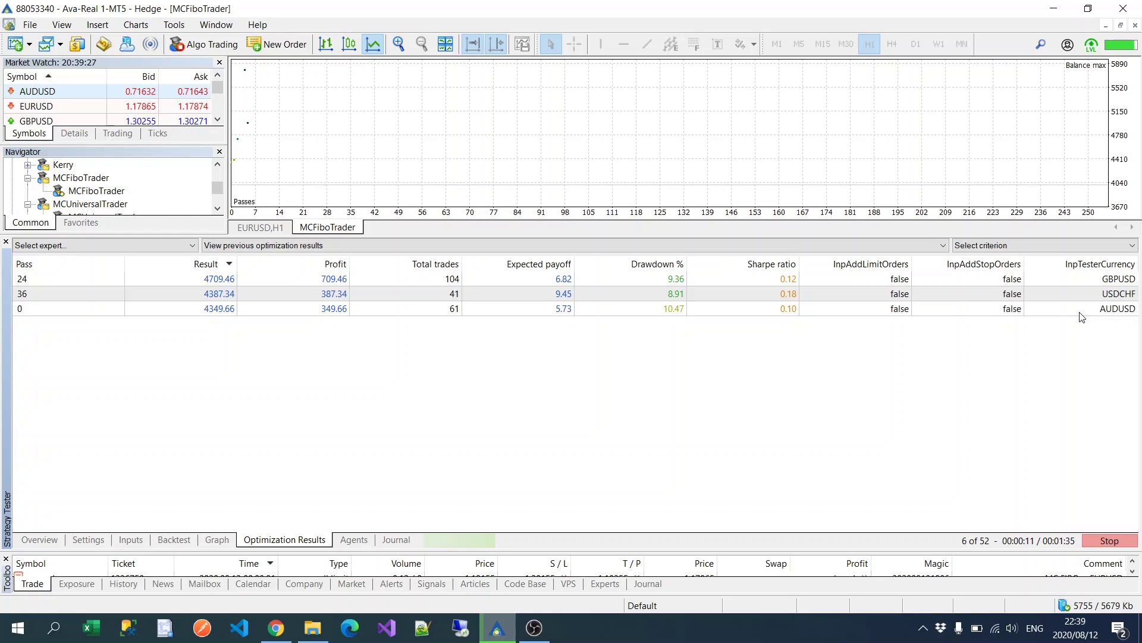
{"action": "left_click", "coordinate": [365, 542]}
{"action": "left_click", "coordinate": [304, 542]}
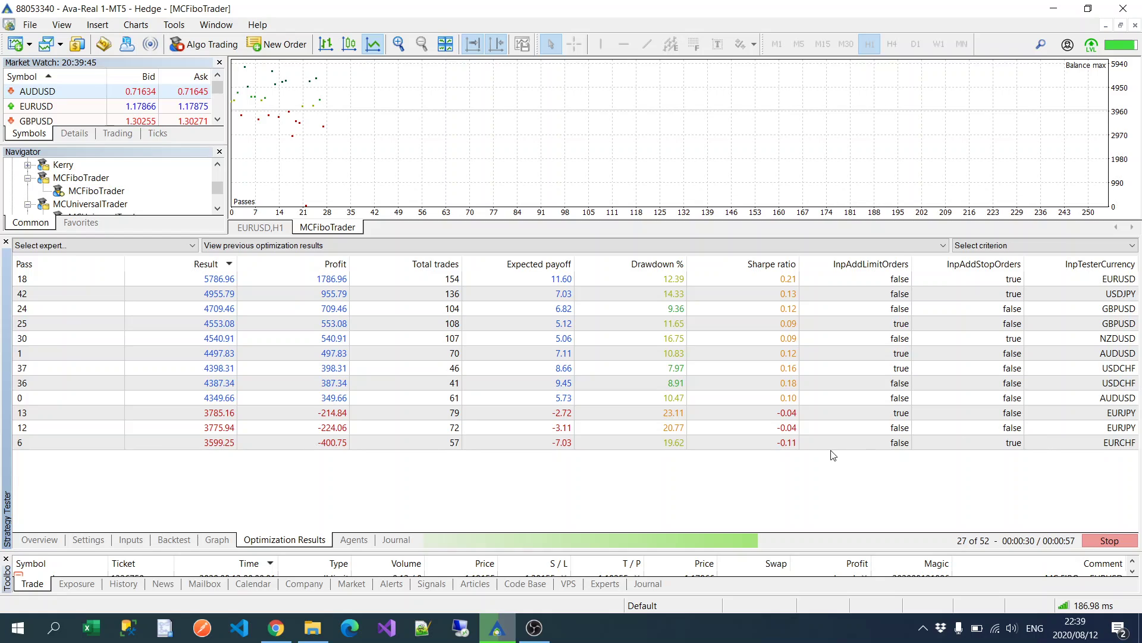
{"action": "left_click", "coordinate": [1064, 296]}
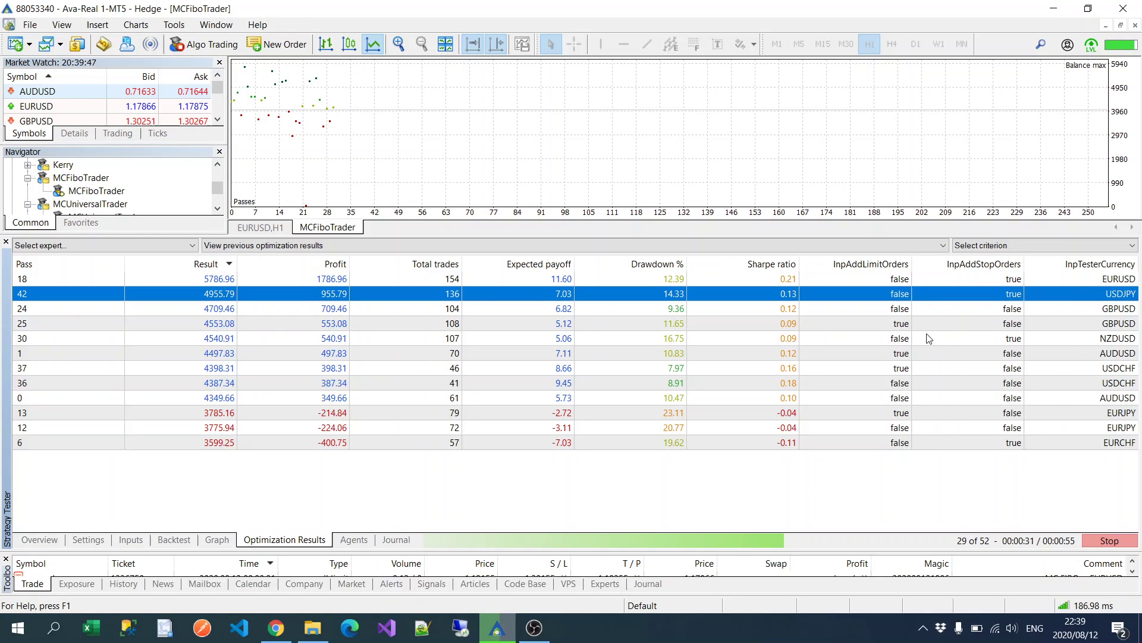
{"action": "left_click", "coordinate": [364, 538]}
{"action": "left_click", "coordinate": [305, 542]}
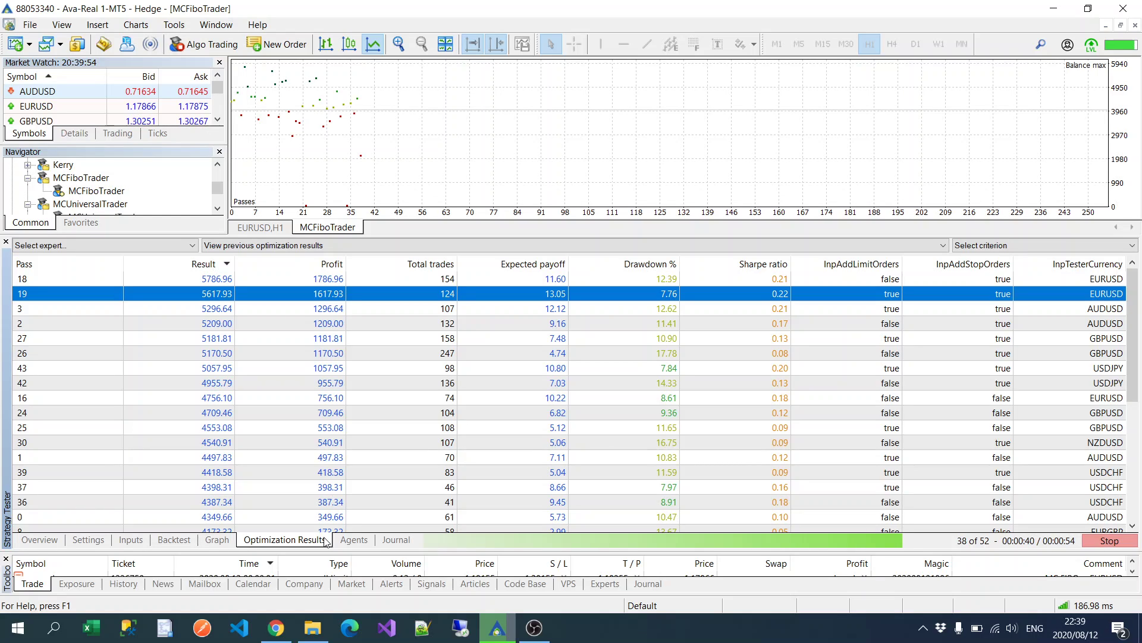
{"action": "left_click", "coordinate": [365, 543]}
{"action": "left_click", "coordinate": [304, 541]}
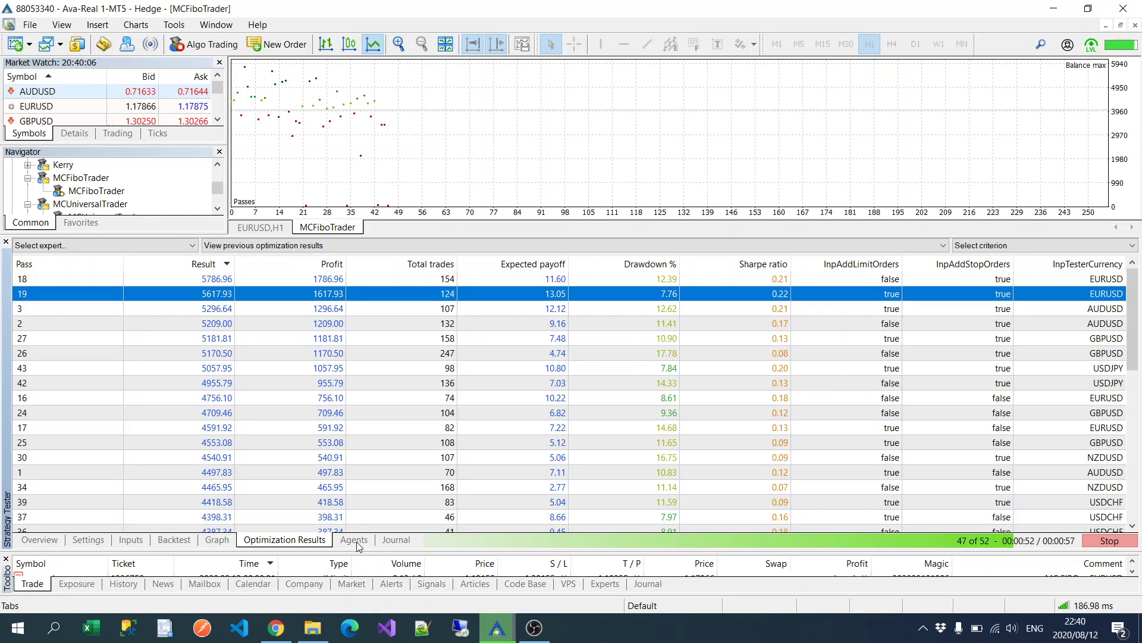
{"action": "left_click", "coordinate": [356, 542]}
{"action": "left_click", "coordinate": [306, 540]}
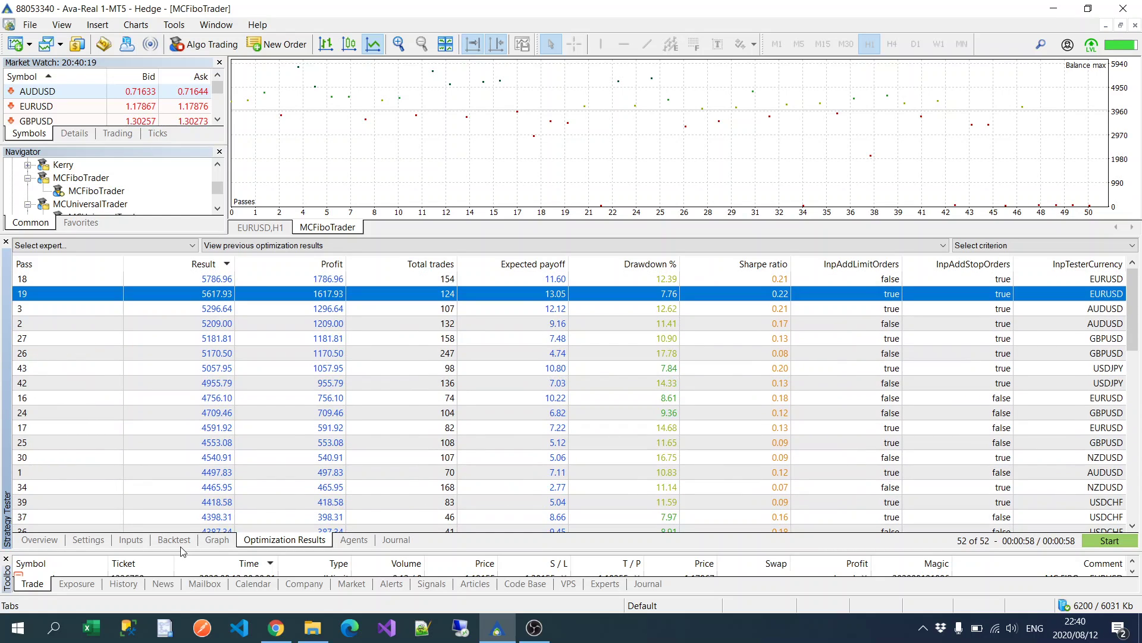
Step: Return to the EA inputs and reset them all to defaults
{"action": "left_click", "coordinate": [131, 539]}
{"action": "scroll", "coordinate": [419, 417], "scroll_direction": "up", "scroll_amount": 6}
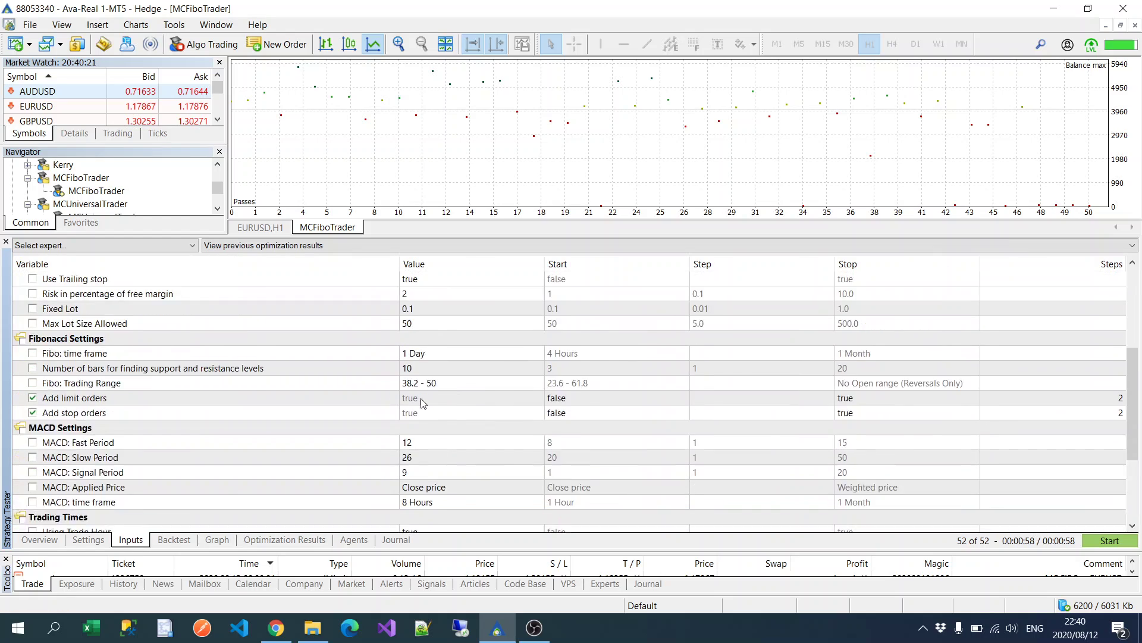
{"action": "right_click", "coordinate": [469, 344]}
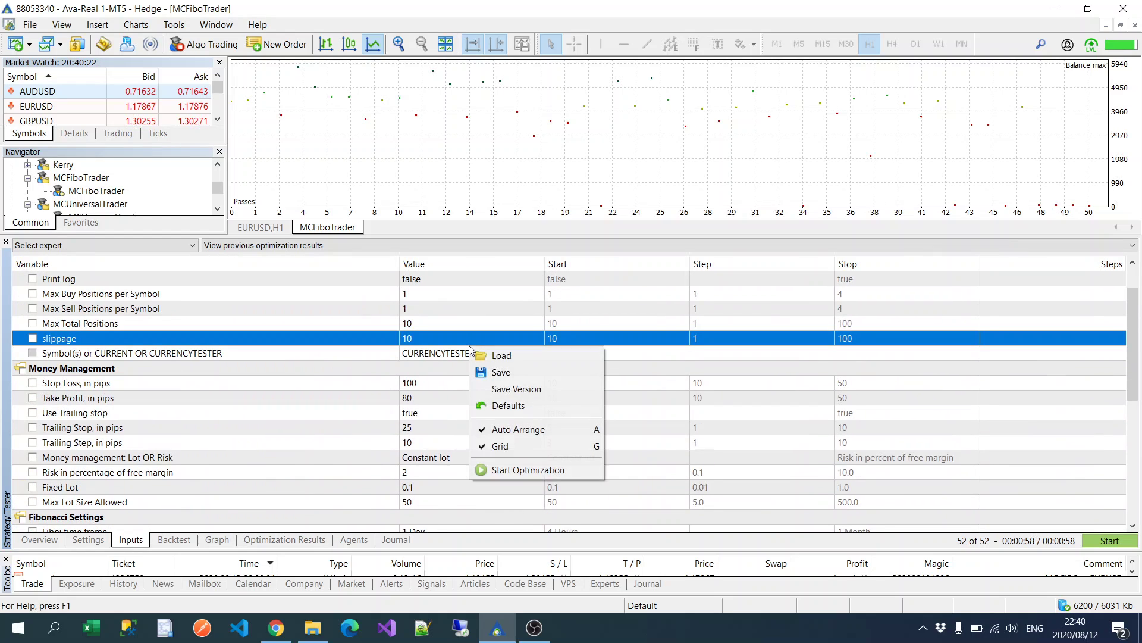
{"action": "left_click", "coordinate": [500, 403]}
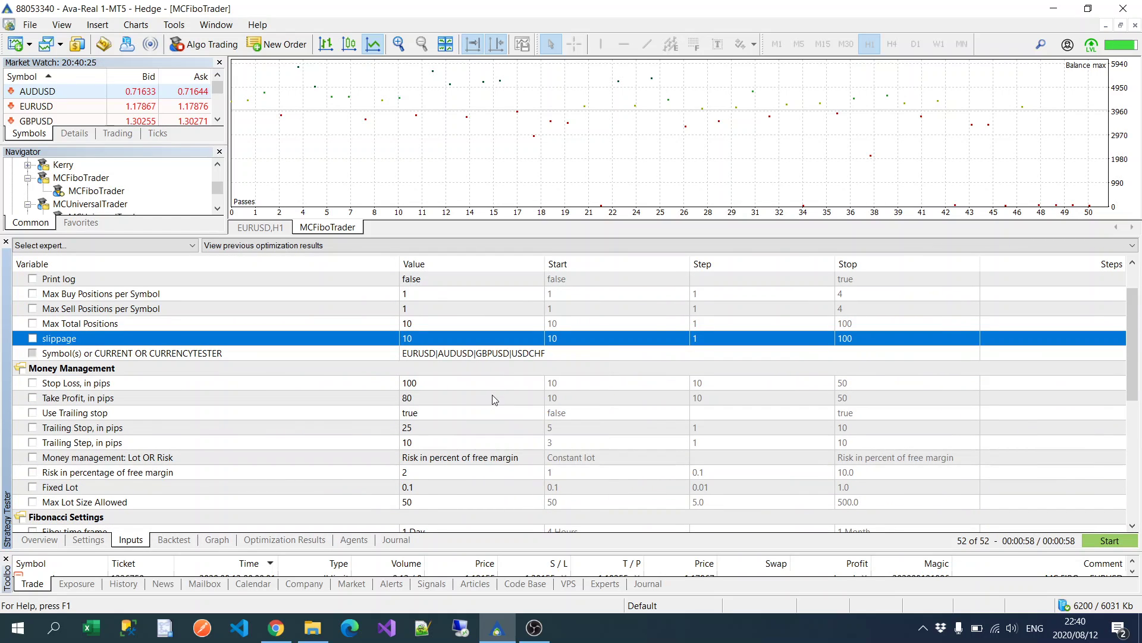
Step: Check that Symbol(s) now reads EURUSD|AUDUSD|GBPUSD|USDCHF
{"action": "scroll", "coordinate": [491, 369], "scroll_direction": "down", "scroll_amount": 1}
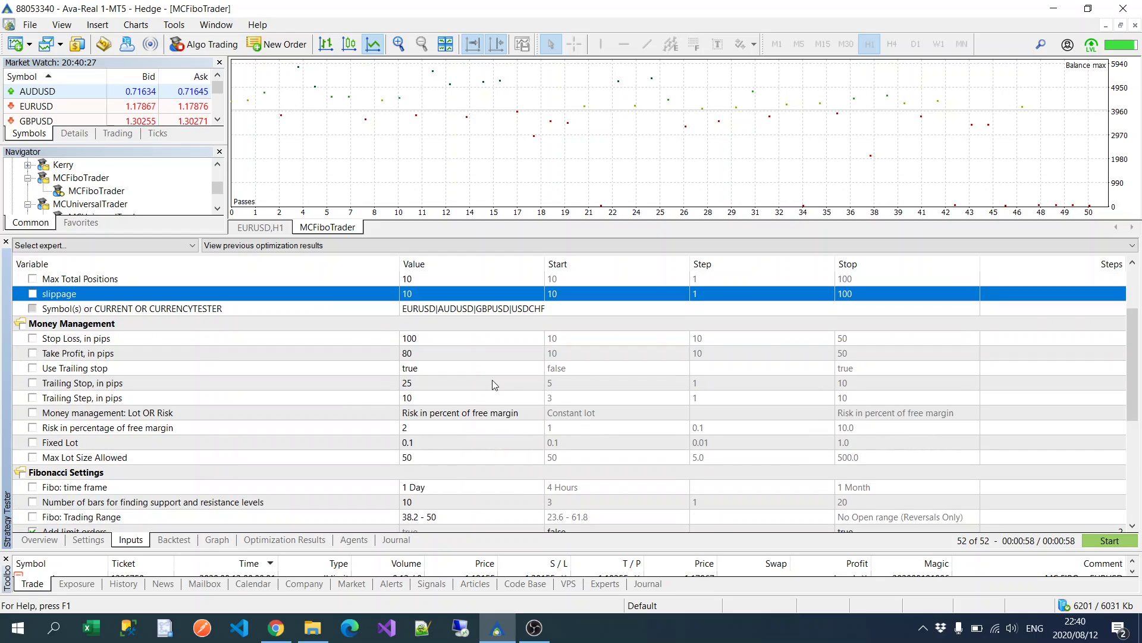
{"action": "left_click", "coordinate": [432, 312]}
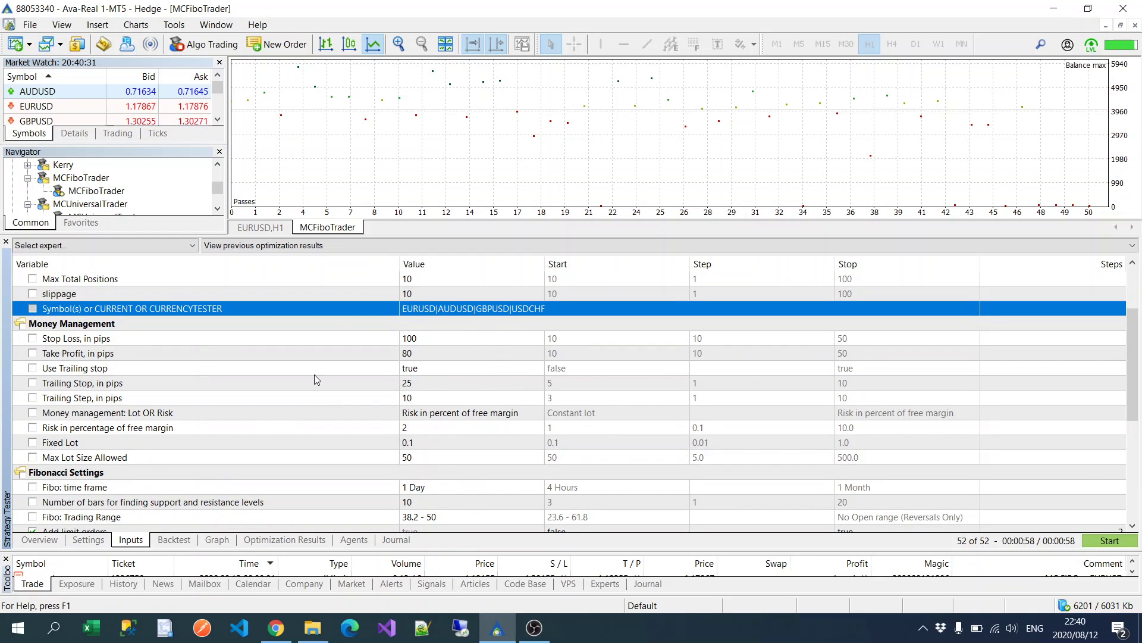
{"action": "scroll", "coordinate": [473, 428], "scroll_direction": "down", "scroll_amount": 1}
{"action": "scroll", "coordinate": [474, 429], "scroll_direction": "up", "scroll_amount": 2}
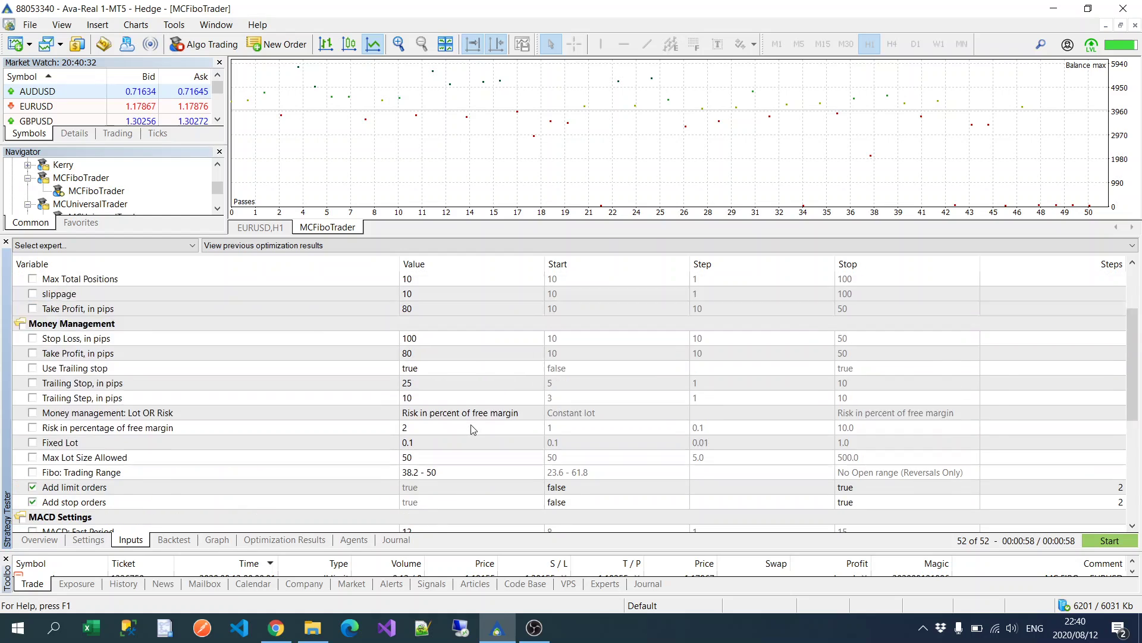
{"action": "scroll", "coordinate": [473, 429], "scroll_direction": "down", "scroll_amount": 2}
{"action": "scroll", "coordinate": [473, 429], "scroll_direction": "up", "scroll_amount": 1}
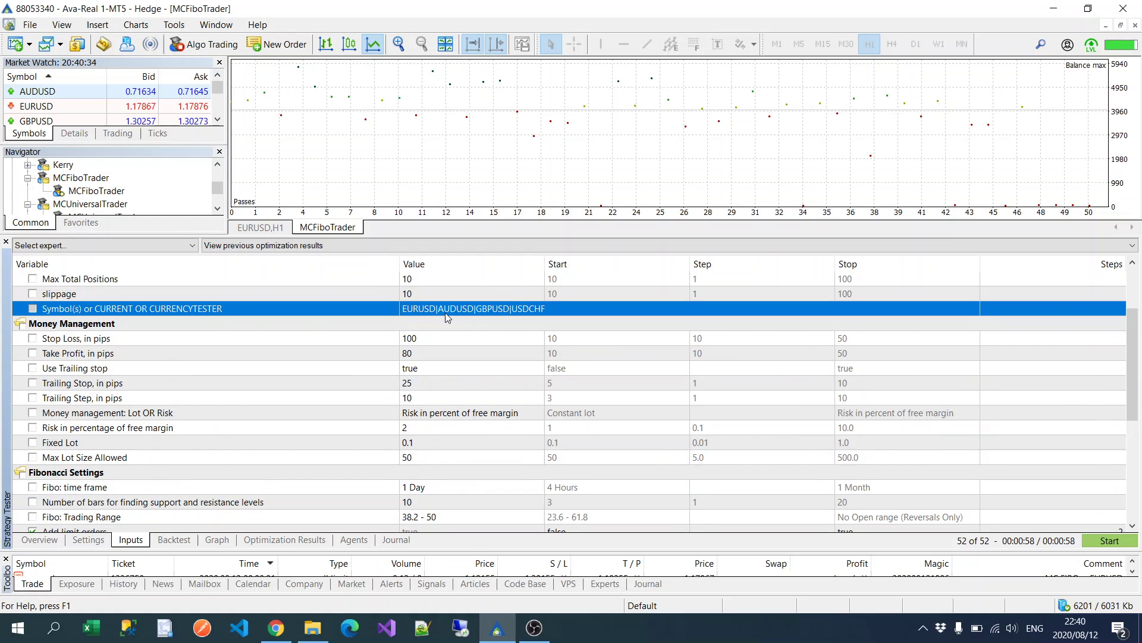
{"action": "scroll", "coordinate": [494, 381], "scroll_direction": "down", "scroll_amount": 1}
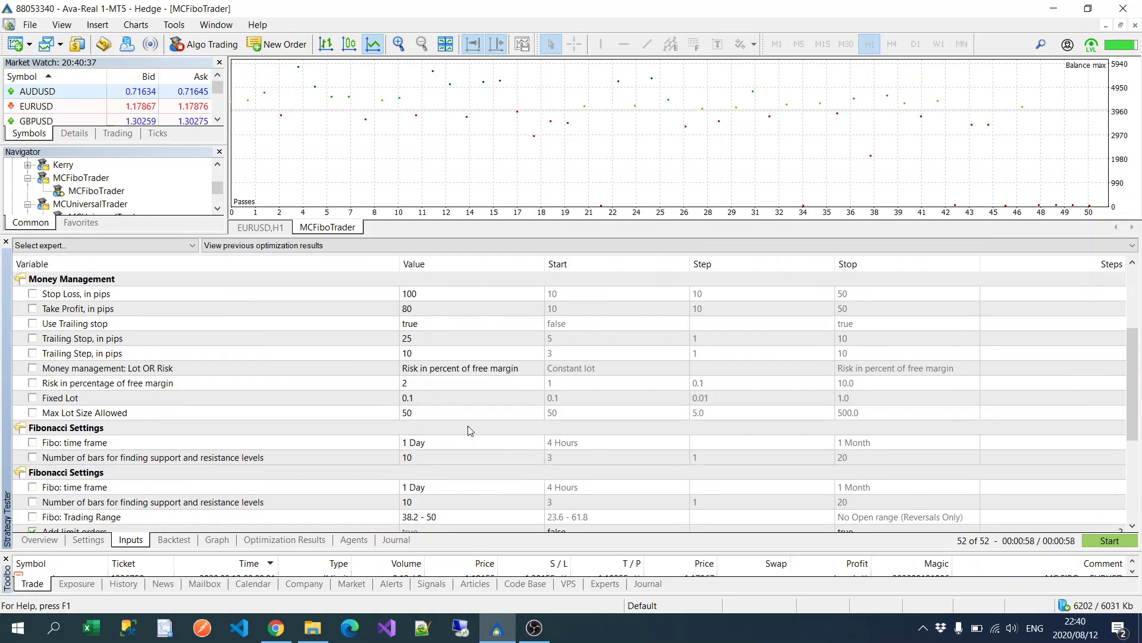
{"action": "scroll", "coordinate": [470, 398], "scroll_direction": "up", "scroll_amount": 3}
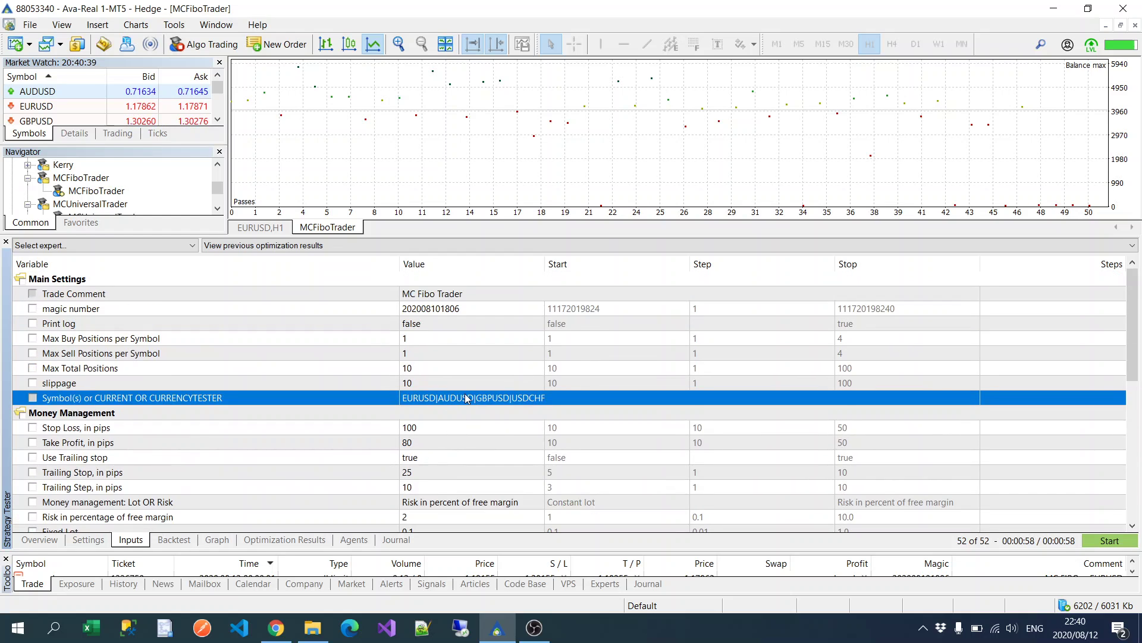
{"action": "scroll", "coordinate": [498, 426], "scroll_direction": "down", "scroll_amount": 2}
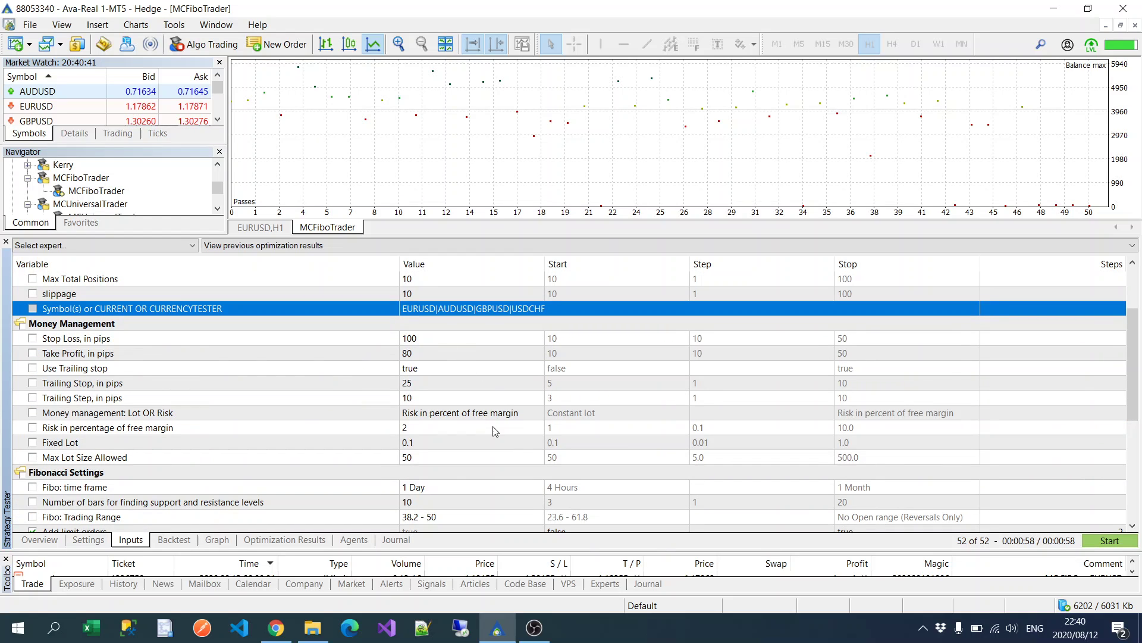
Step: Uncheck currency optimization, rerun, and select best pass 3 with 5058.91 profit
{"action": "scroll", "coordinate": [493, 430], "scroll_direction": "down", "scroll_amount": 2}
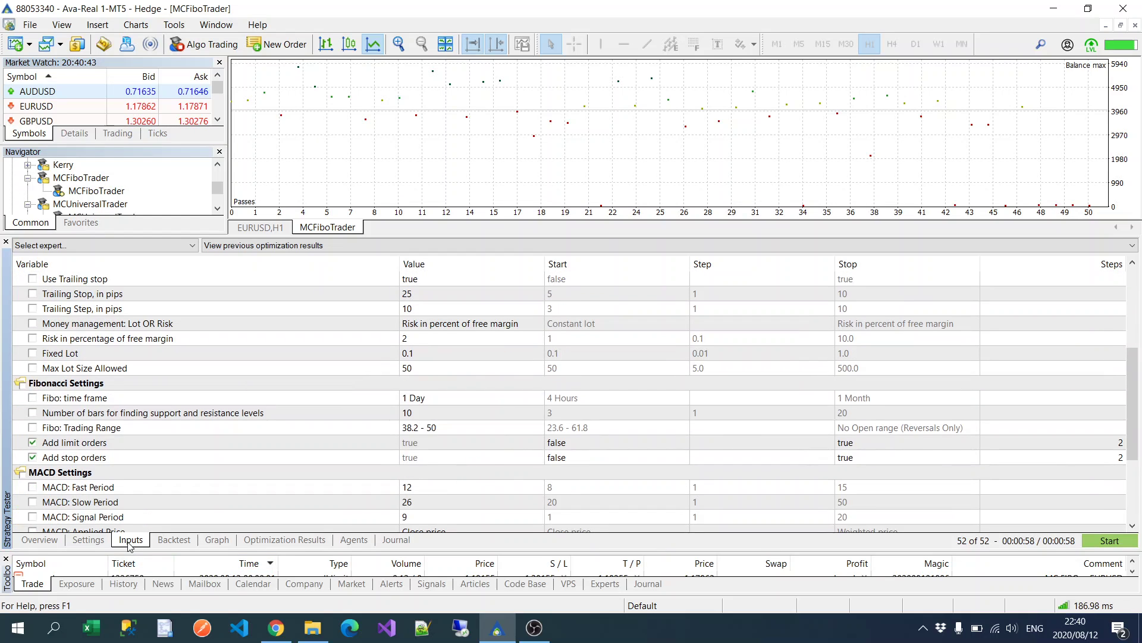
{"action": "scroll", "coordinate": [119, 512], "scroll_direction": "down", "scroll_amount": 3}
{"action": "left_click", "coordinate": [33, 501]}
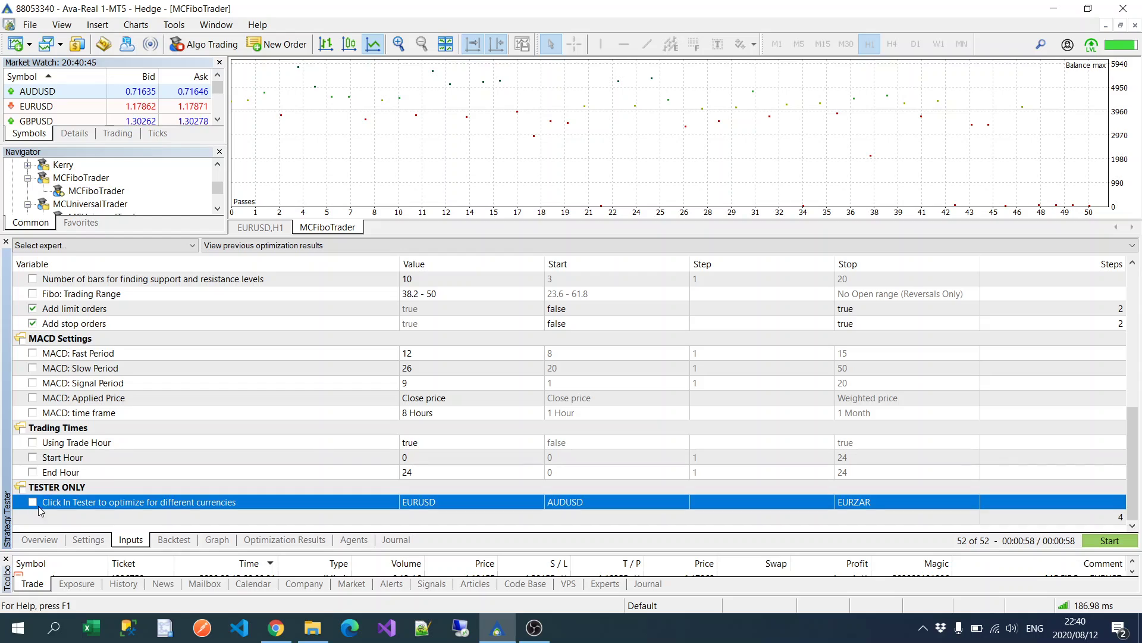
{"action": "left_click", "coordinate": [72, 542]}
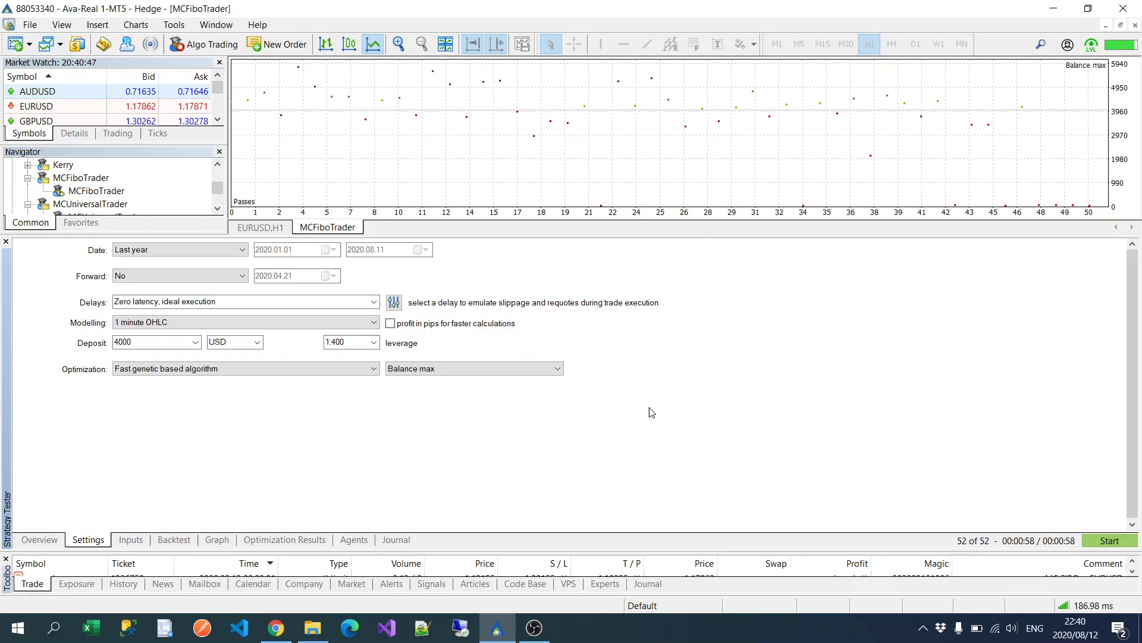
{"action": "left_click", "coordinate": [1110, 540]}
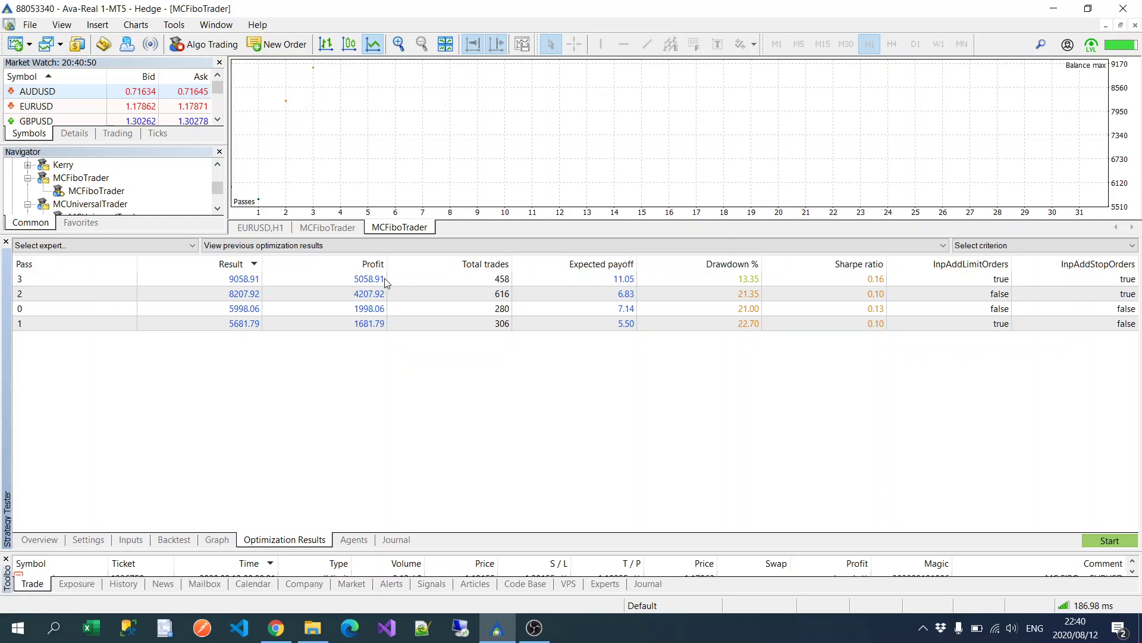
{"action": "left_click", "coordinate": [540, 284]}
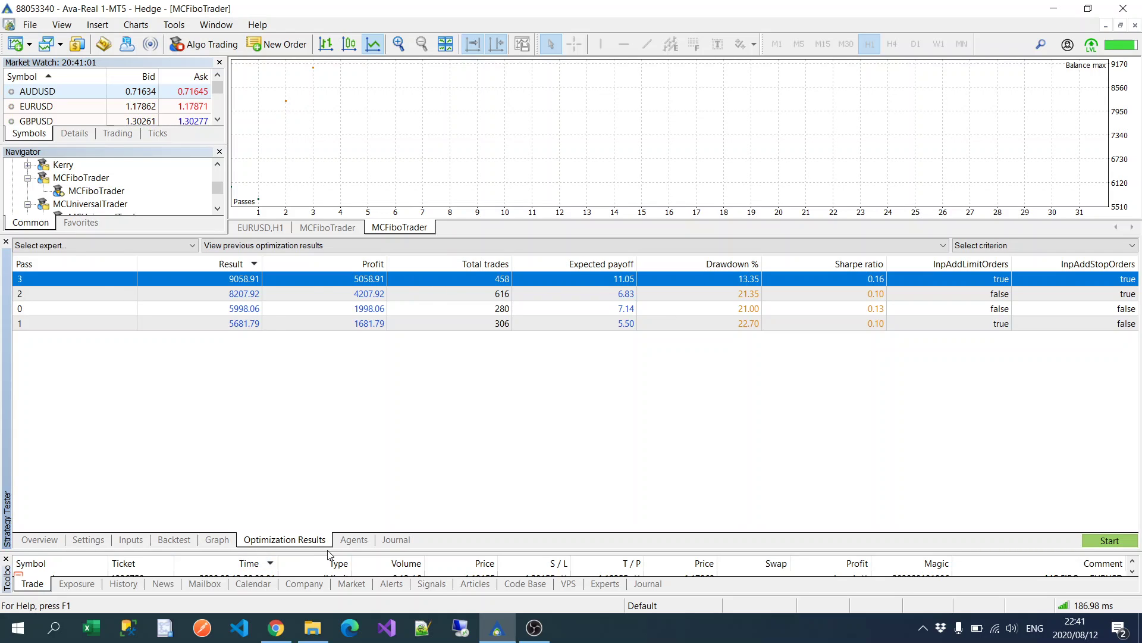
Step: Enlarge the Trade list, show EURUSD H1, select its sell limit and stretch the price scale
{"action": "left_click_drag", "start_coordinate": [334, 479], "coordinate": [337, 431]}
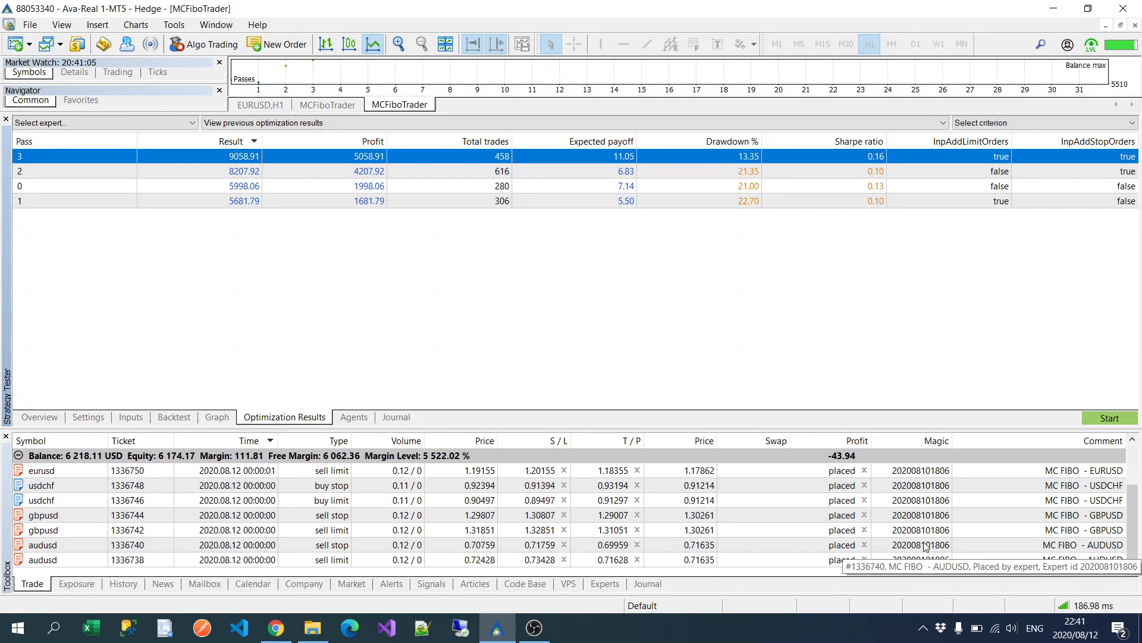
{"action": "scroll", "coordinate": [874, 509], "scroll_direction": "up", "scroll_amount": 2}
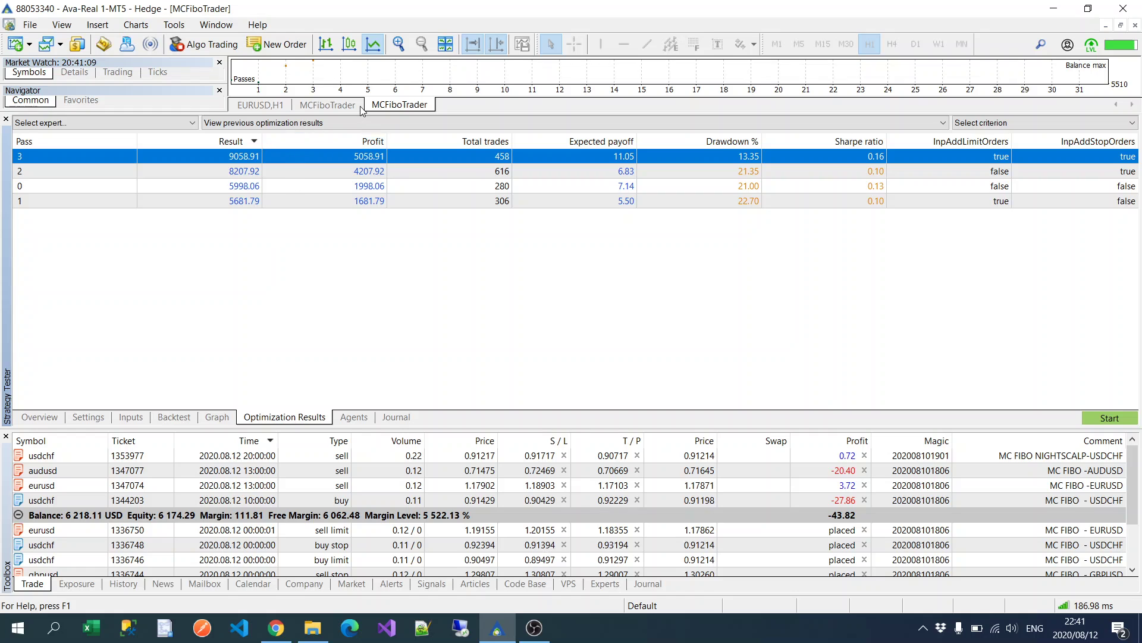
{"action": "left_click_drag", "start_coordinate": [360, 112], "coordinate": [361, 296]}
{"action": "left_click", "coordinate": [269, 287]}
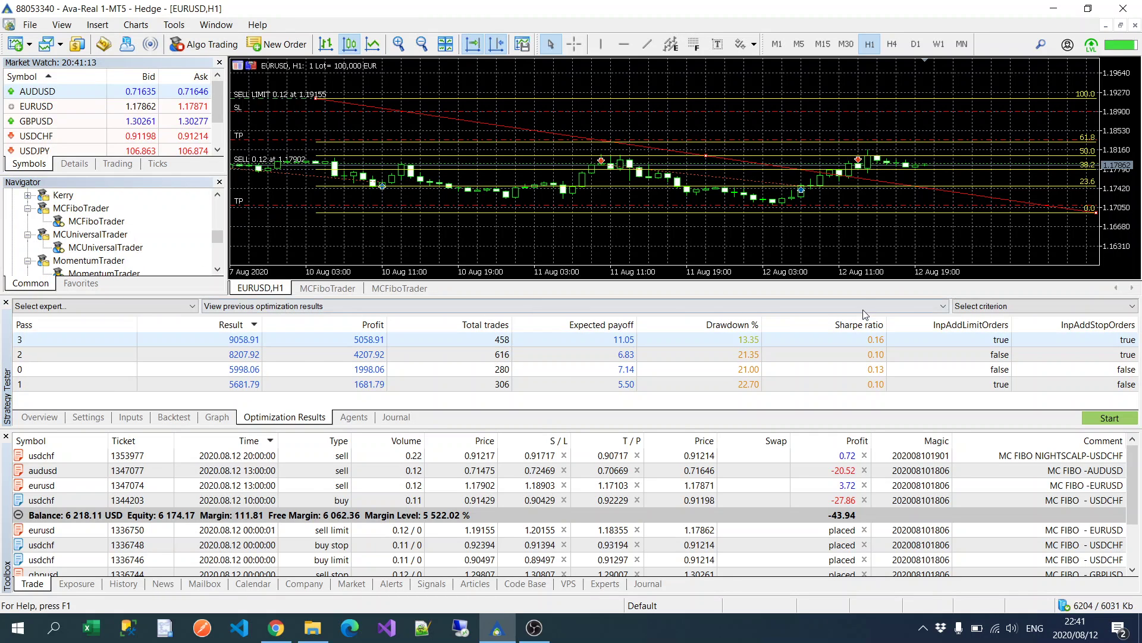
{"action": "left_click_drag", "start_coordinate": [1138, 509], "coordinate": [1139, 546]}
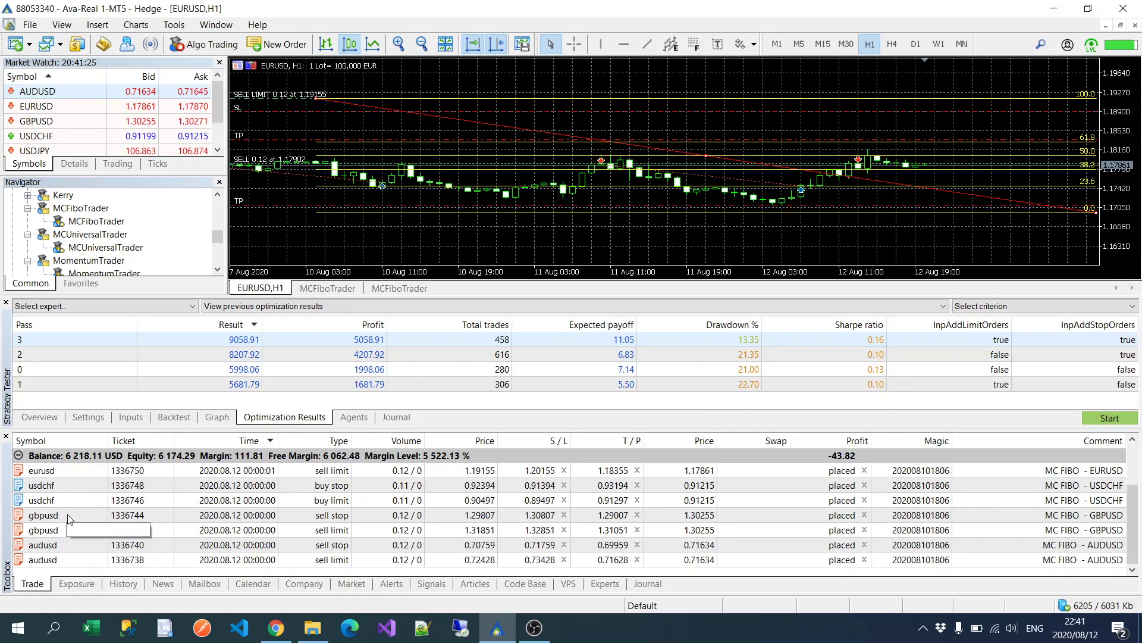
{"action": "left_click", "coordinate": [60, 473]}
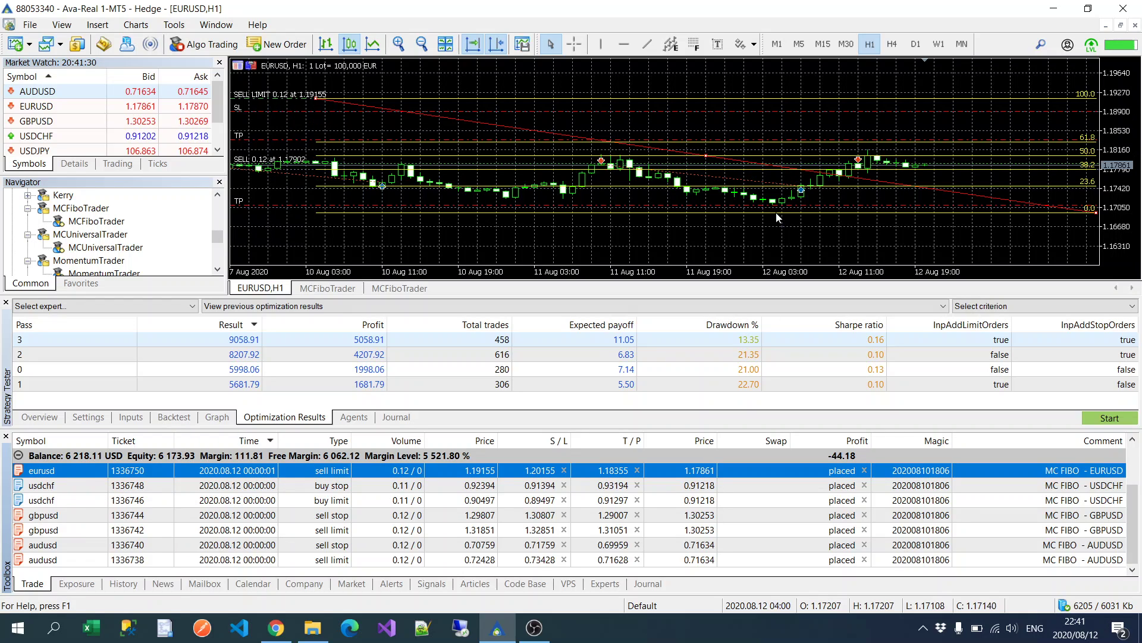
{"action": "left_click_drag", "start_coordinate": [1119, 147], "coordinate": [1129, 115]}
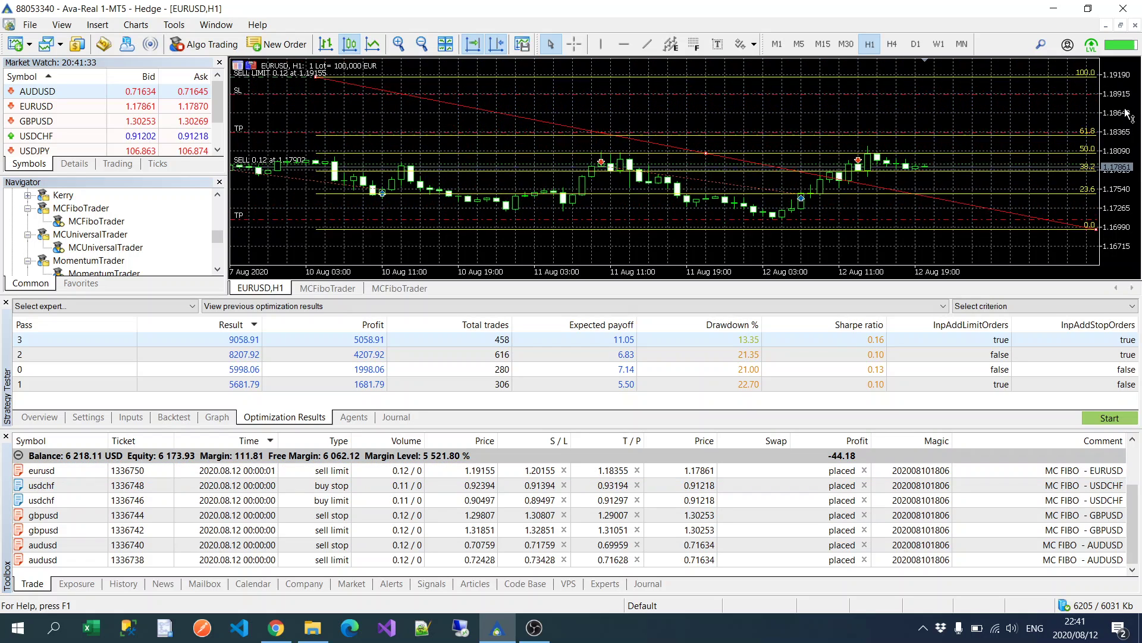
Step: Select the USDCHF buy stop order and stretch the USDCHF H1 price scale vertically
{"action": "left_click", "coordinate": [58, 487]}
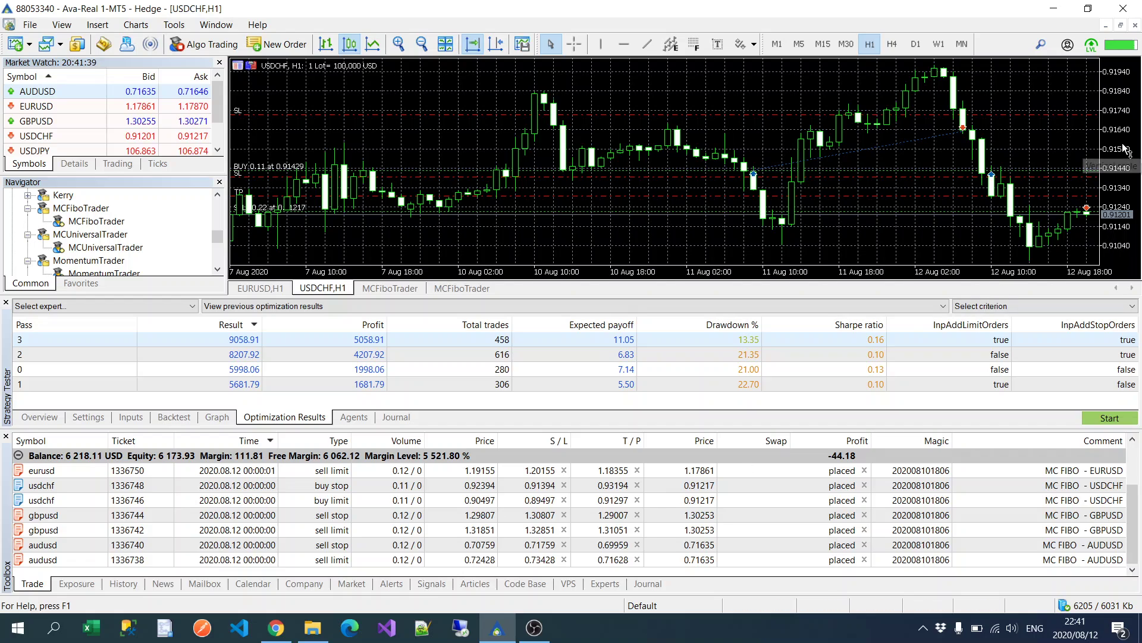
{"action": "mouse_move", "coordinate": [1130, 152]}
{"action": "left_mouse_down"}
{"action": "mouse_move", "coordinate": [1135, 141]}
{"action": "mouse_move", "coordinate": [1135, 172]}
{"action": "left_mouse_up"}
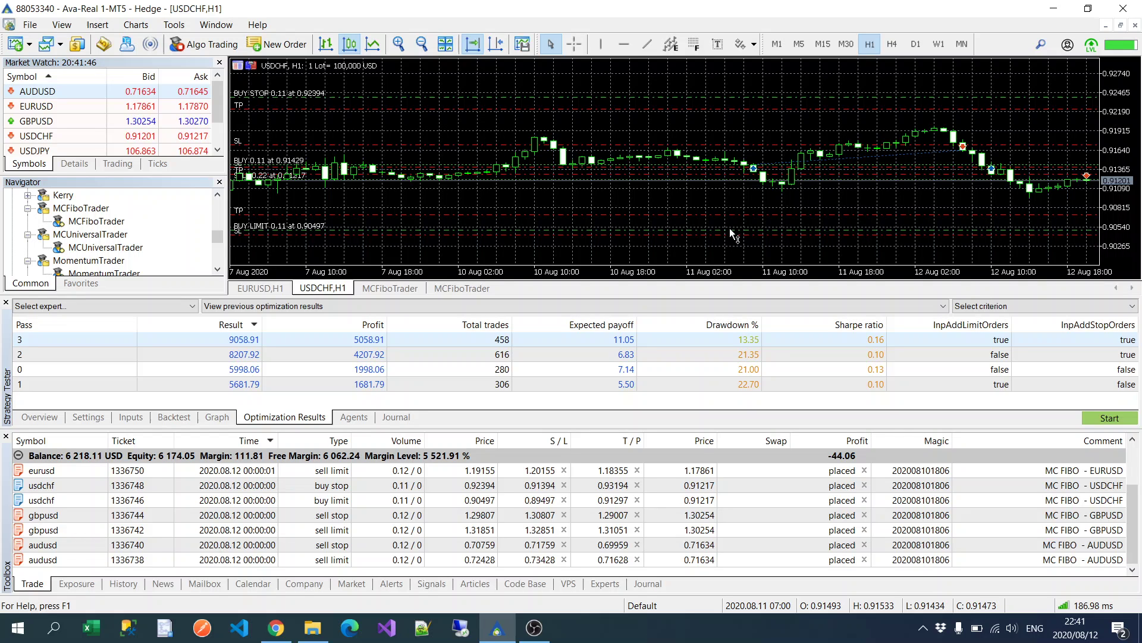
{"action": "left_click_drag", "start_coordinate": [1119, 182], "coordinate": [1135, 130]}
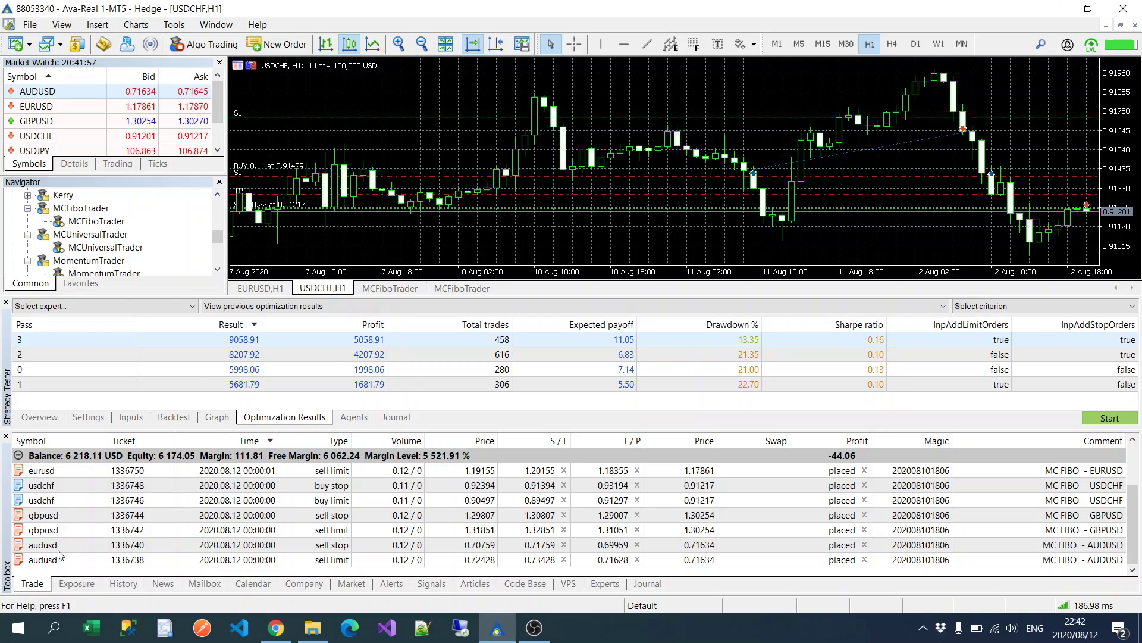
Step: Load H1_Nighscalp.set from ALGOTRADING > LiveSets > MCFIBO into the expert's tester inputs
{"action": "left_click", "coordinate": [142, 417]}
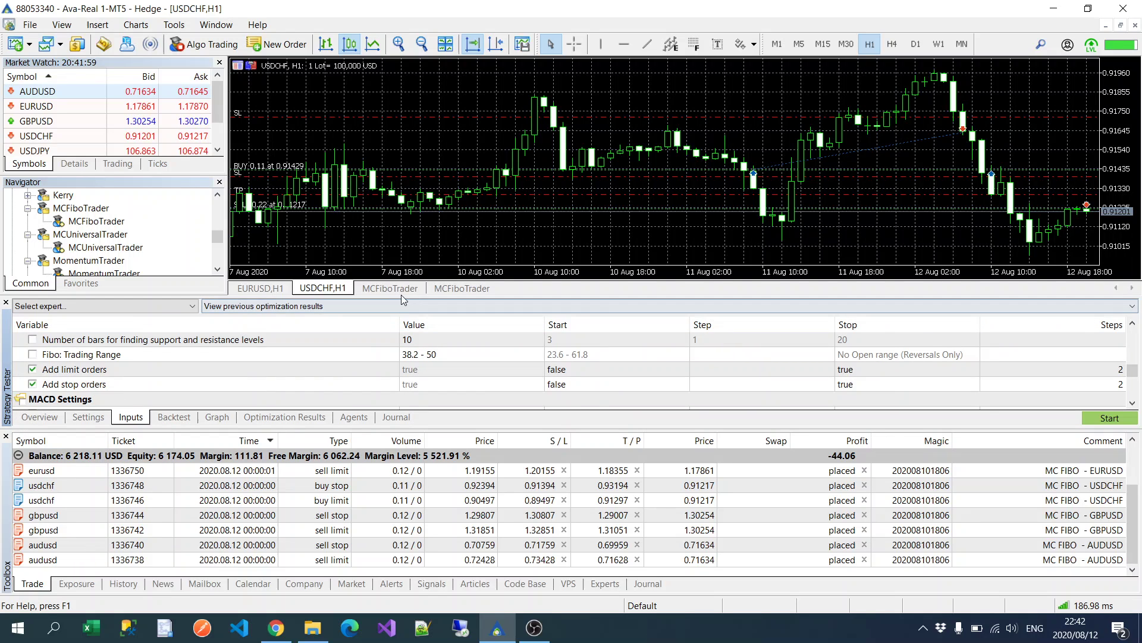
{"action": "left_click_drag", "start_coordinate": [401, 298], "coordinate": [404, 237]}
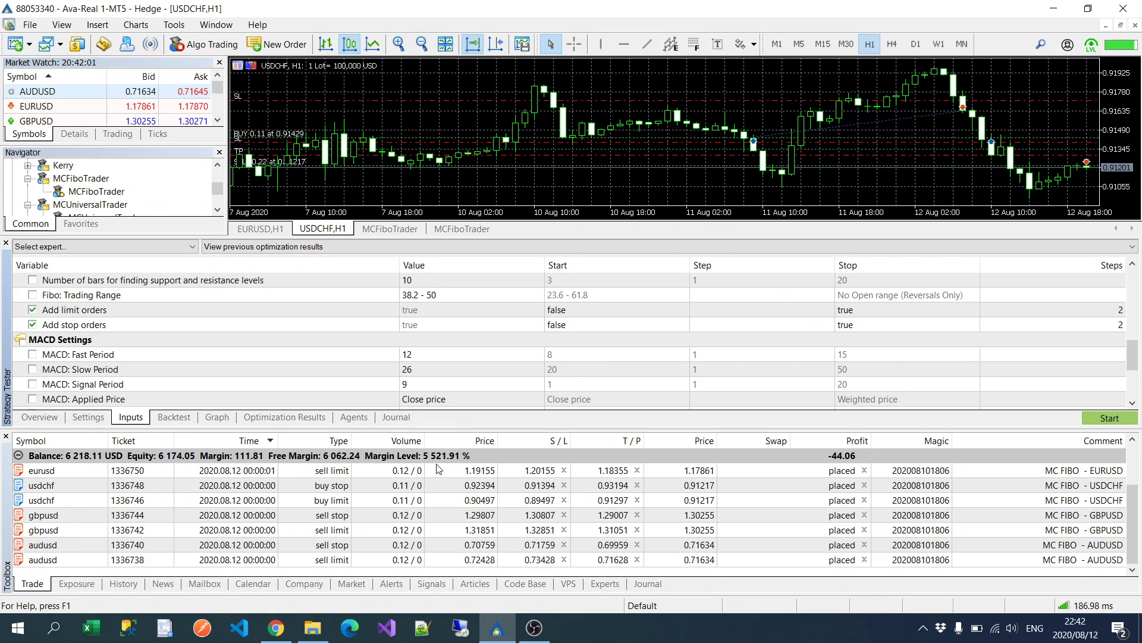
{"action": "left_click_drag", "start_coordinate": [438, 428], "coordinate": [438, 512]}
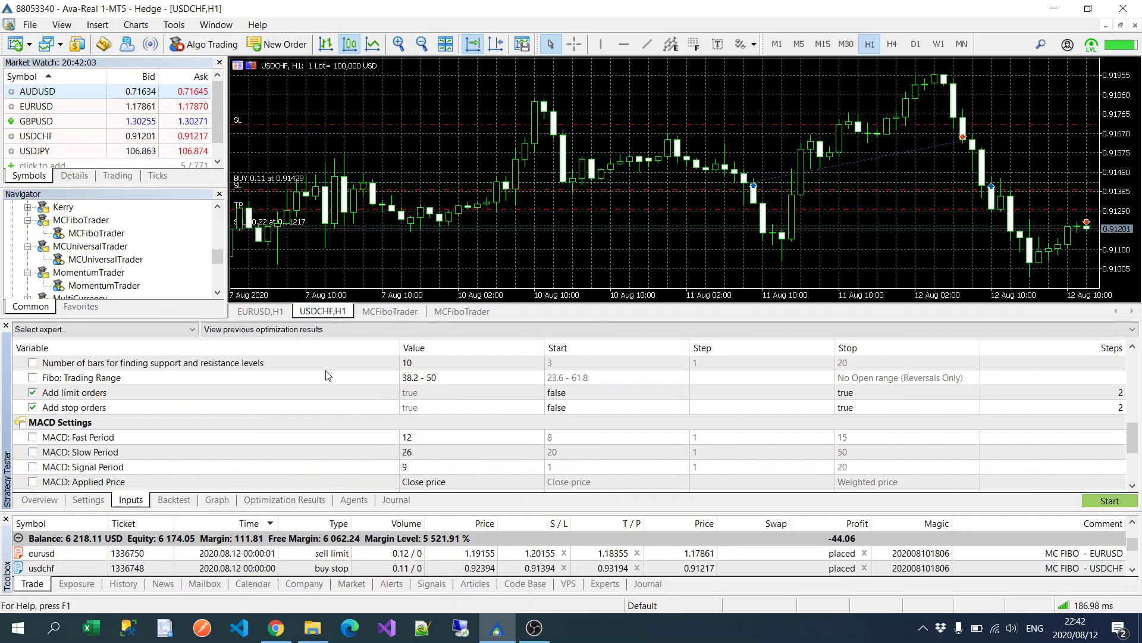
{"action": "right_click", "coordinate": [328, 392]}
{"action": "left_click", "coordinate": [364, 403]}
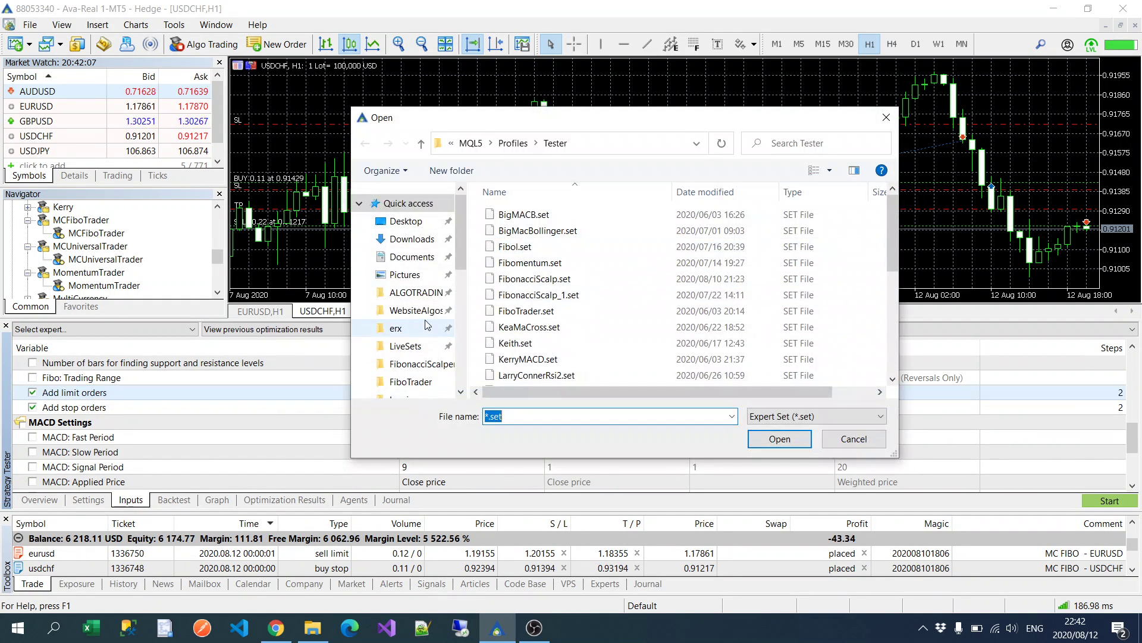
{"action": "left_click", "coordinate": [422, 364]}
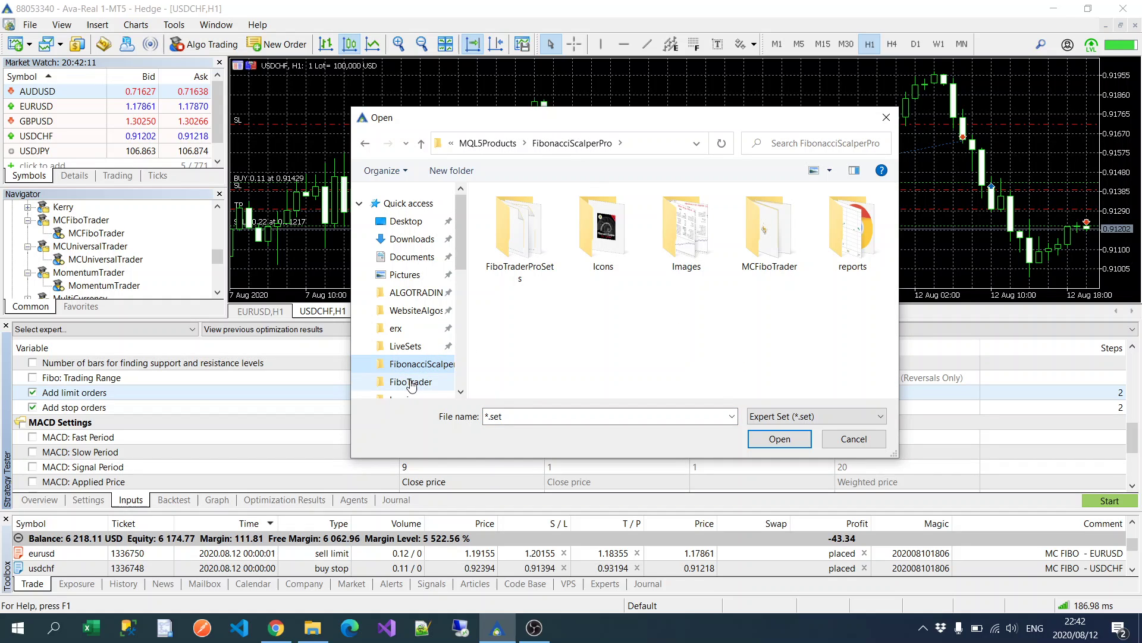
{"action": "scroll", "coordinate": [410, 339], "scroll_direction": "down", "scroll_amount": 1}
{"action": "left_click", "coordinate": [419, 322]}
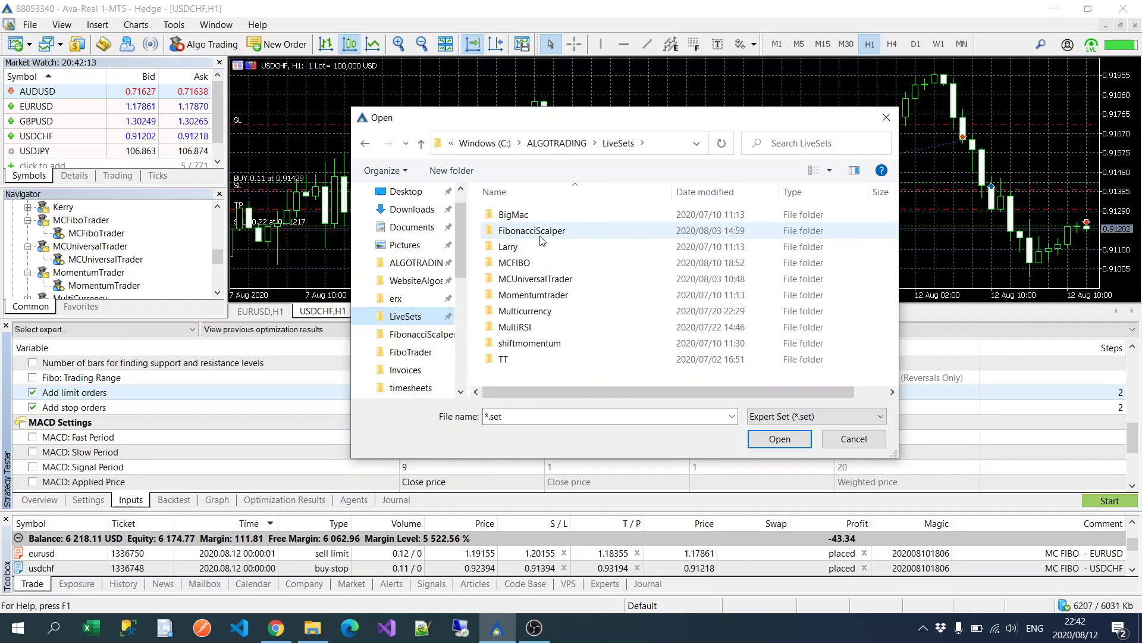
{"action": "double_click", "coordinate": [524, 262]}
{"action": "double_click", "coordinate": [533, 231]}
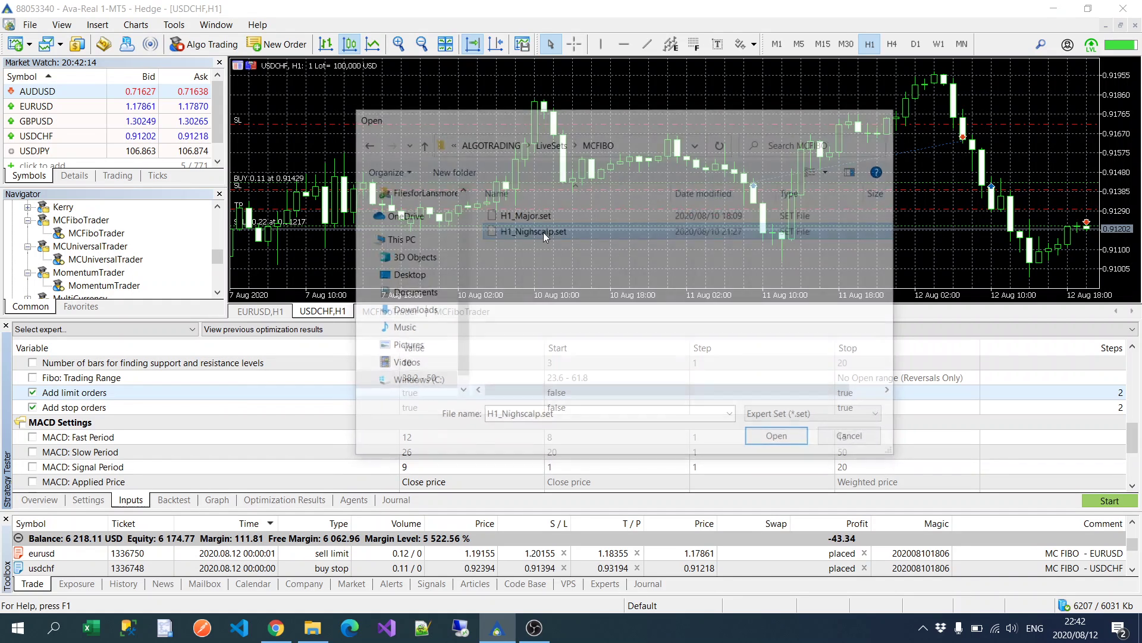
Step: Review the loaded inputs: hours 20 to 4, 50-pip stop loss and take profit, trailing settings
{"action": "scroll", "coordinate": [482, 443], "scroll_direction": "down", "scroll_amount": 3}
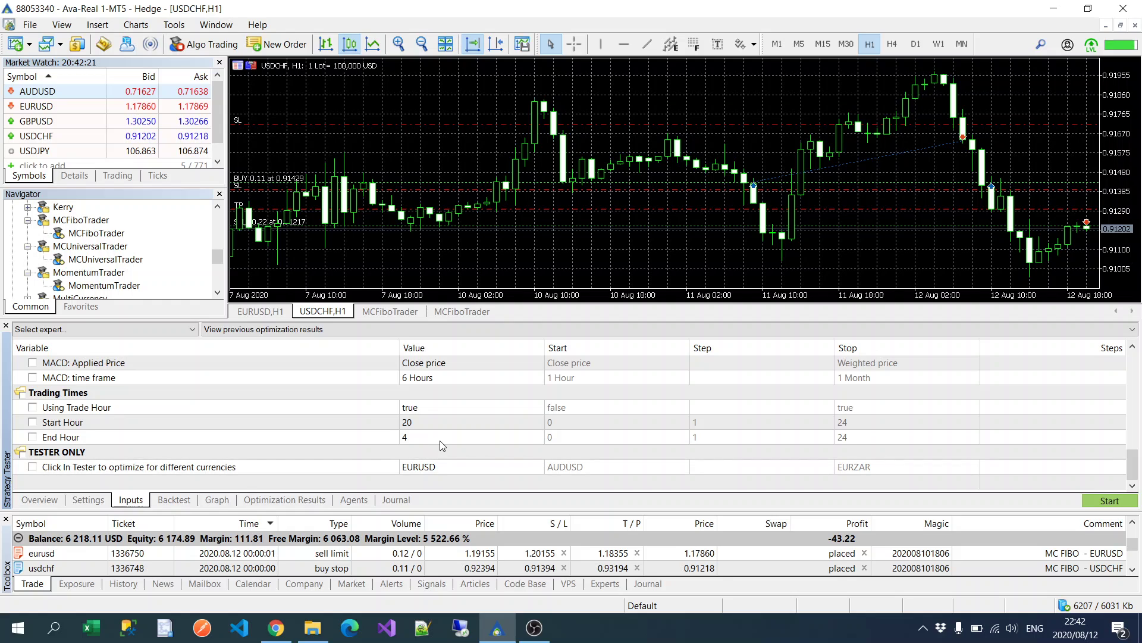
{"action": "scroll", "coordinate": [457, 437], "scroll_direction": "up", "scroll_amount": 5}
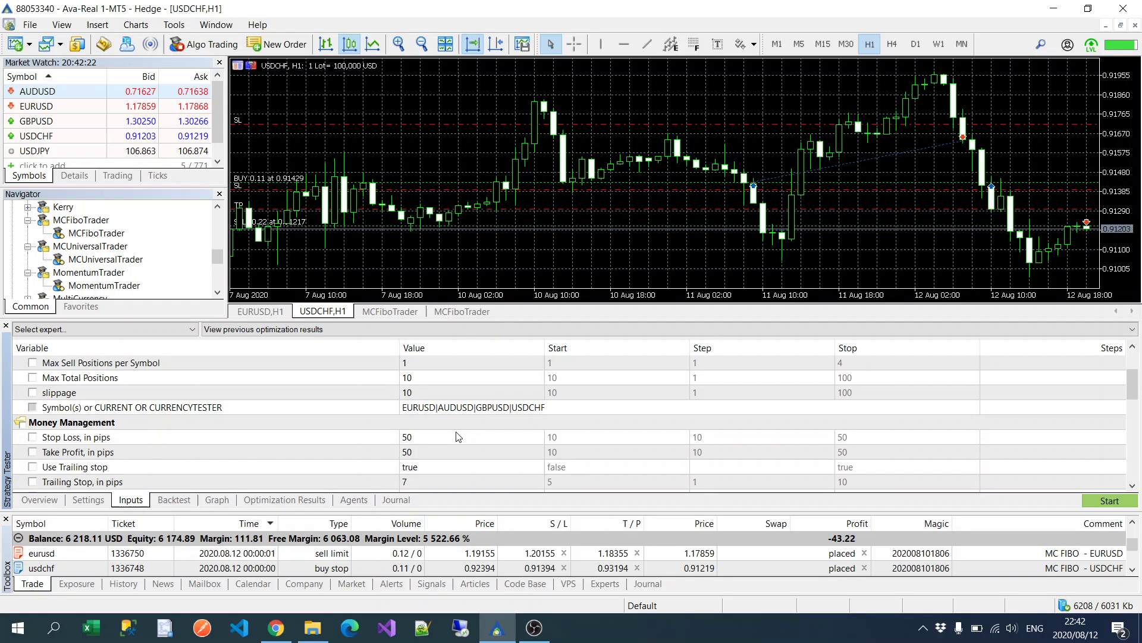
{"action": "scroll", "coordinate": [458, 437], "scroll_direction": "down", "scroll_amount": 2}
{"action": "scroll", "coordinate": [444, 439], "scroll_direction": "up", "scroll_amount": 1}
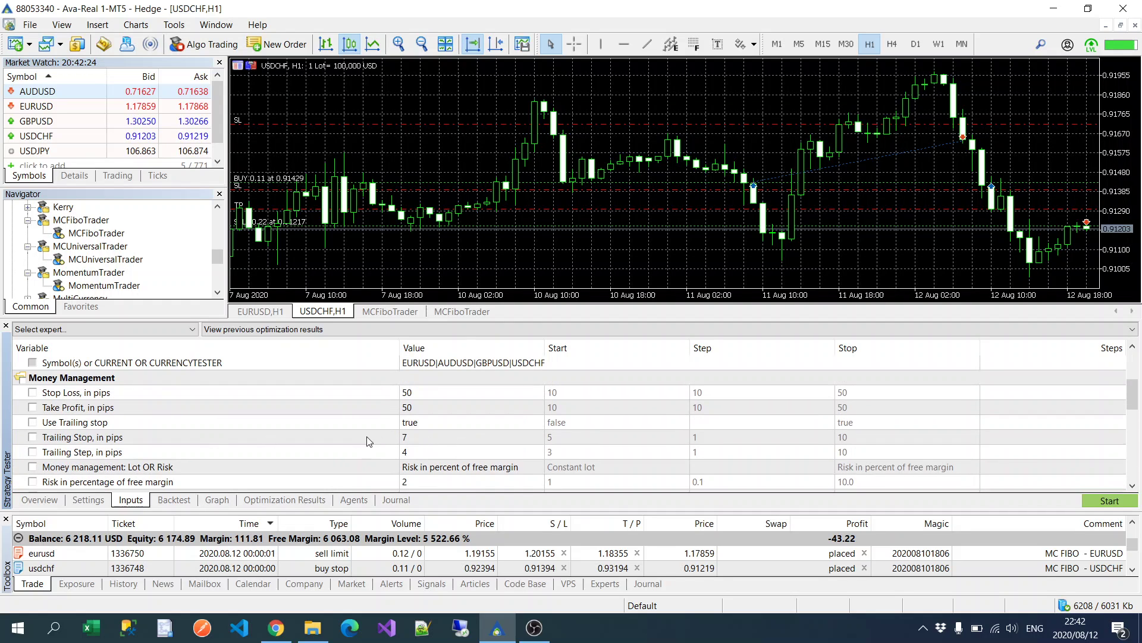
{"action": "left_click", "coordinate": [431, 443]}
{"action": "left_click", "coordinate": [438, 452]}
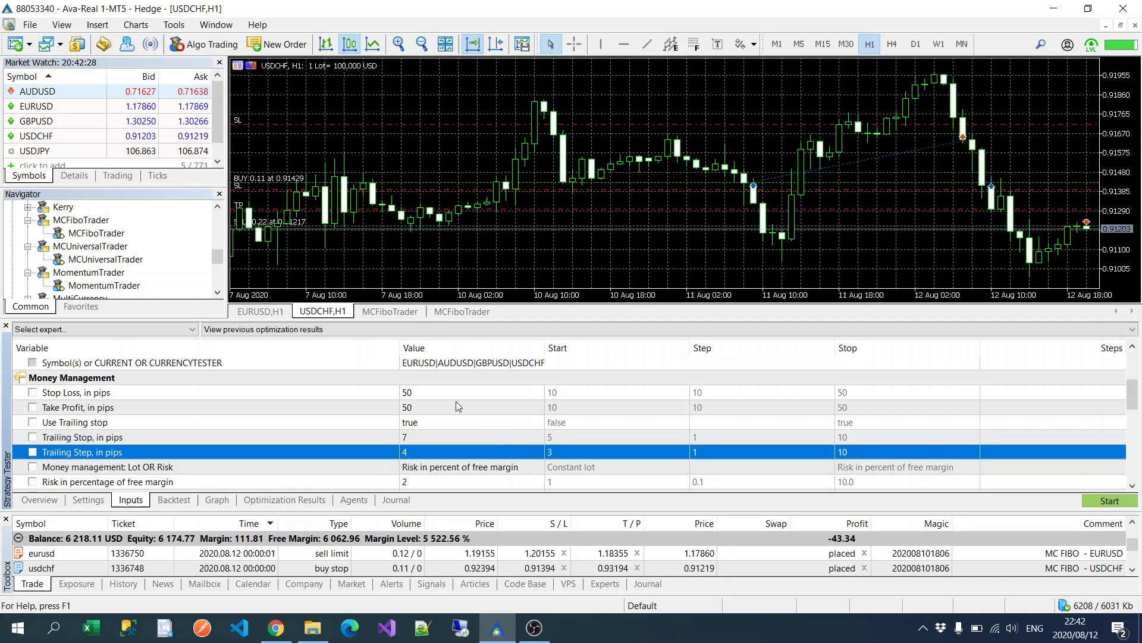
{"action": "scroll", "coordinate": [458, 419], "scroll_direction": "down", "scroll_amount": 8}
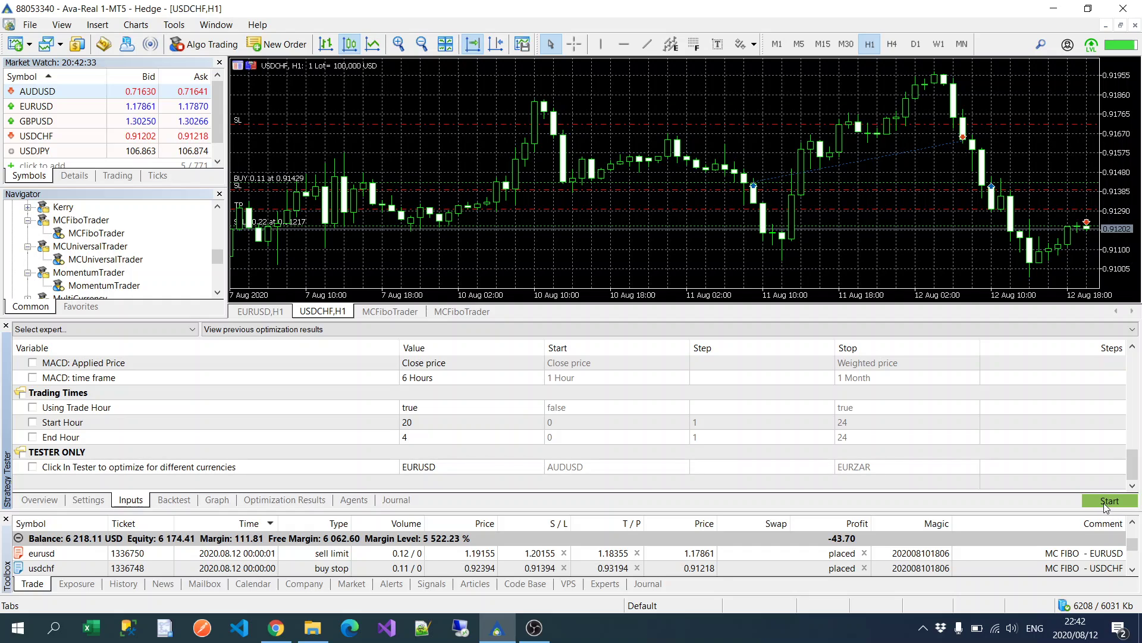
Step: Set Optimization to Disabled and start a single backtest of the night-scalp settings
{"action": "left_click", "coordinate": [88, 500]}
{"action": "left_click", "coordinate": [142, 453]}
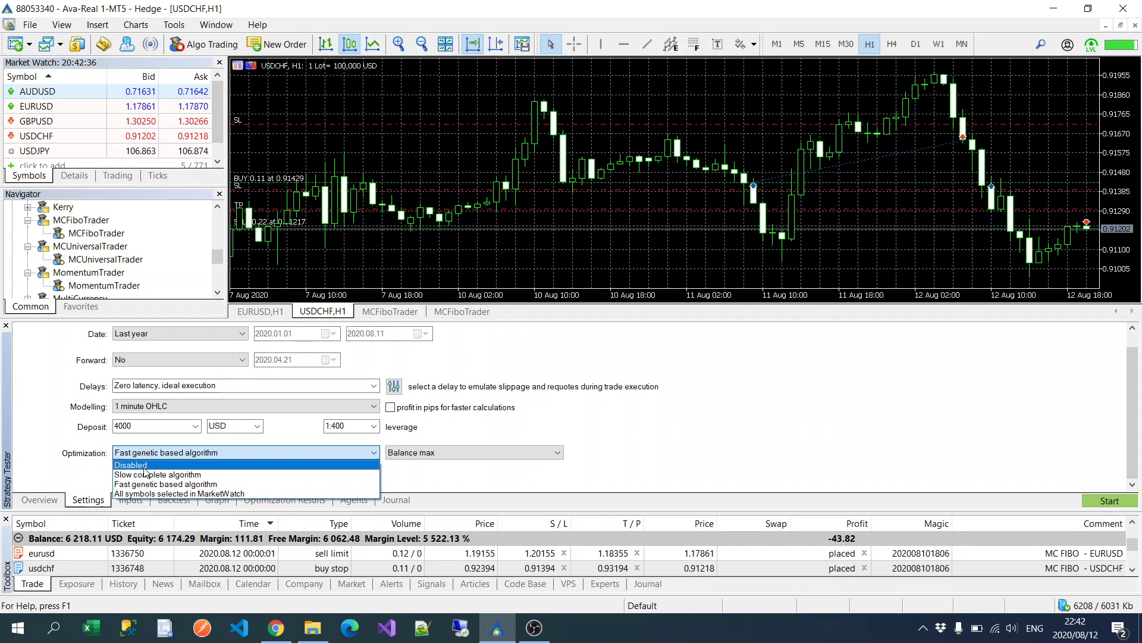
{"action": "left_click", "coordinate": [132, 465]}
{"action": "left_click", "coordinate": [1110, 500]}
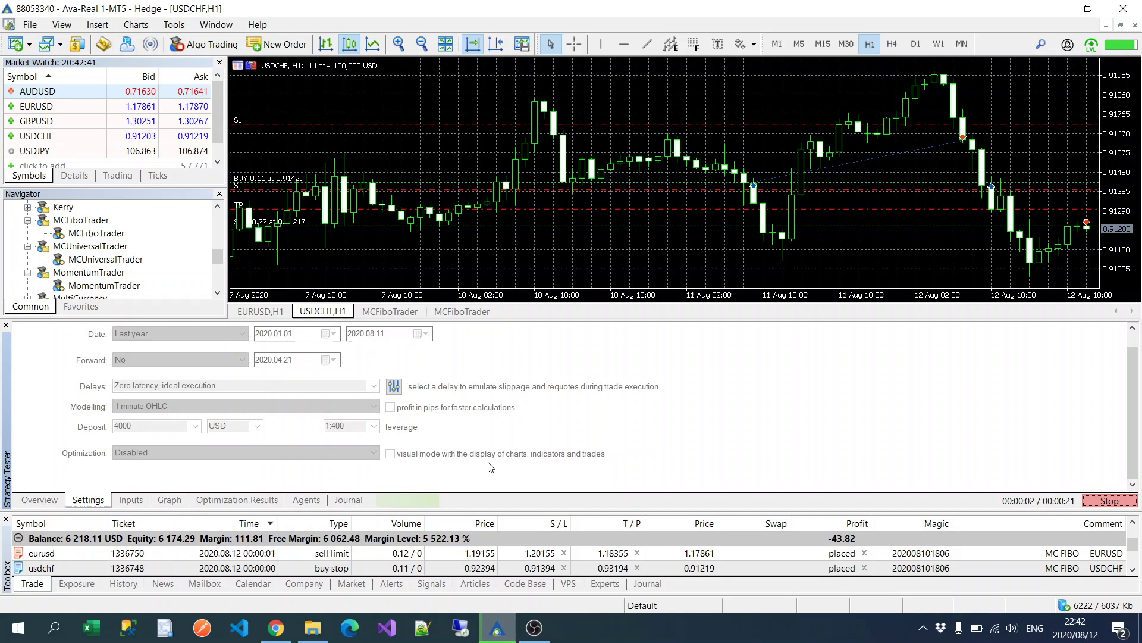
Step: Watch the balance curve in the Graph tab, then check the Inputs and Settings tabs
{"action": "left_click", "coordinate": [171, 500]}
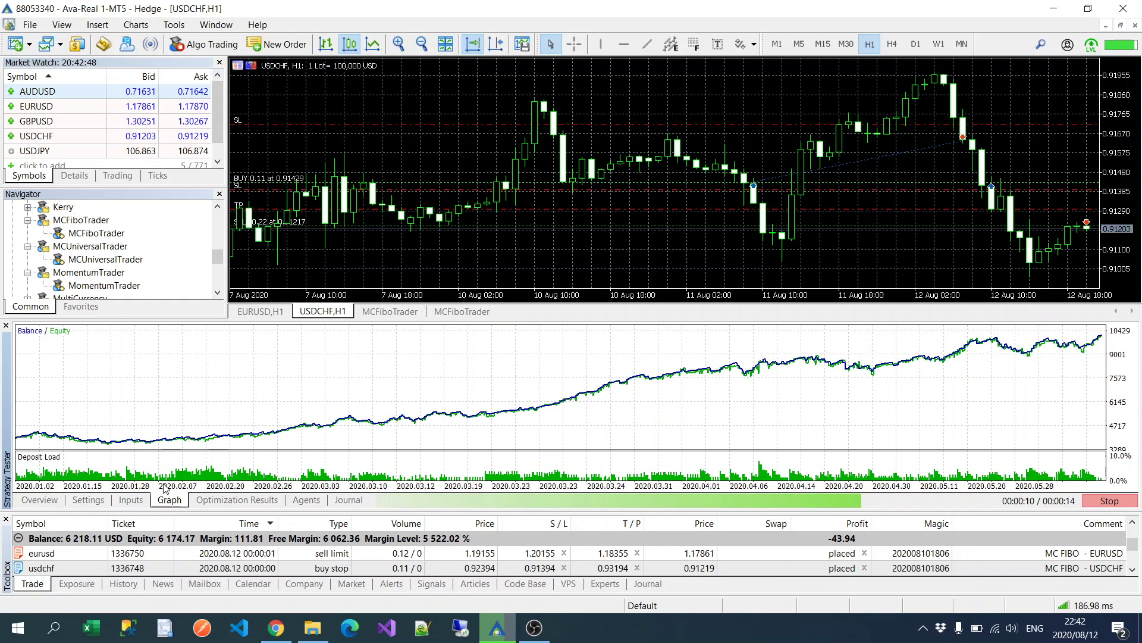
{"action": "left_click", "coordinate": [134, 500]}
{"action": "left_click", "coordinate": [90, 499]}
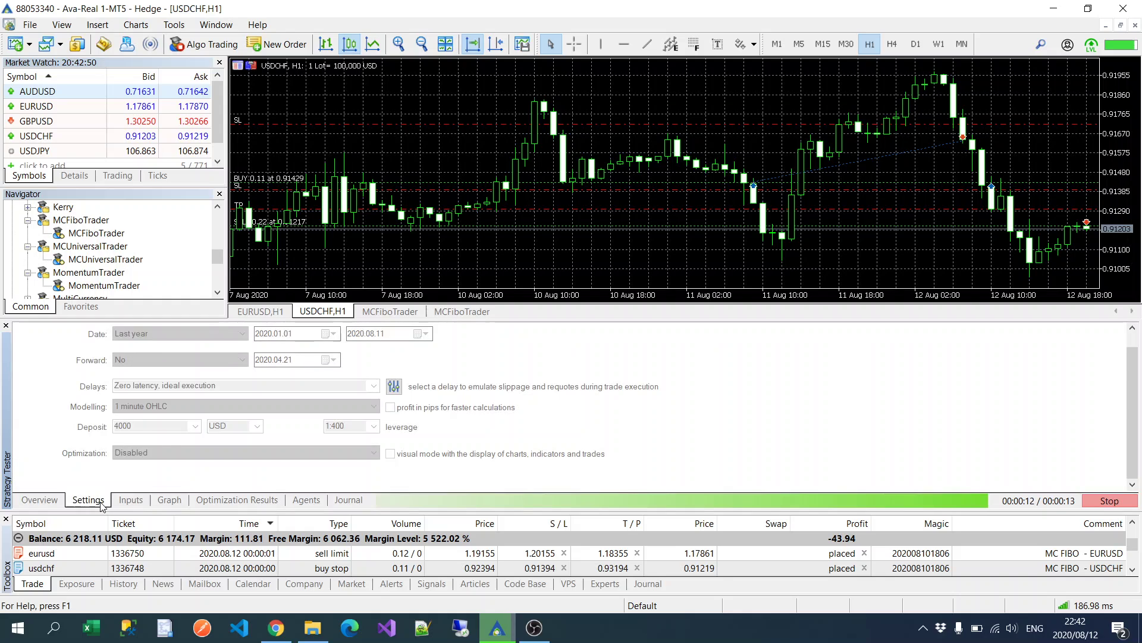
{"action": "left_click", "coordinate": [172, 501]}
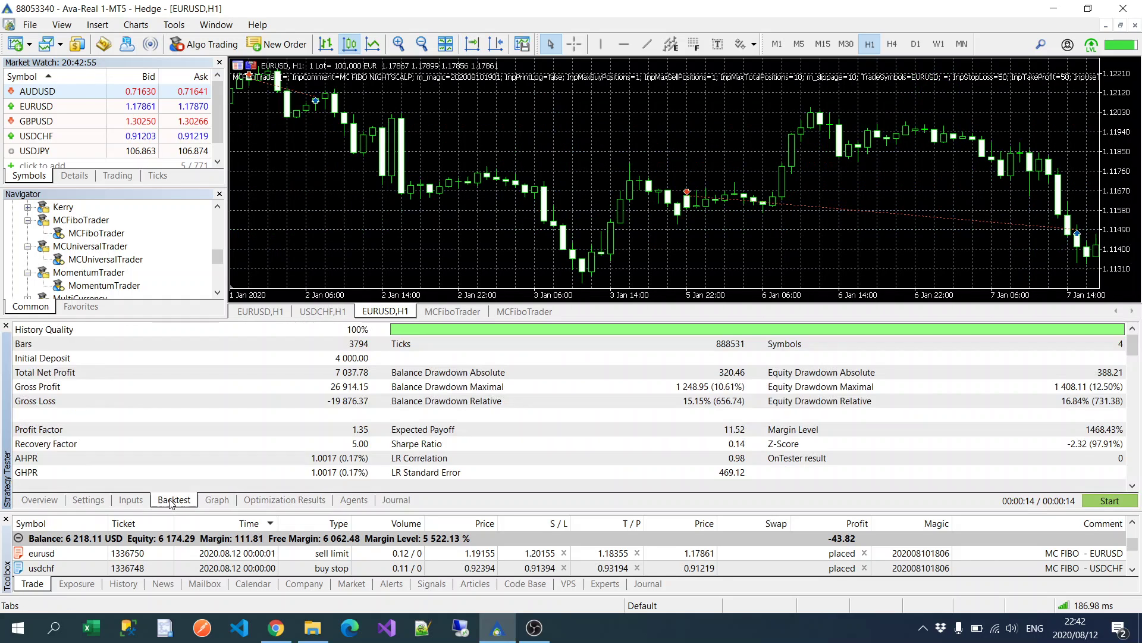
{"action": "left_click", "coordinate": [132, 501]}
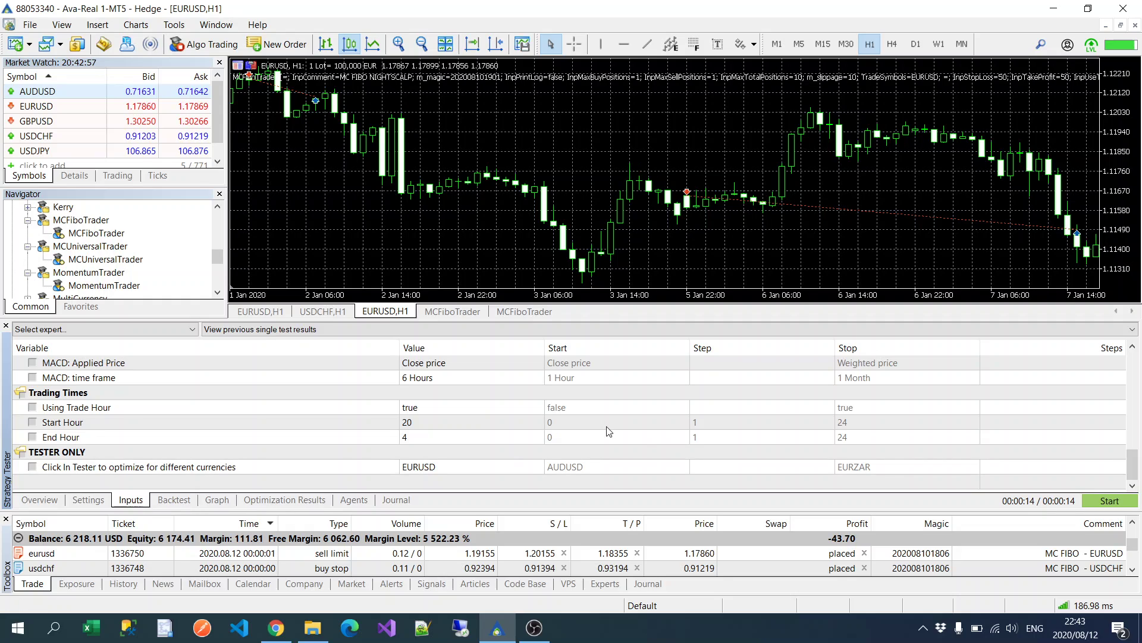
{"action": "left_click", "coordinate": [214, 503]}
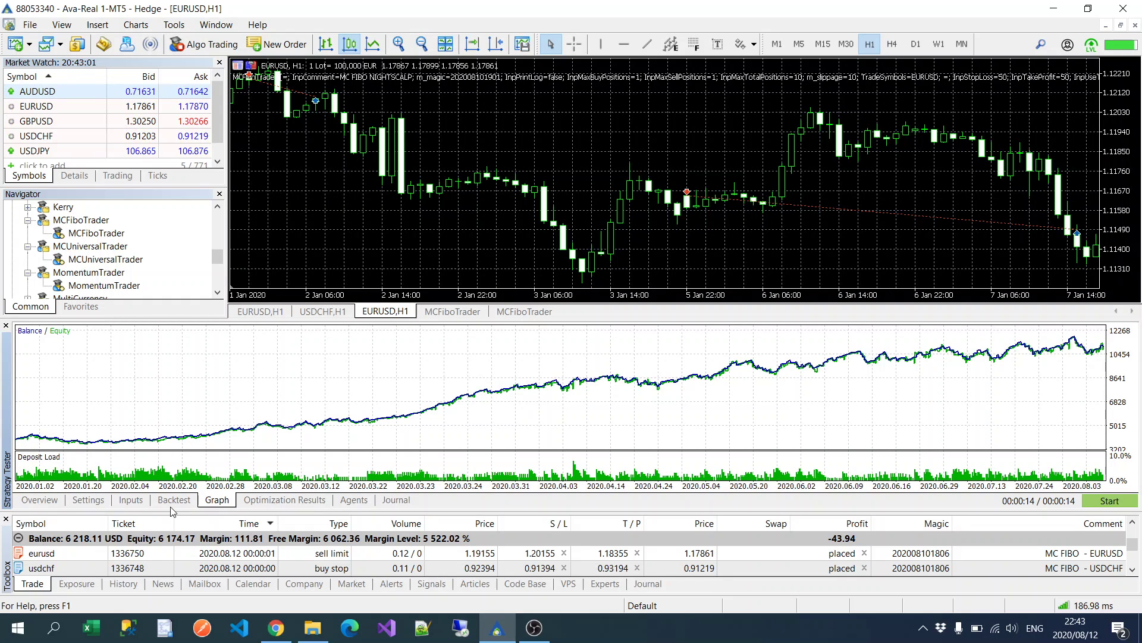
{"action": "left_click", "coordinate": [273, 506]}
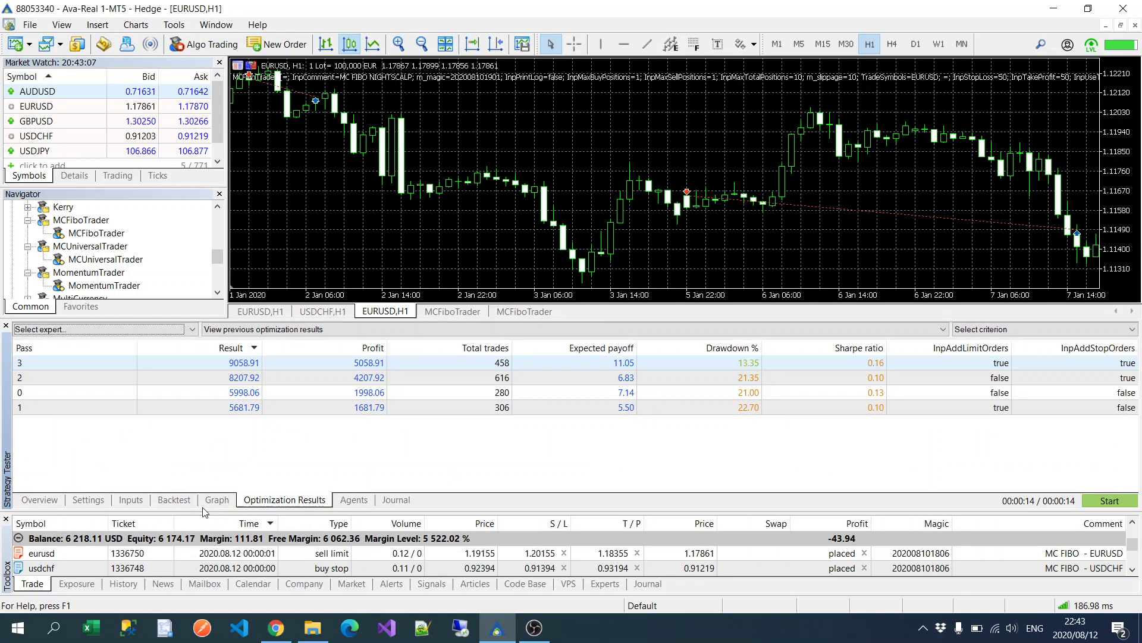
{"action": "left_click", "coordinate": [208, 503]}
{"action": "left_click", "coordinate": [178, 502]}
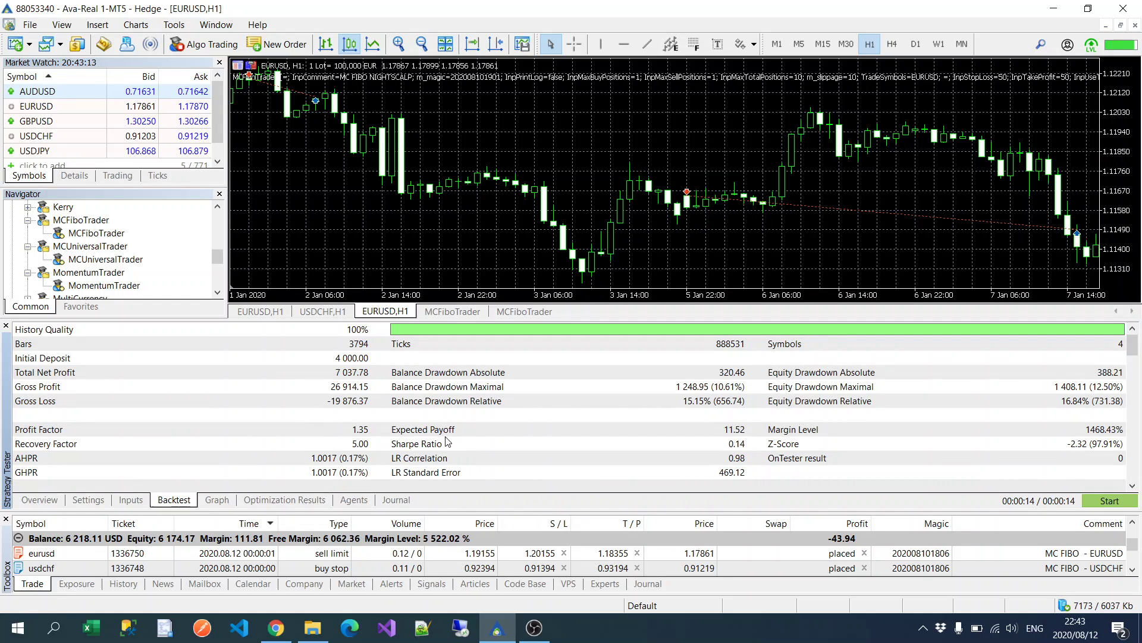
Step: Bring up Chrome and browse the AlgoTrading YouTube channel
{"action": "left_click", "coordinate": [276, 628]}
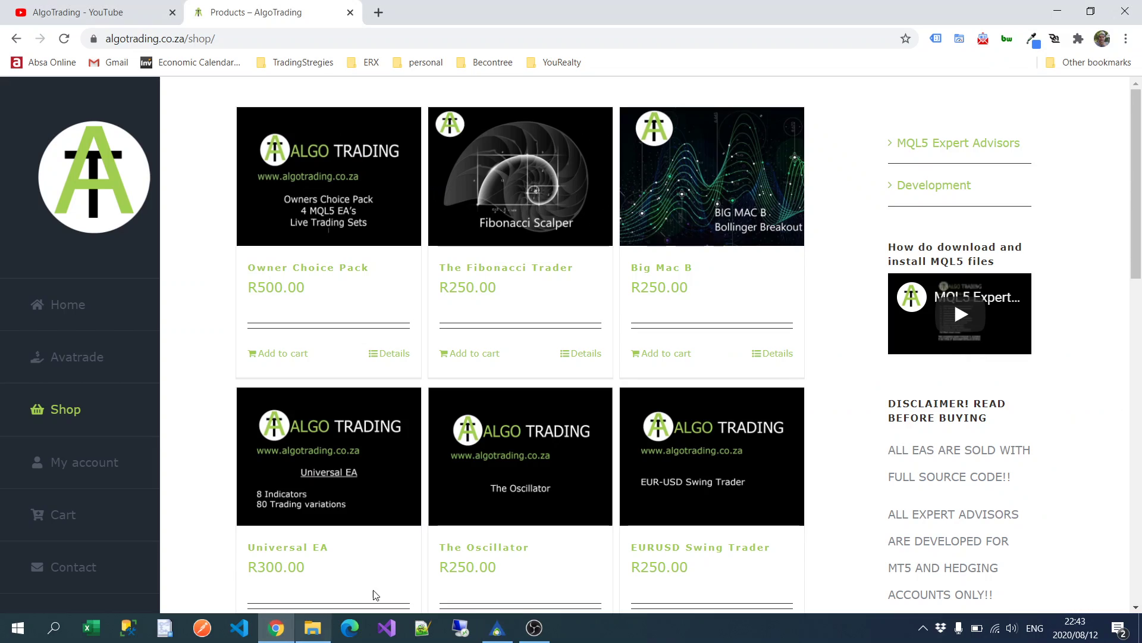
{"action": "left_click", "coordinate": [78, 12]}
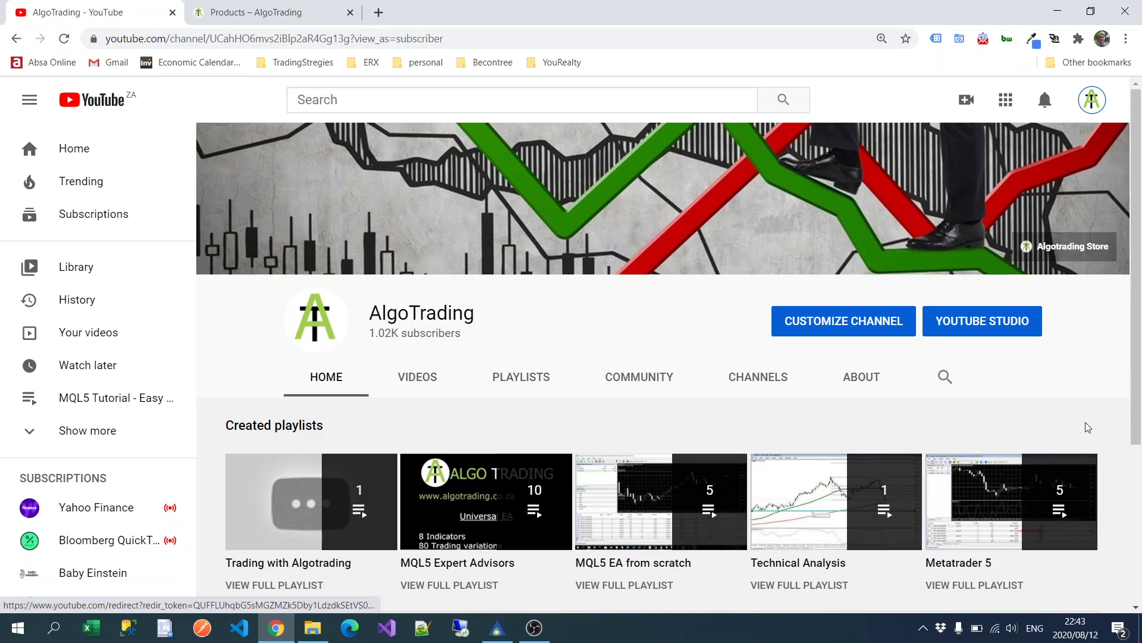
{"action": "scroll", "coordinate": [1077, 405], "scroll_direction": "down", "scroll_amount": 4}
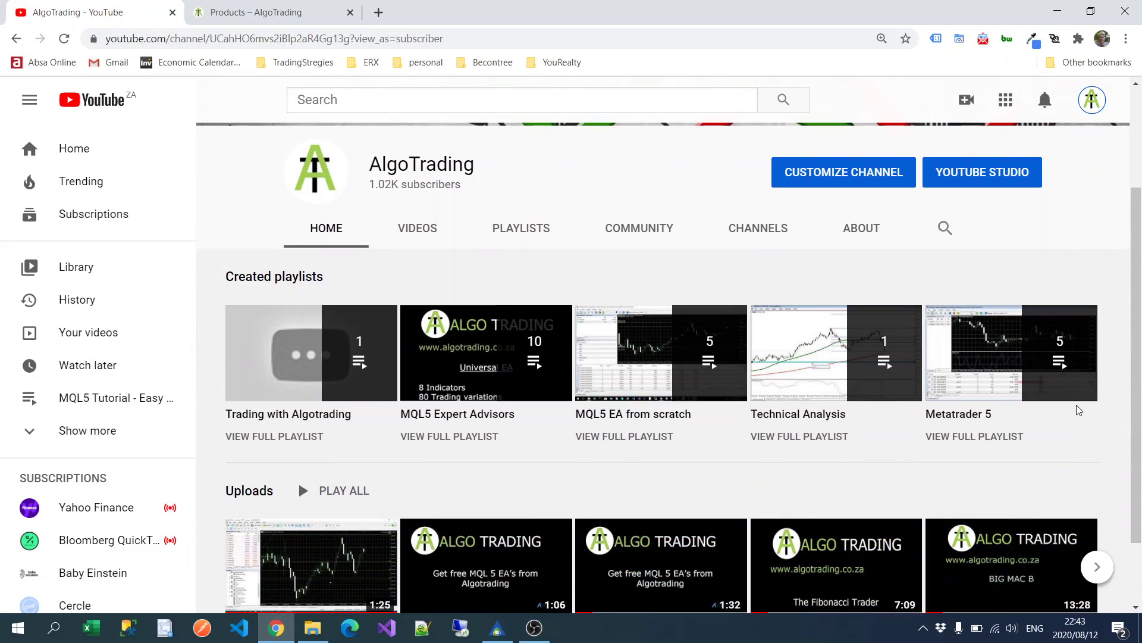
{"action": "scroll", "coordinate": [1077, 404], "scroll_direction": "up", "scroll_amount": 4}
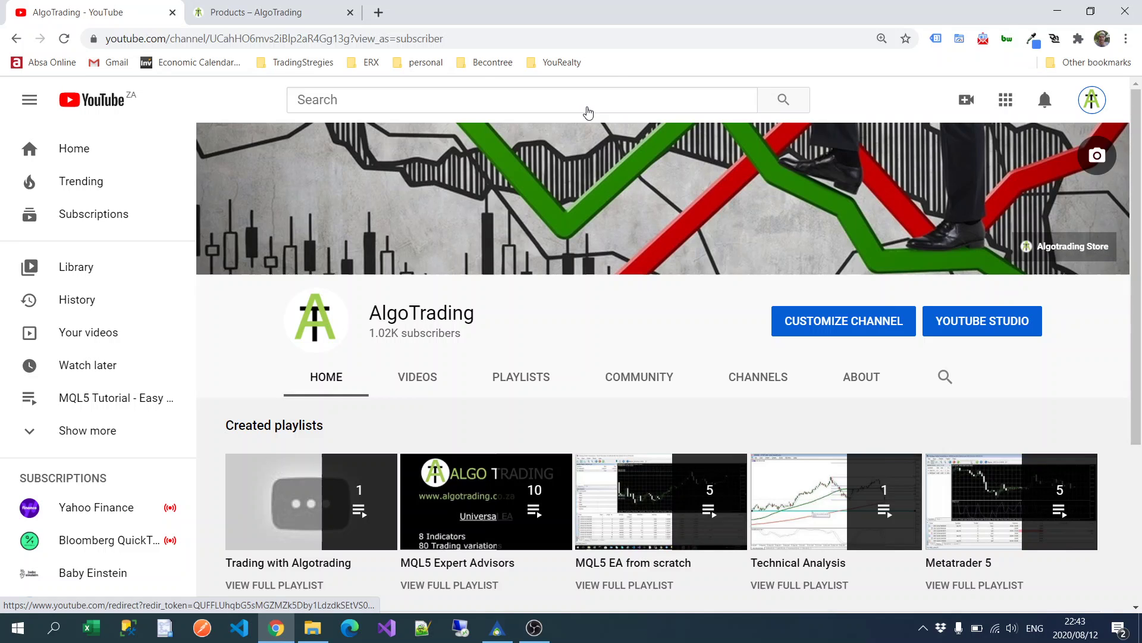
Step: Return to the Products – AlgoTrading shop page and scroll through the expert advisors
{"action": "left_click", "coordinate": [250, 6]}
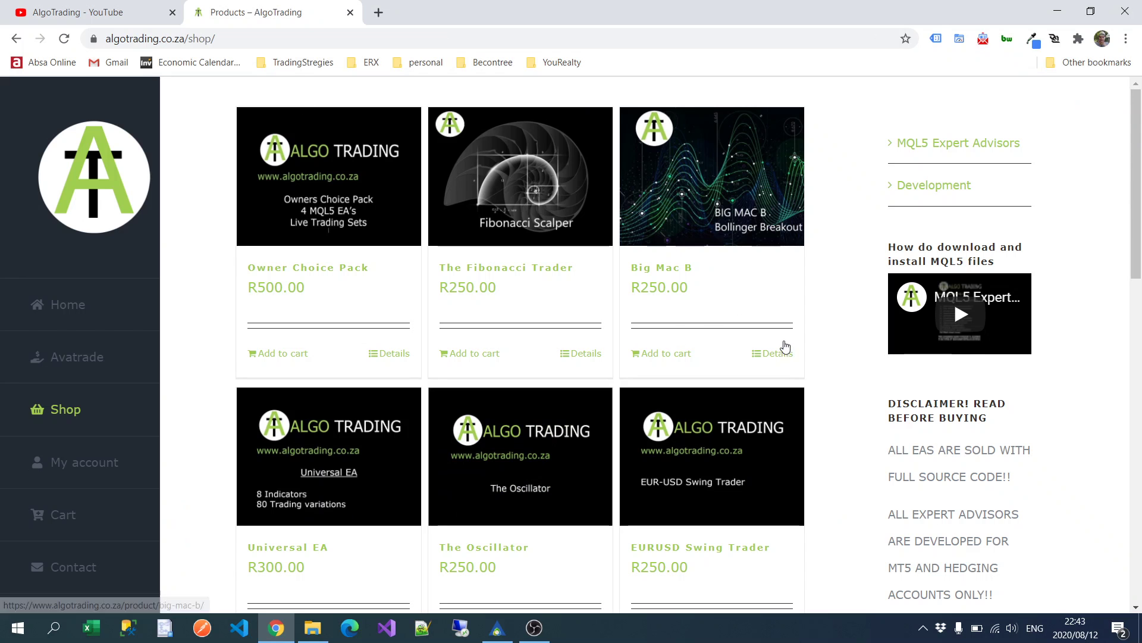
{"action": "scroll", "coordinate": [798, 280], "scroll_direction": "down", "scroll_amount": 5}
{"action": "scroll", "coordinate": [805, 304], "scroll_direction": "down", "scroll_amount": 7}
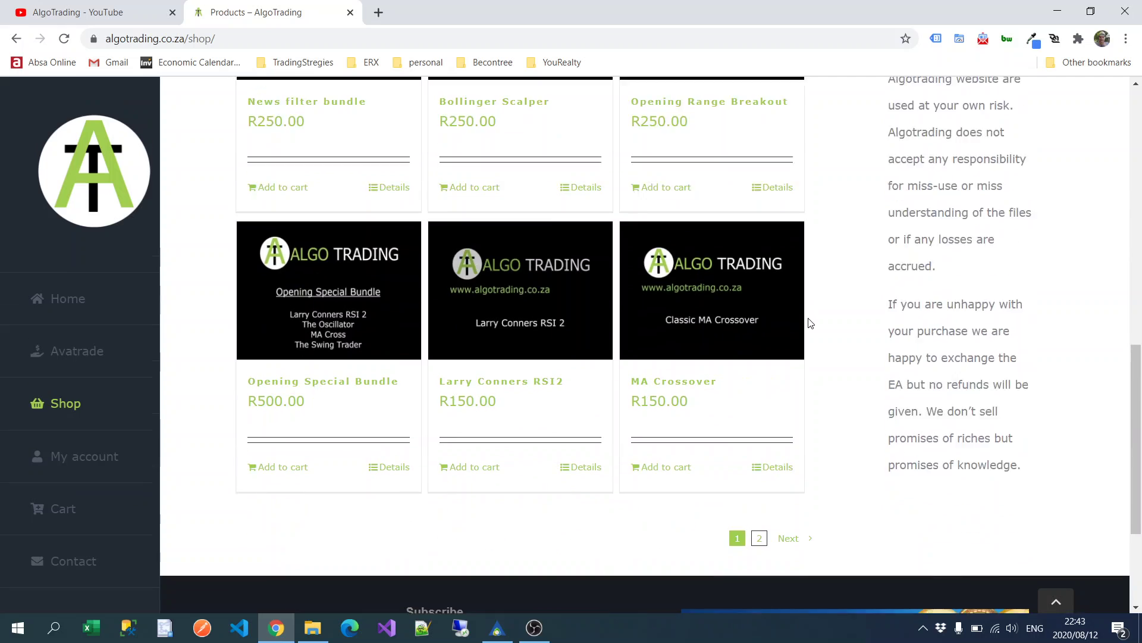
{"action": "scroll", "coordinate": [811, 322], "scroll_direction": "up", "scroll_amount": 12}
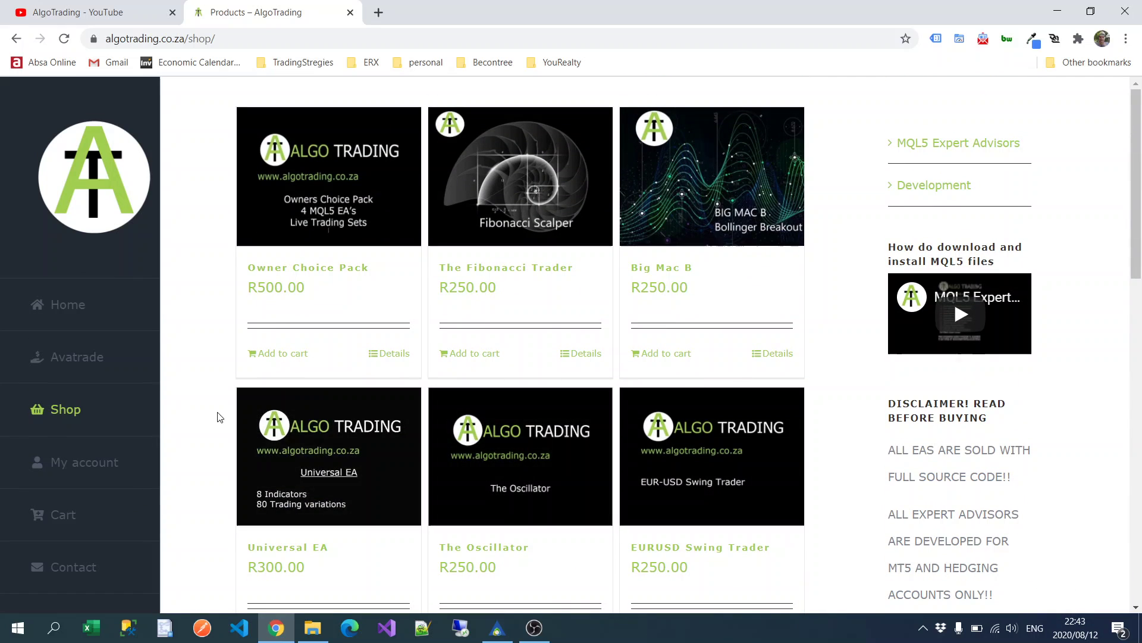